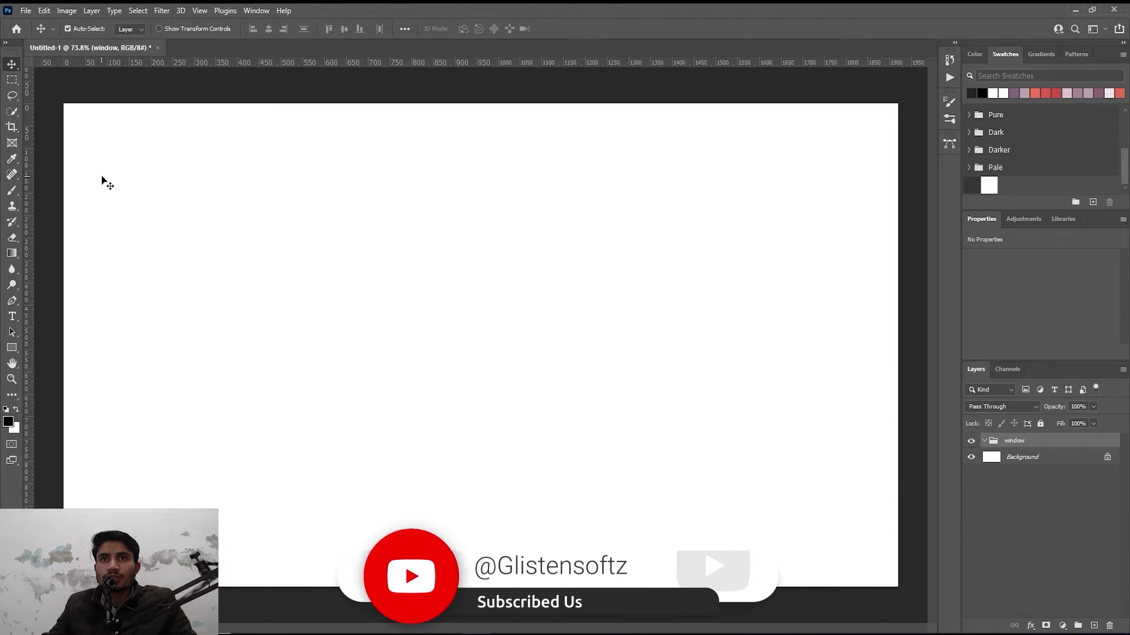
Step: Scroll the view up and down over the blank white canvas
scroll(147, 177, "up", 1)
scroll(165, 171, "down", 1)
scroll(135, 166, "down", 1)
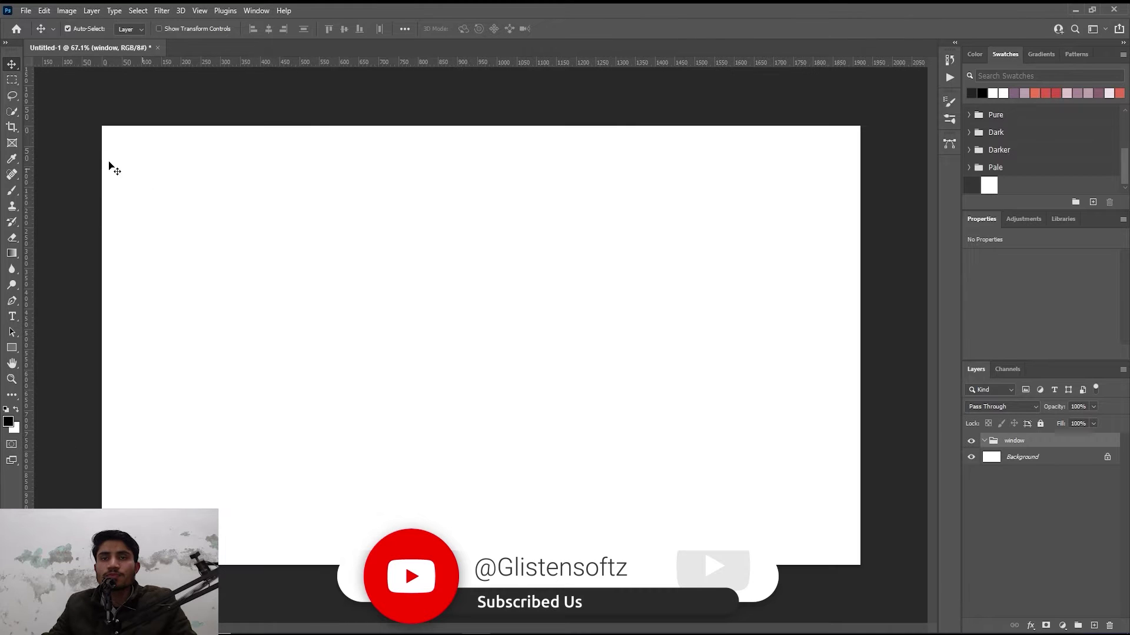
Step: Pick the Rectangle Tool and drag a rectangle in the canvas's upper left
left_click(11, 348)
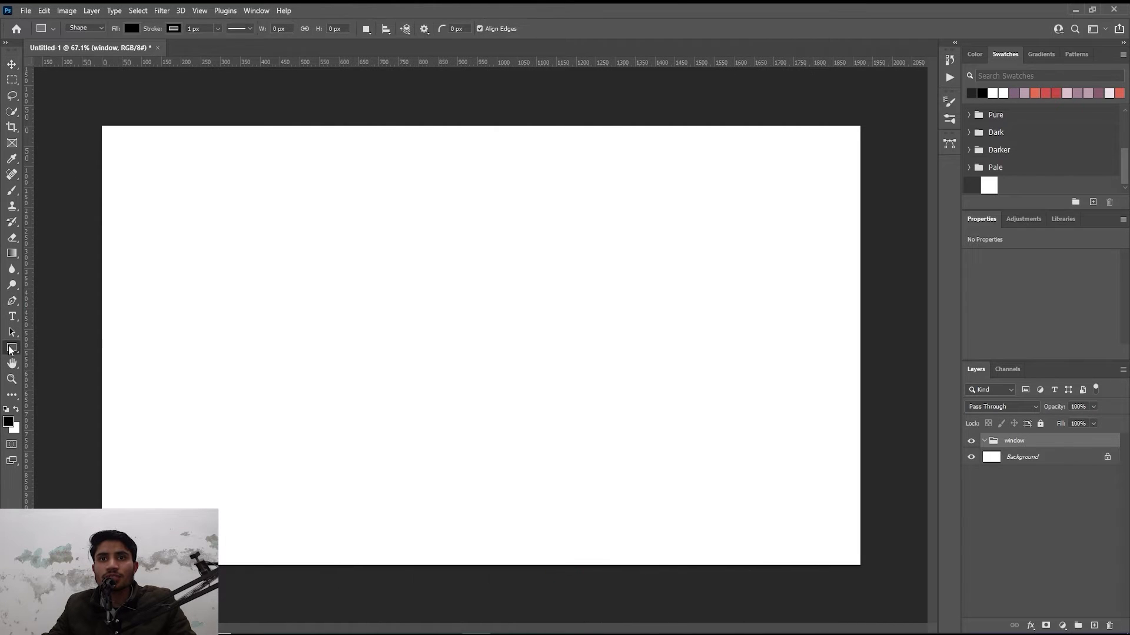
right_click(12, 348)
left_click(46, 349)
mouse_move(127, 155)
left_mouse_down()
mouse_move(361, 369)
mouse_move(377, 370)
left_mouse_up()
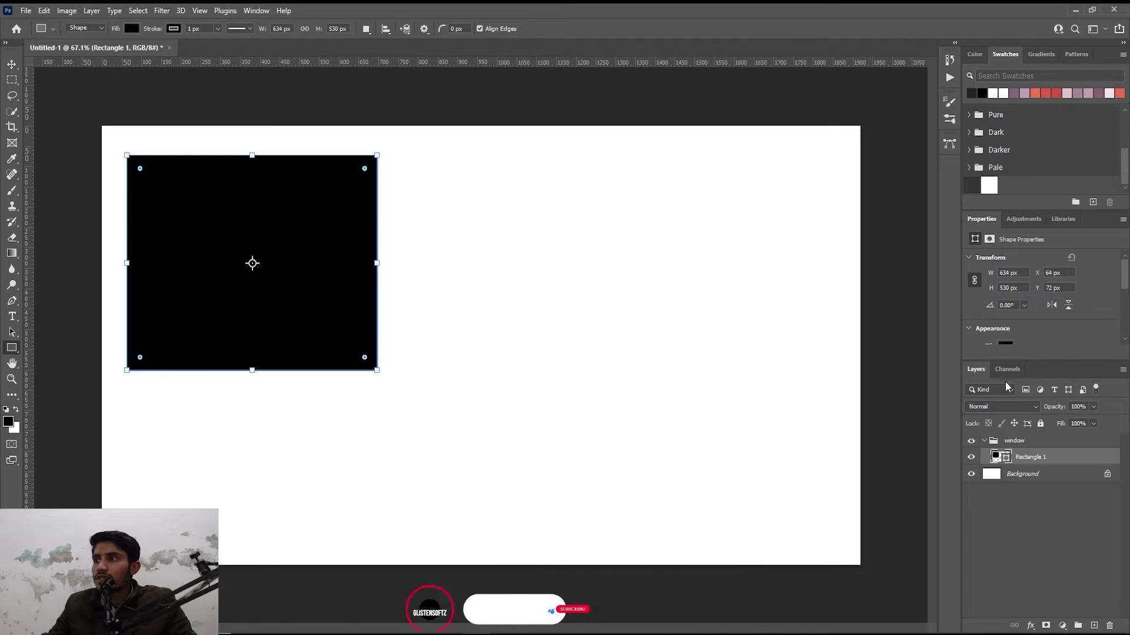
Step: Give the rectangle No Color fill and a 17 px black stroke
left_click(1005, 326)
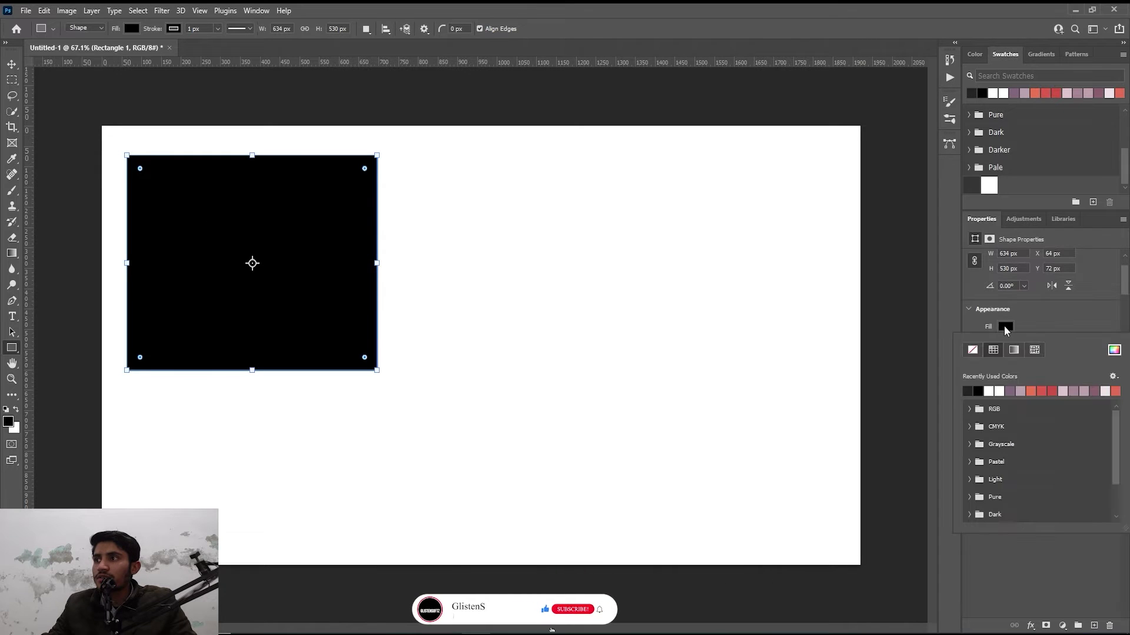
left_click(972, 351)
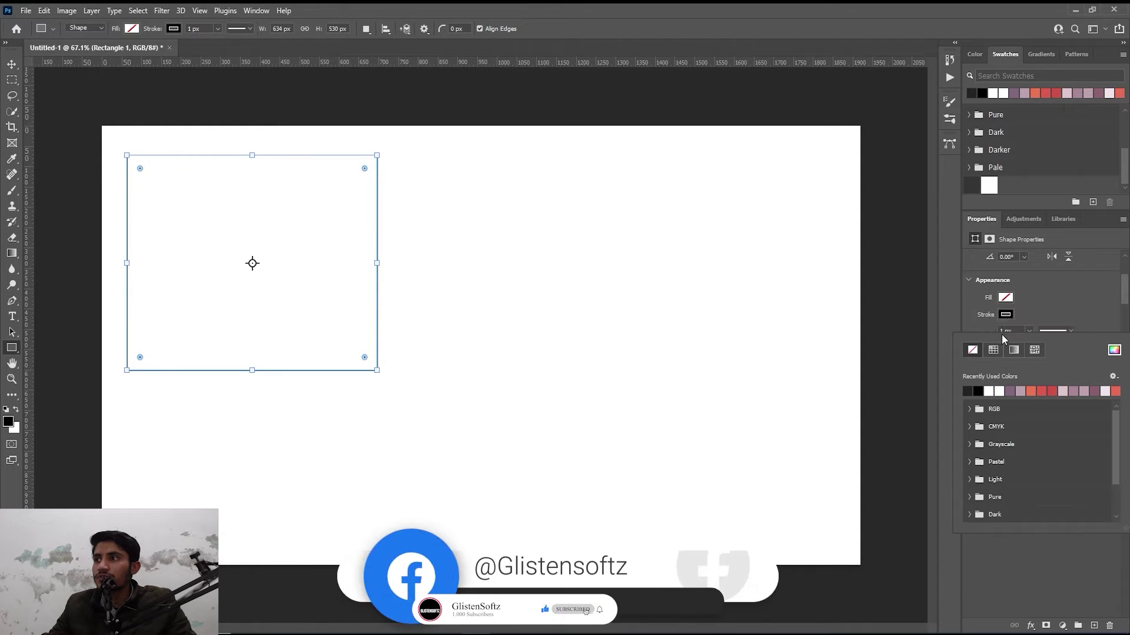
scroll(1006, 323, "down", 1)
left_click(1003, 312)
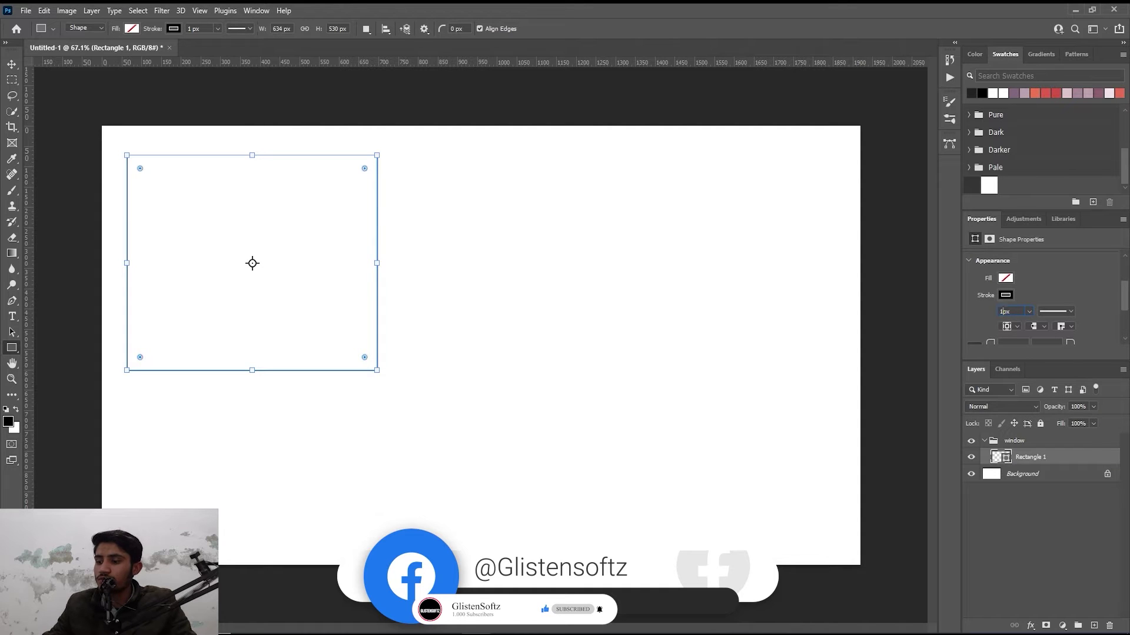
type("15")
key("Return")
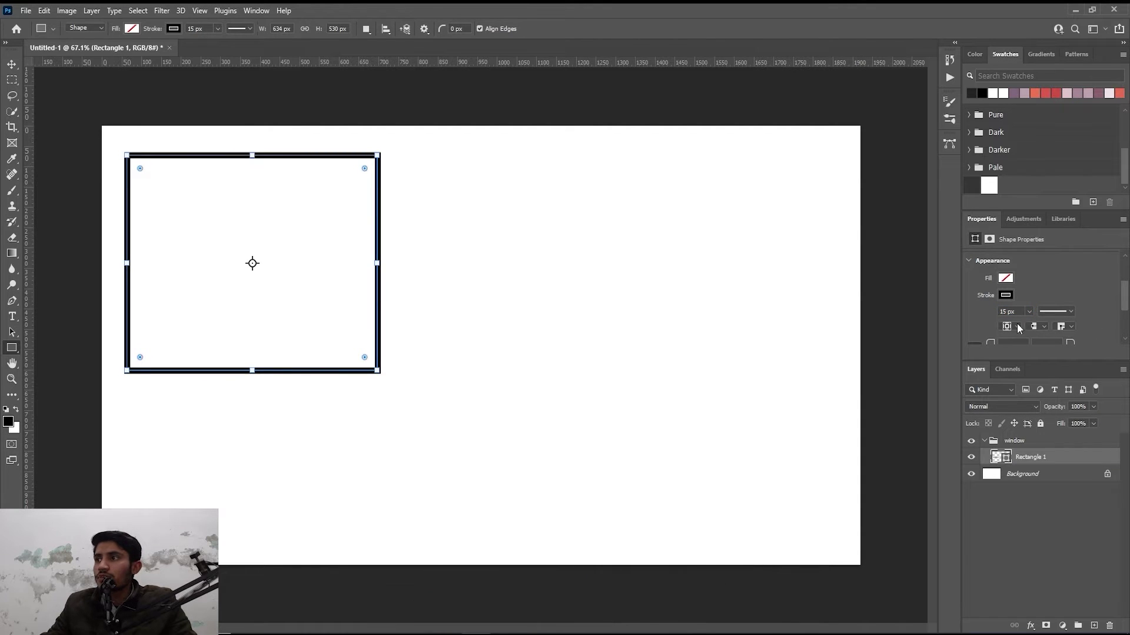
left_click_drag(1017, 312, 982, 316)
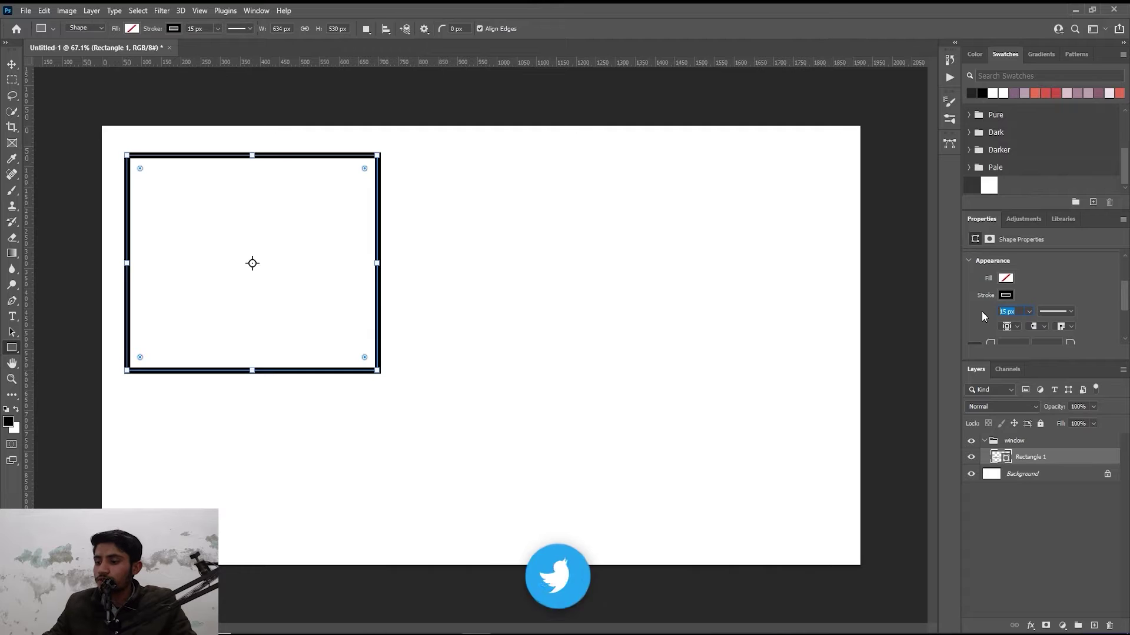
type("1")
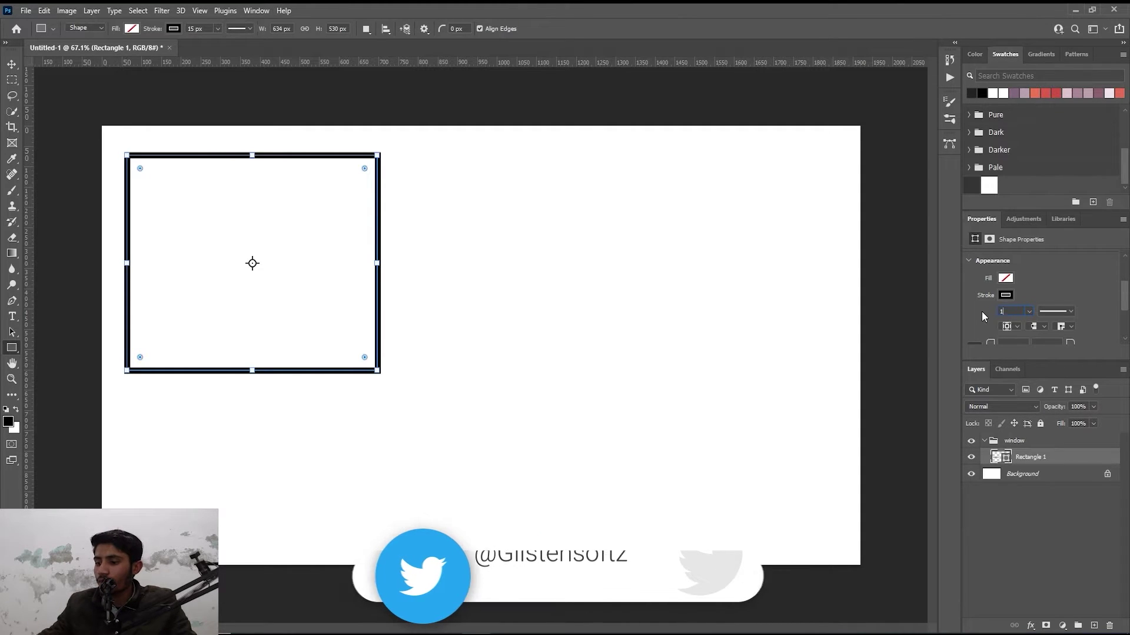
type("11111117")
key("Return")
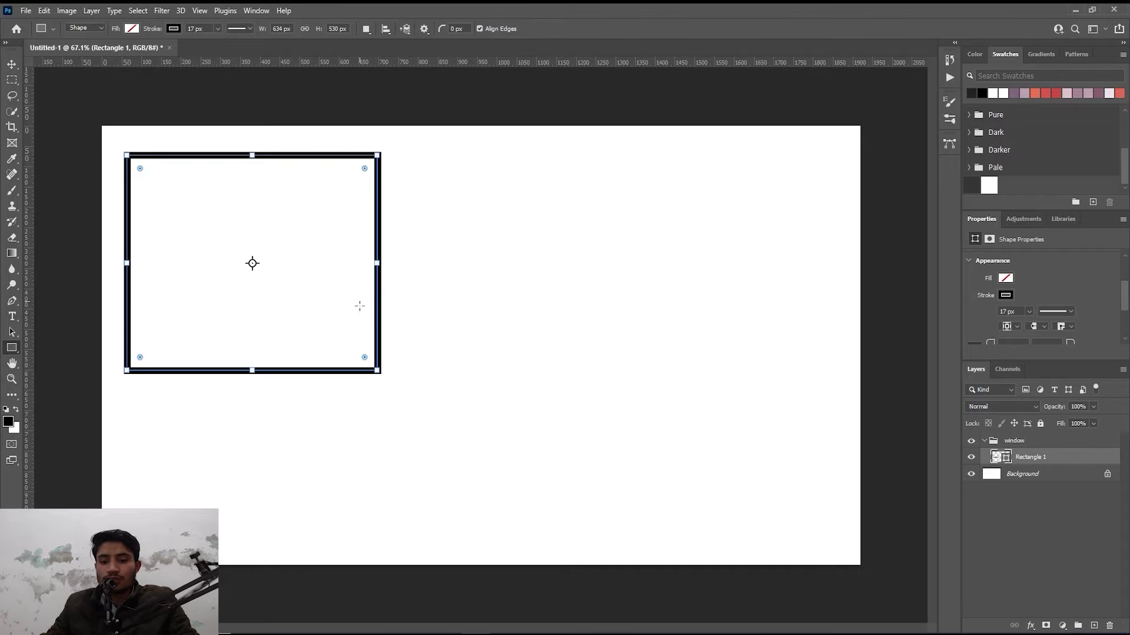
Step: Duplicate the frame and scale the copy to 38.56% × 54.30%, nudged down into the frame's top
key("v")
key("ctrl")
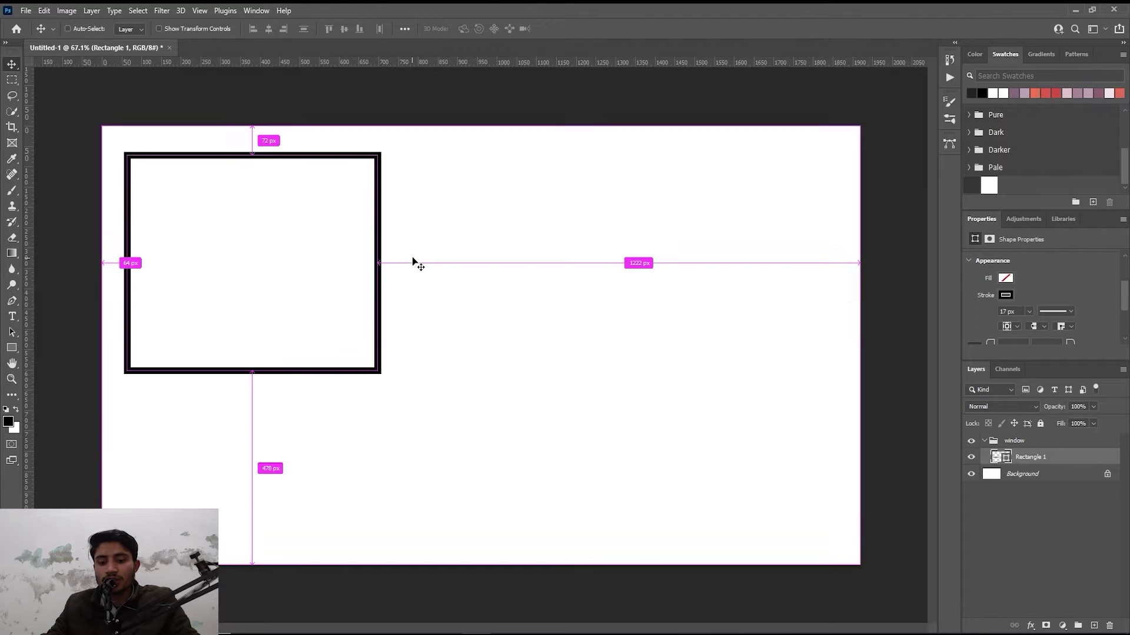
key("ctrl+j")
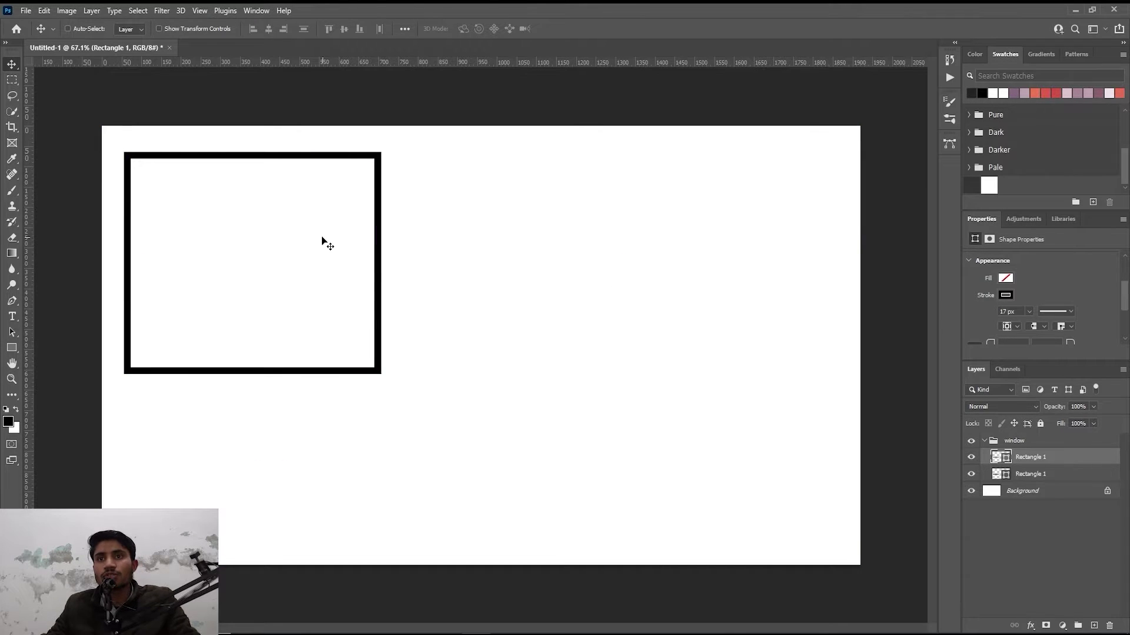
key("ctrl+t")
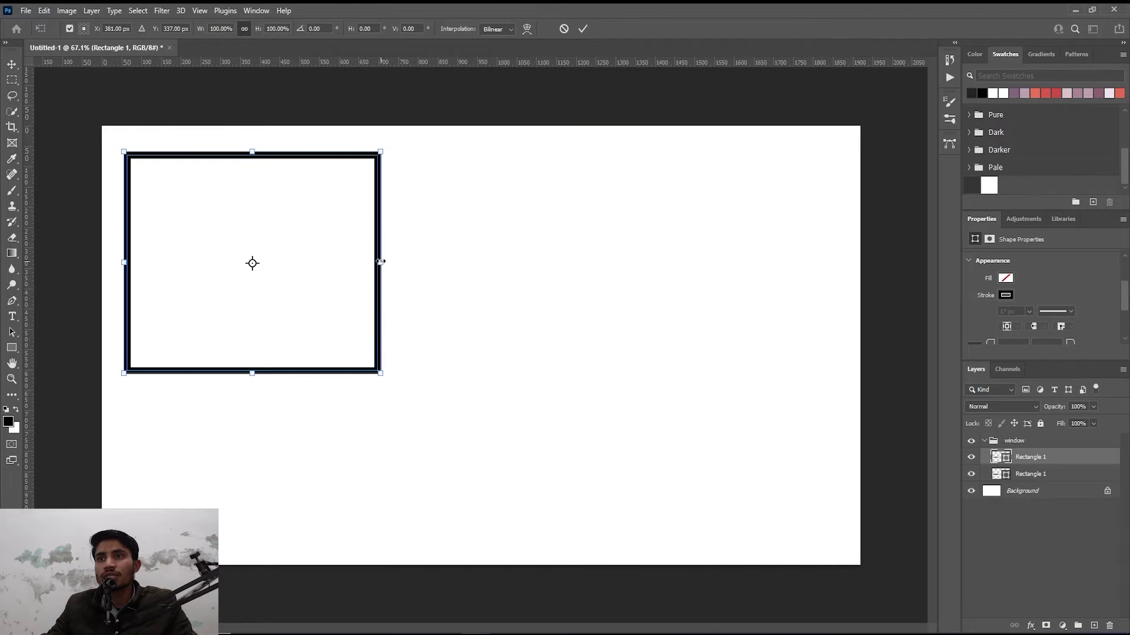
left_click_drag(381, 262, 303, 262)
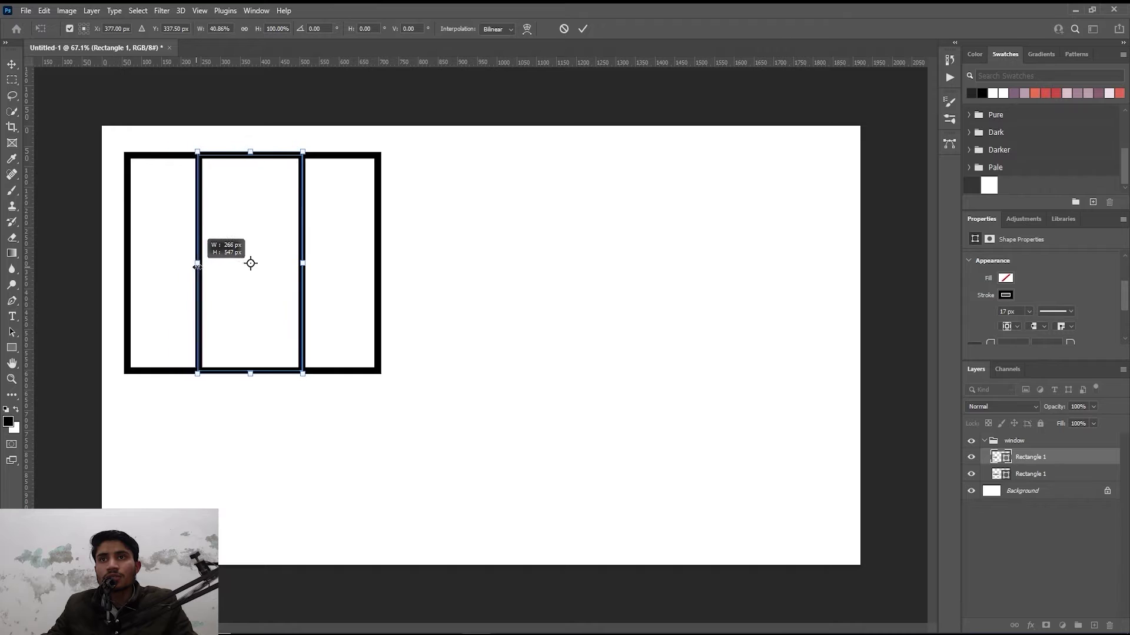
left_click_drag(123, 263, 205, 274)
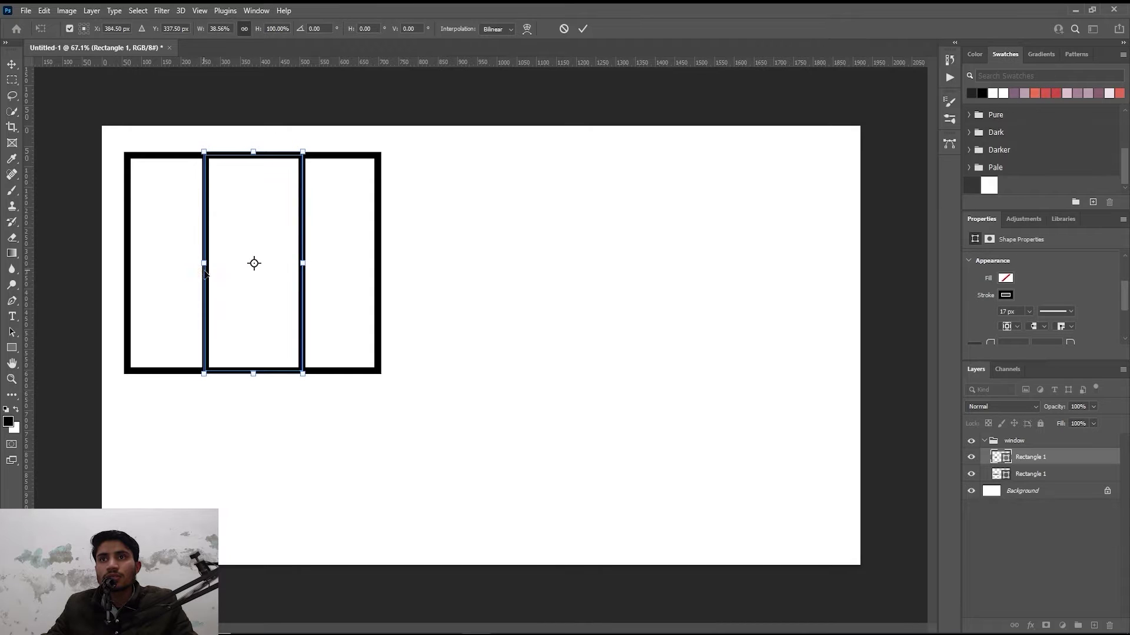
left_click_drag(256, 374, 273, 273)
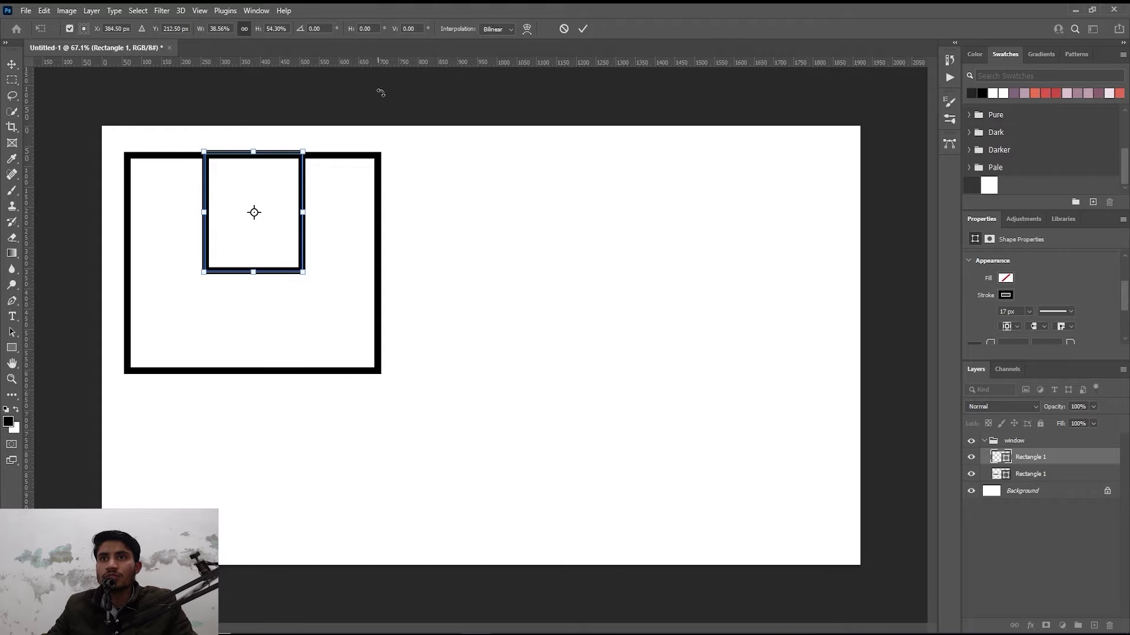
key("Return")
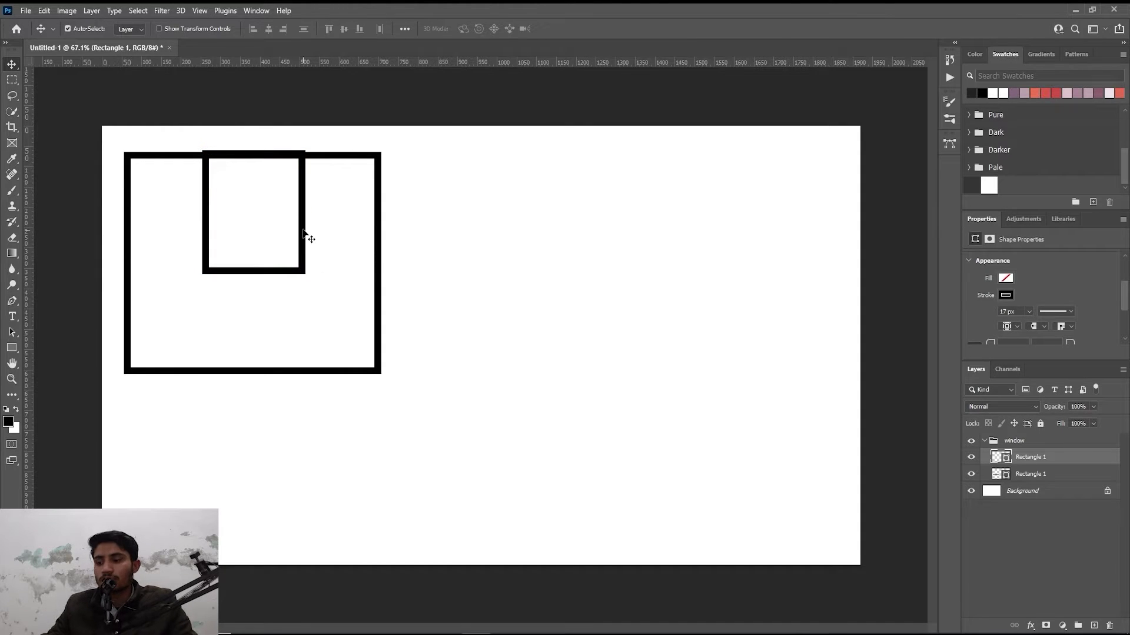
key("Down")
key("Down")
key("Down")
key("Down")
key("Down")
key("Down")
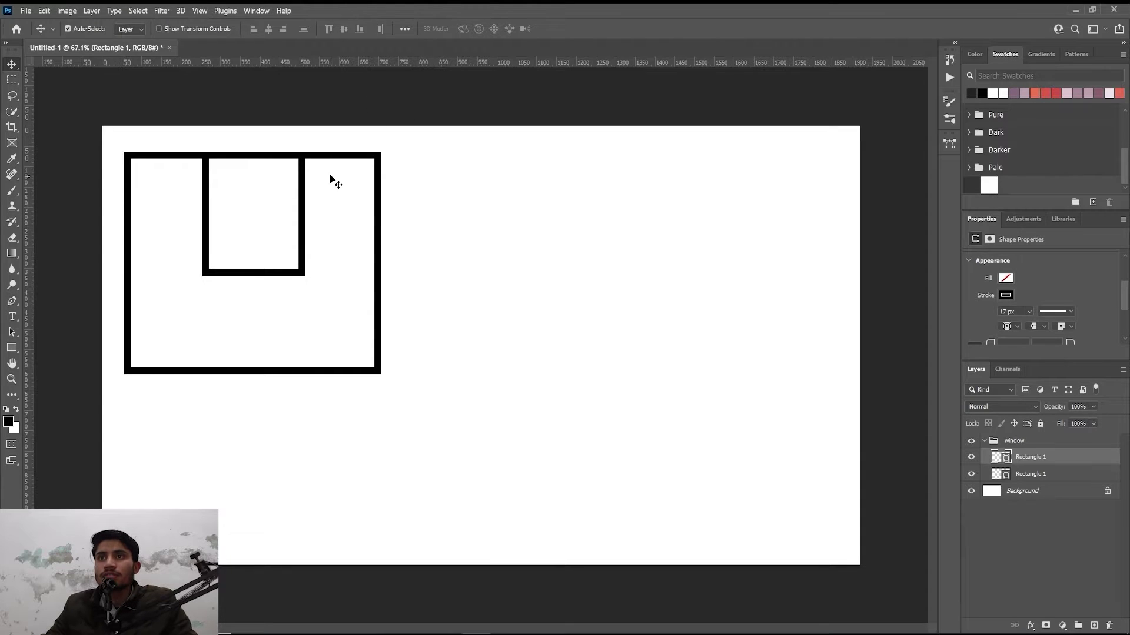
left_click(337, 156)
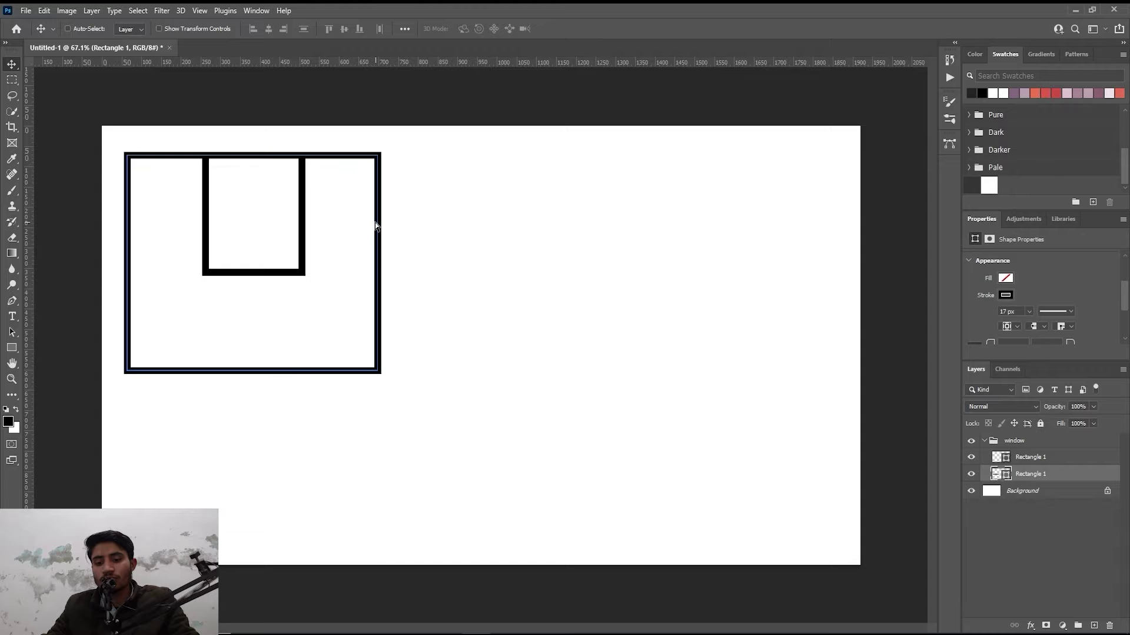
Step: Duplicate the outer frame and lower its top edge into a 634 × 242.23 px bottom pane
key("ctrl+j")
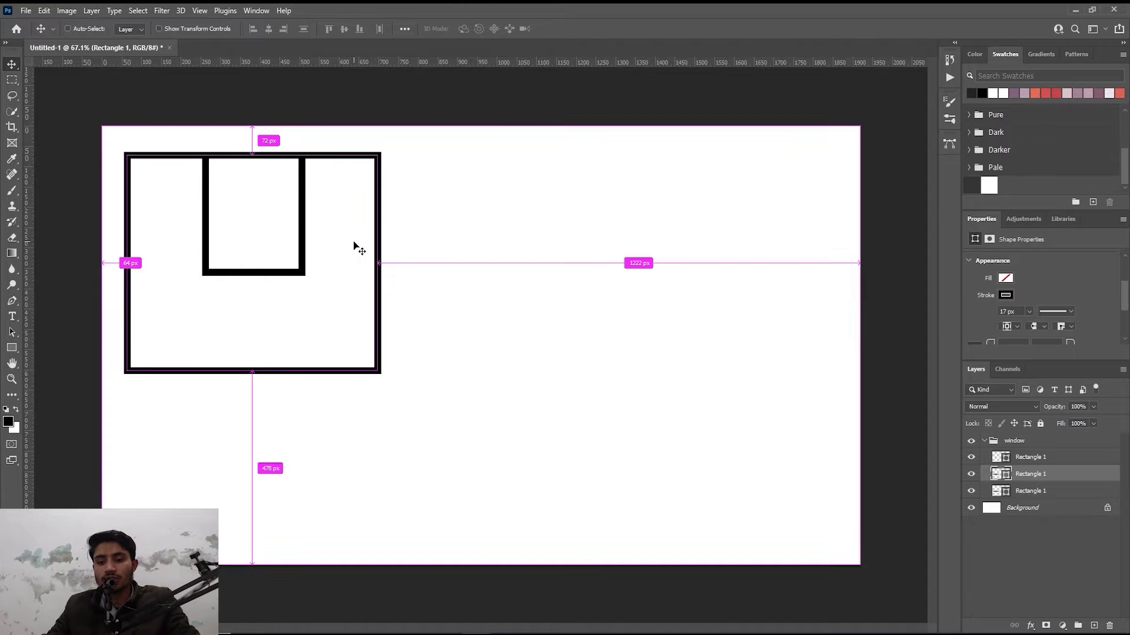
key("ctrl+t")
left_click_drag(251, 154, 266, 277)
scroll(266, 276, "up", 2)
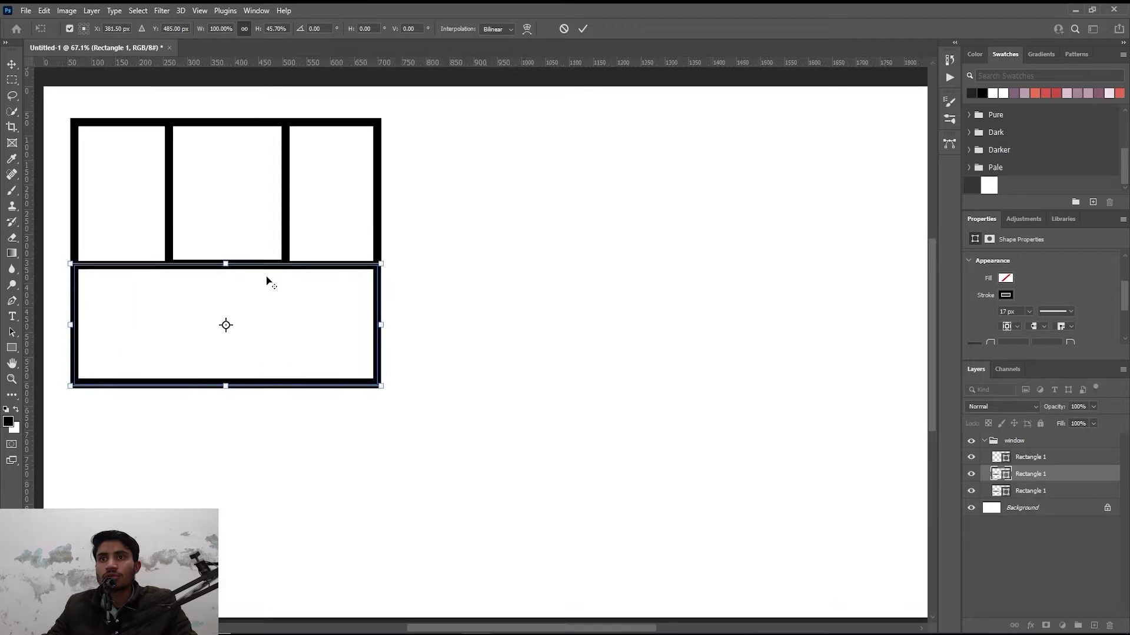
scroll(266, 276, "up", 2)
scroll(266, 276, "down", 2)
key("alt+space")
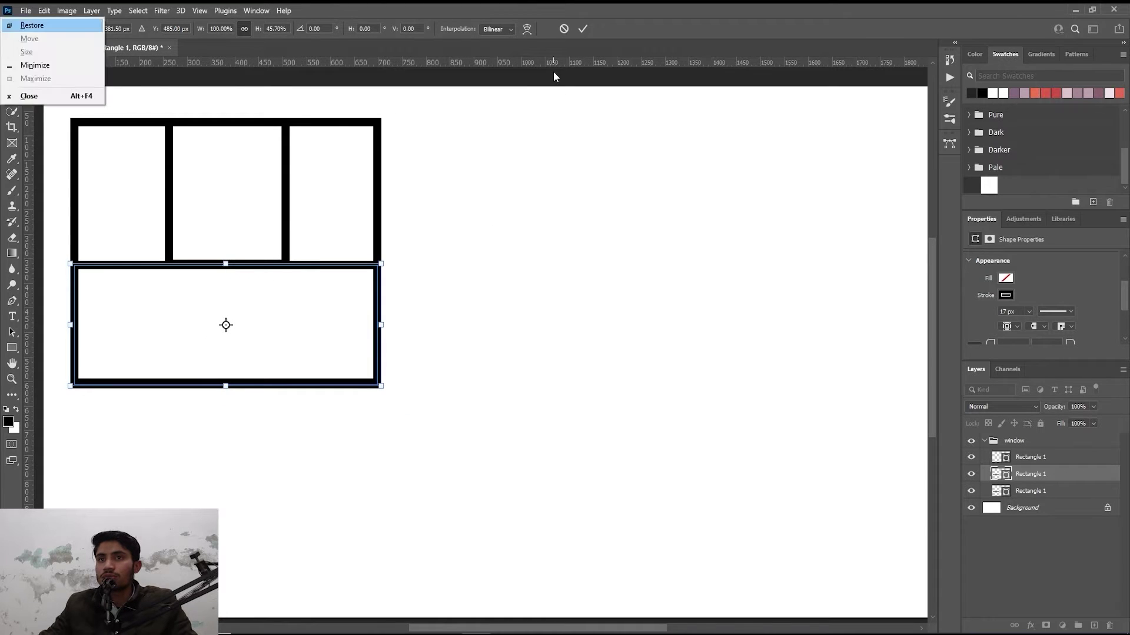
key("Return")
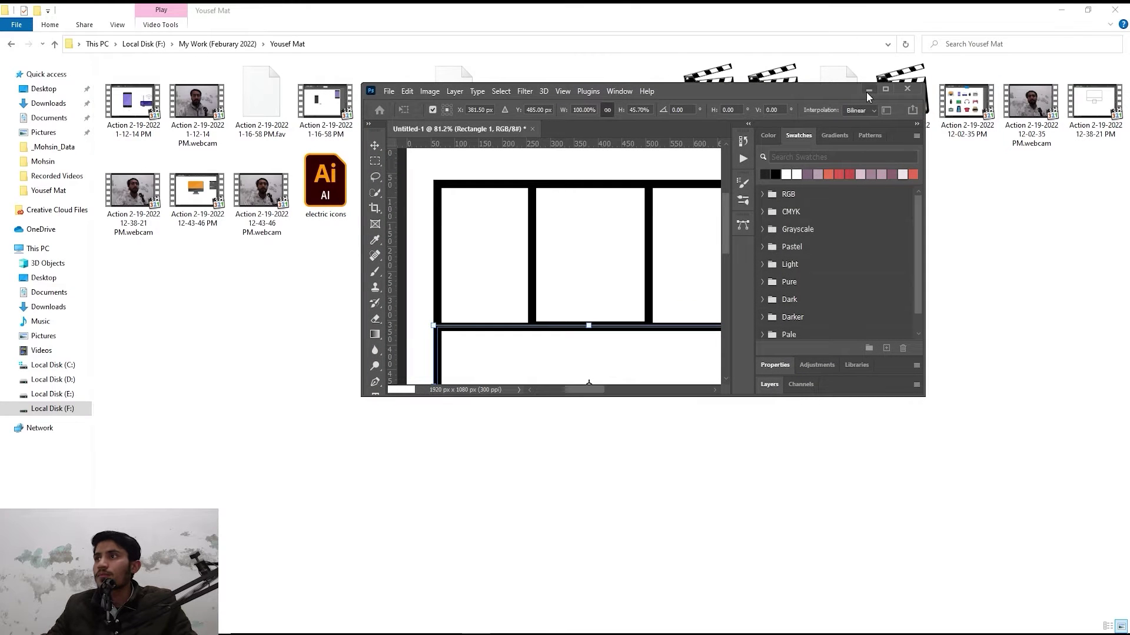
left_click(890, 90)
key("Return")
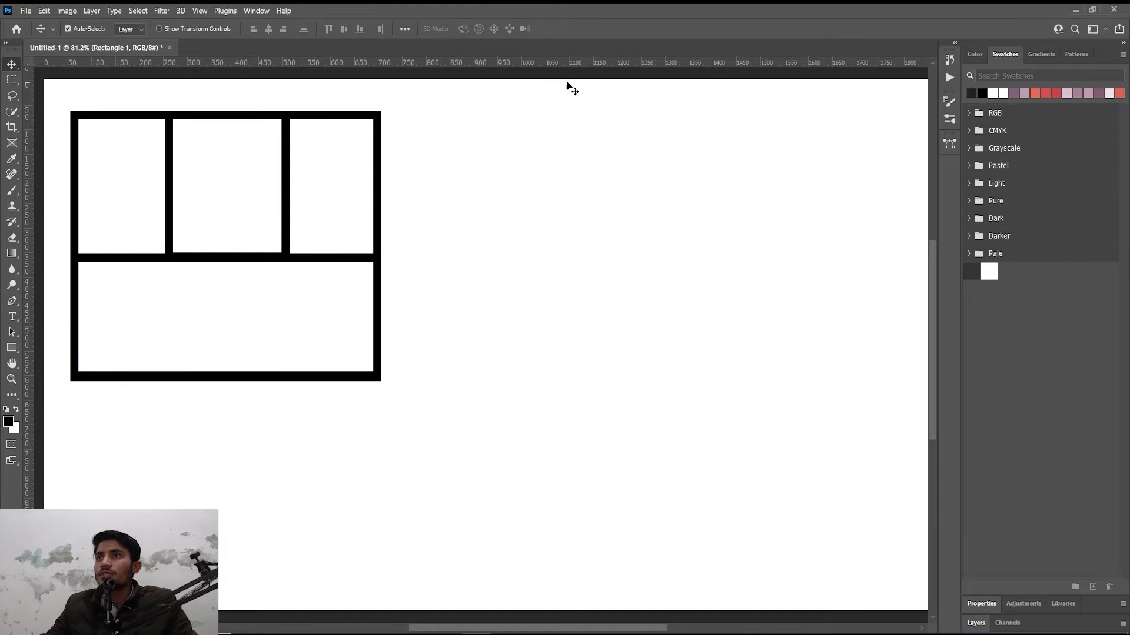
Step: Pan and scroll the view to re-centre the window drawing
scroll(342, 274, "down", 1)
scroll(298, 315, "up", 2)
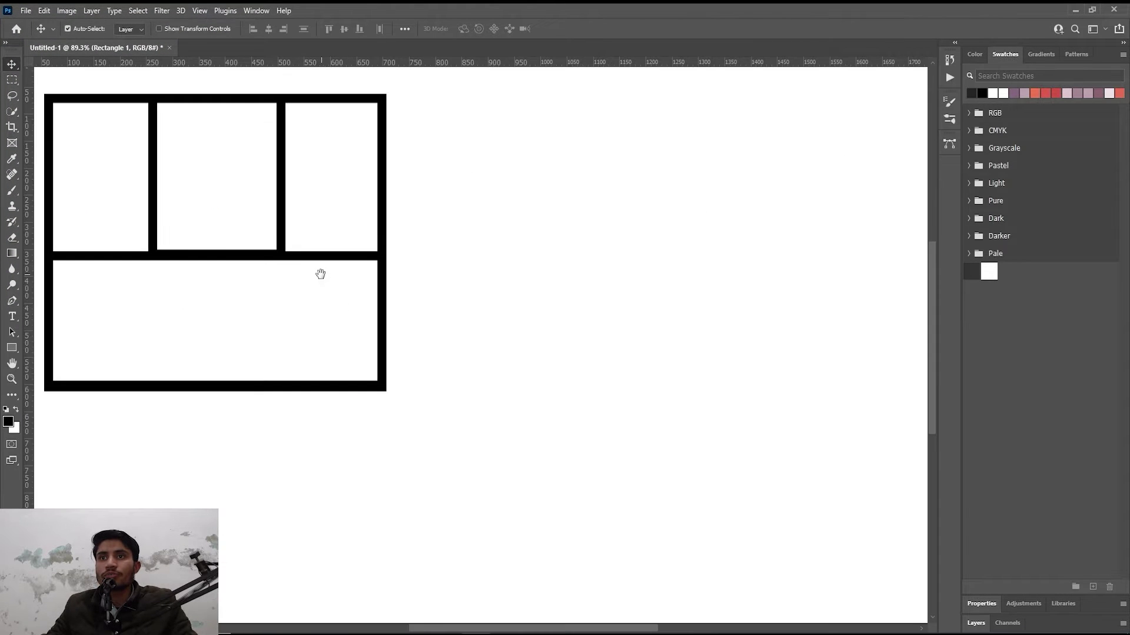
left_click_drag(318, 272, 410, 333)
scroll(405, 431, "right", 2)
scroll(405, 432, "down", 1)
scroll(373, 386, "down", 2)
scroll(373, 386, "right", 2)
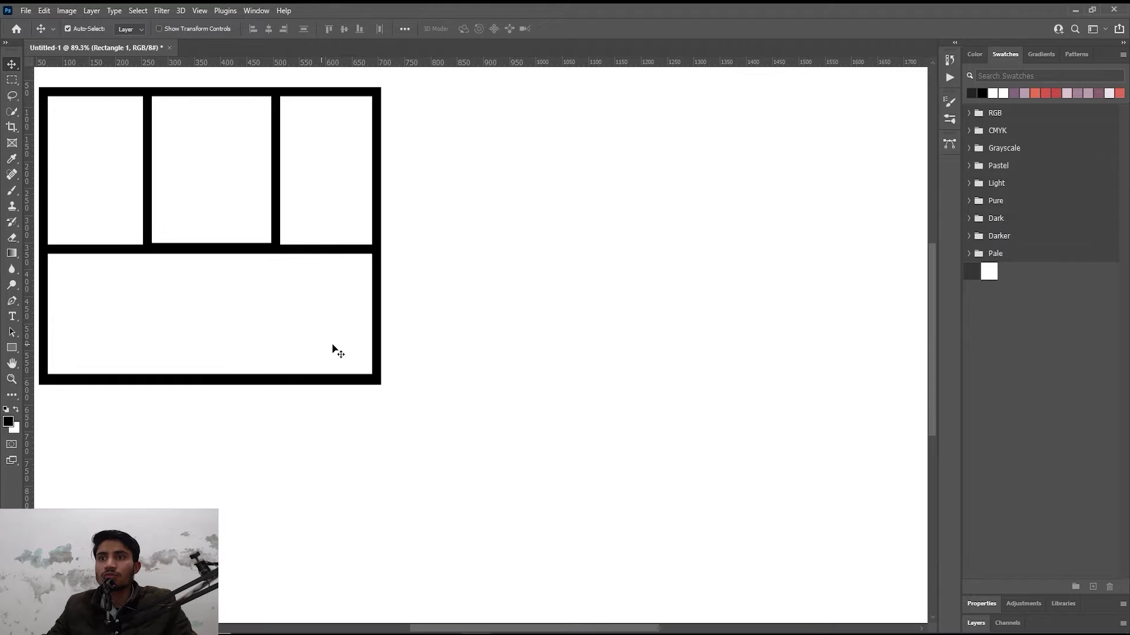
scroll(369, 347, "down", 1)
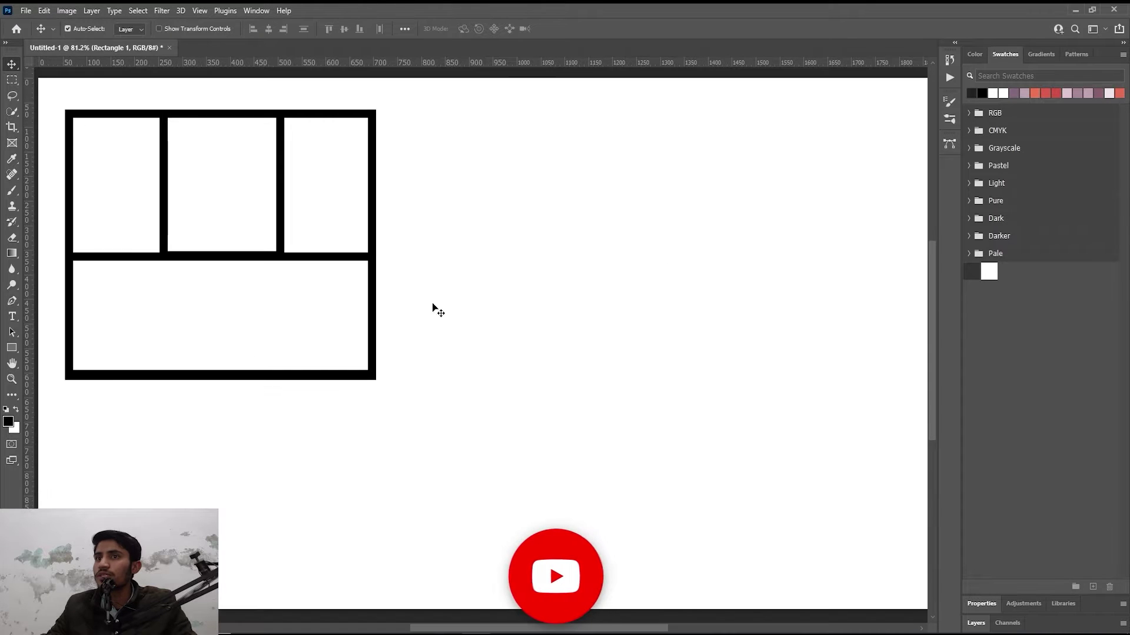
key("u")
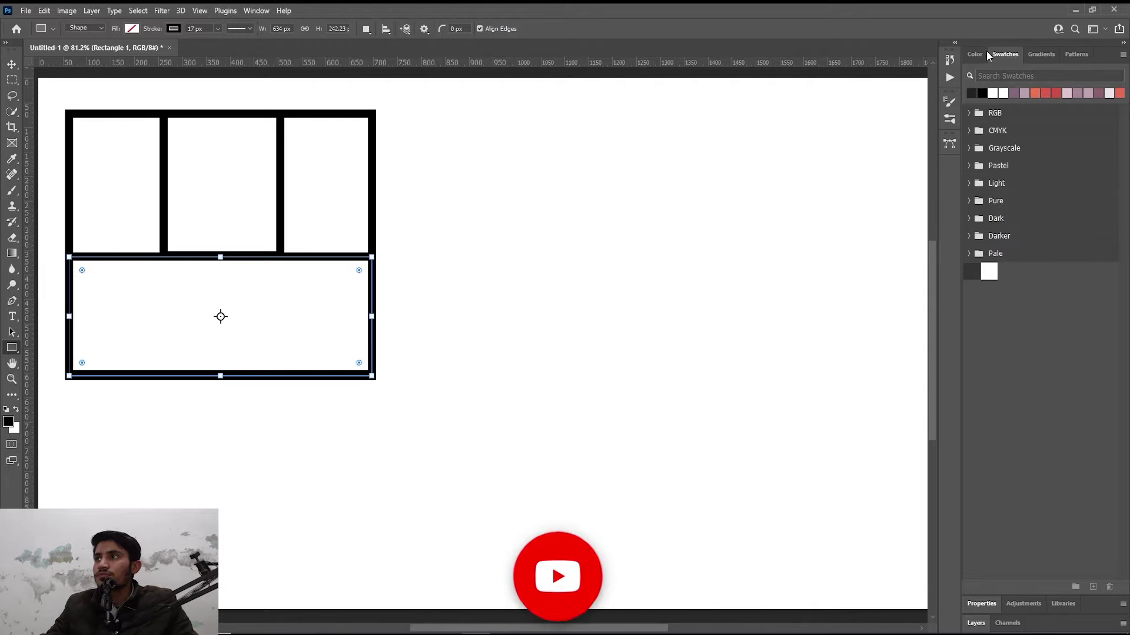
Step: Select all three Rectangle 1 layers and switch their stroke to the light mauve swatch
left_click(979, 631)
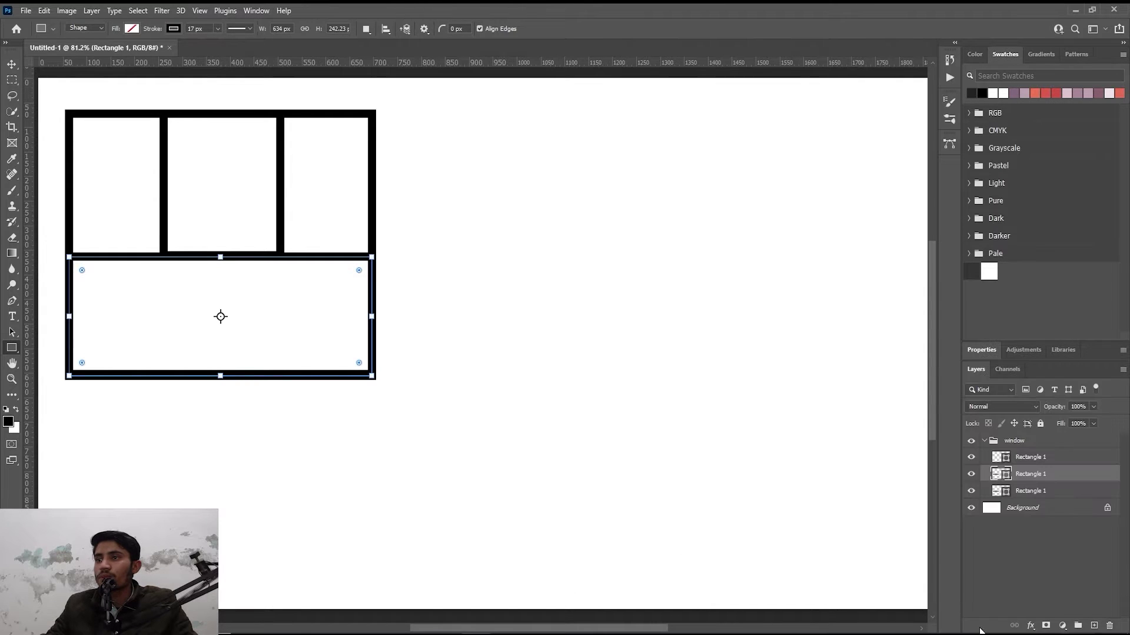
left_click(1026, 491, "shift")
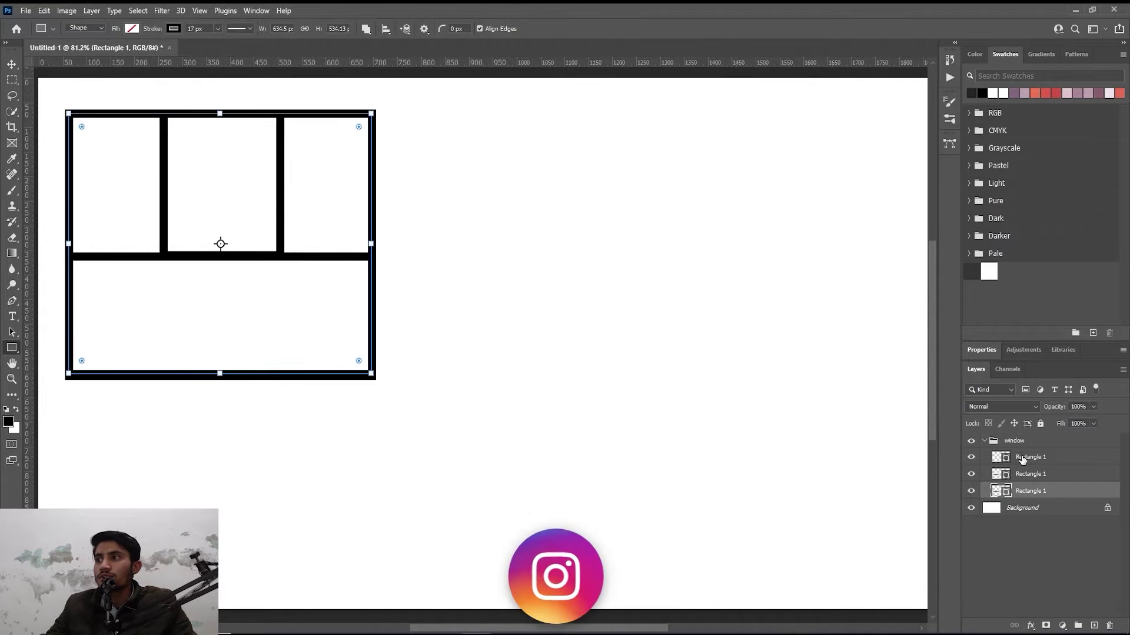
left_click(1027, 458, "shift")
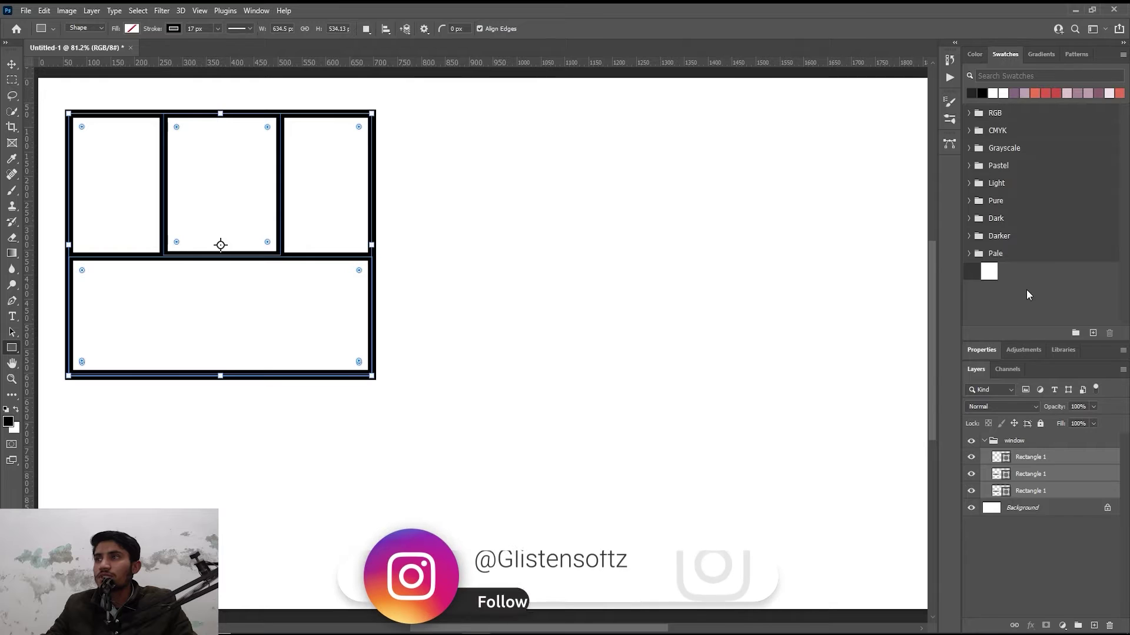
left_click(180, 27)
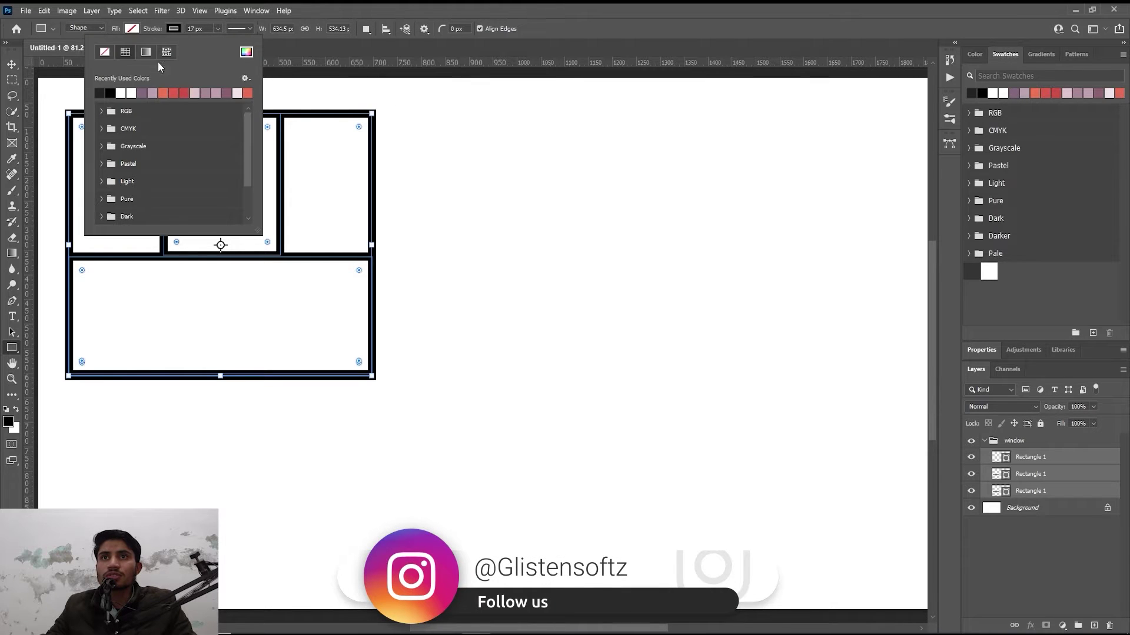
left_click(156, 92)
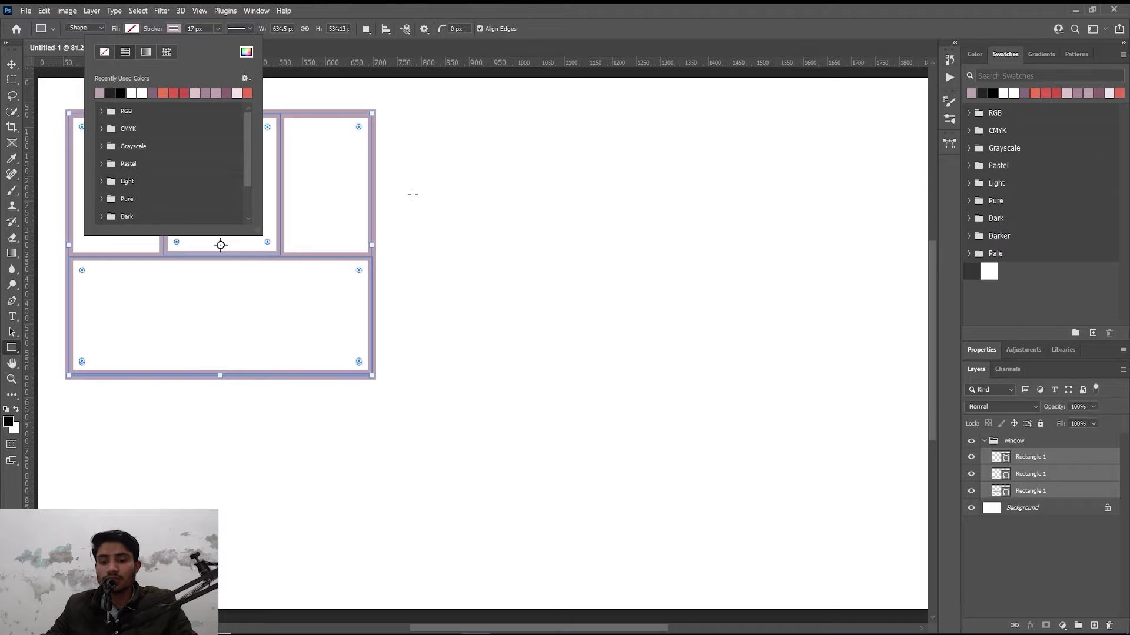
key("v")
scroll(291, 290, "down", 2)
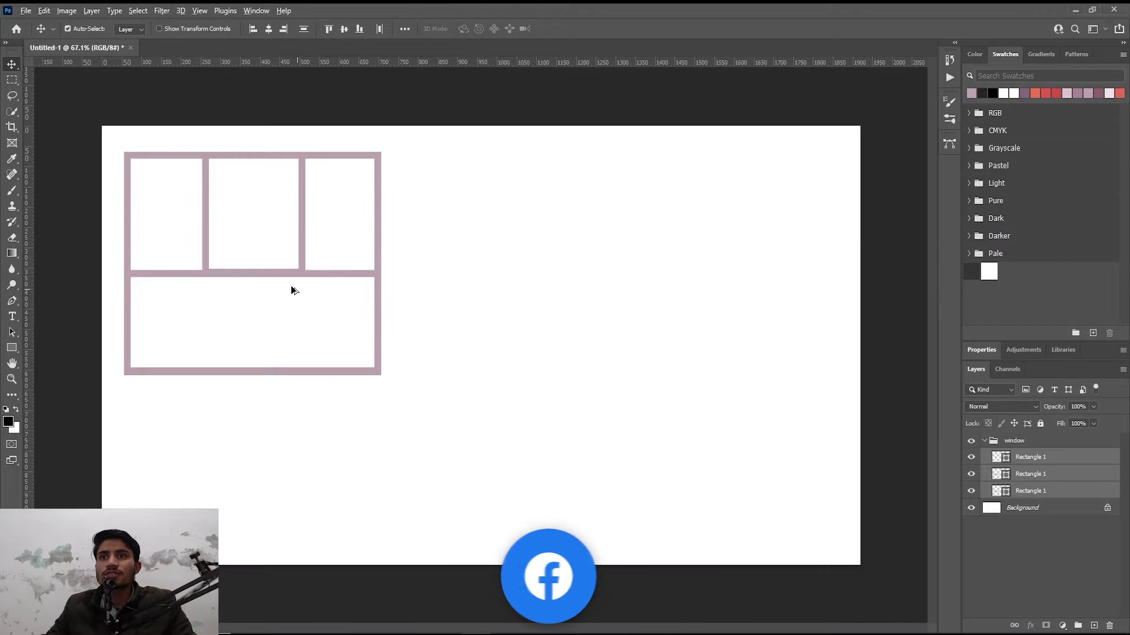
scroll(291, 290, "up", 2)
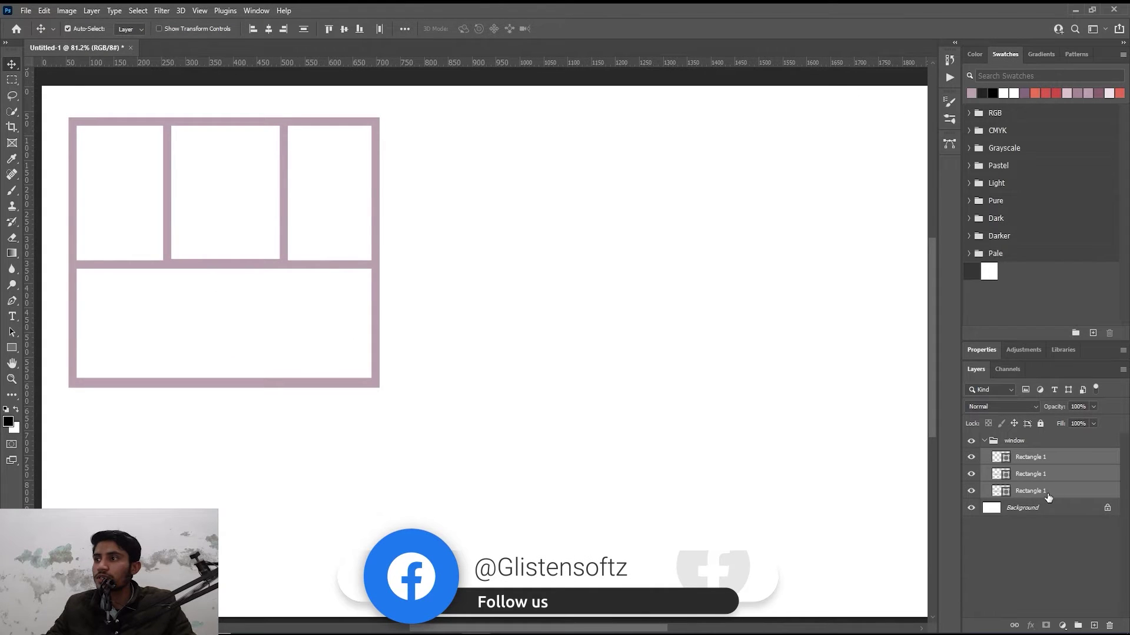
Step: Add an empty Layer 1 above Background and marquee-select the 629 × 524 px window area
left_click(1035, 507)
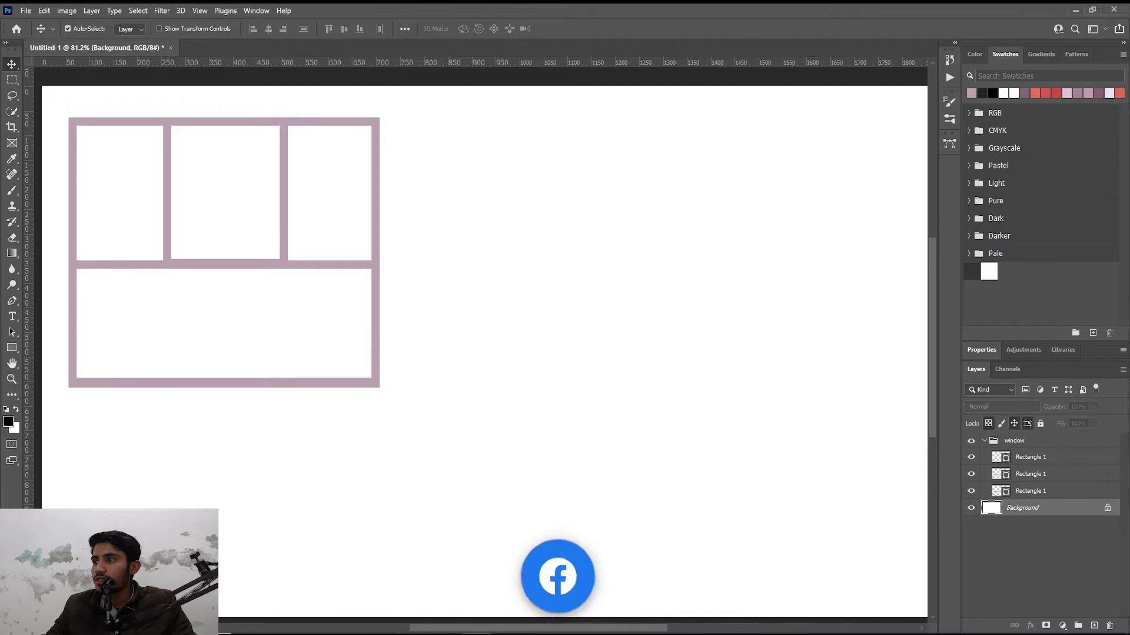
left_click(1094, 627)
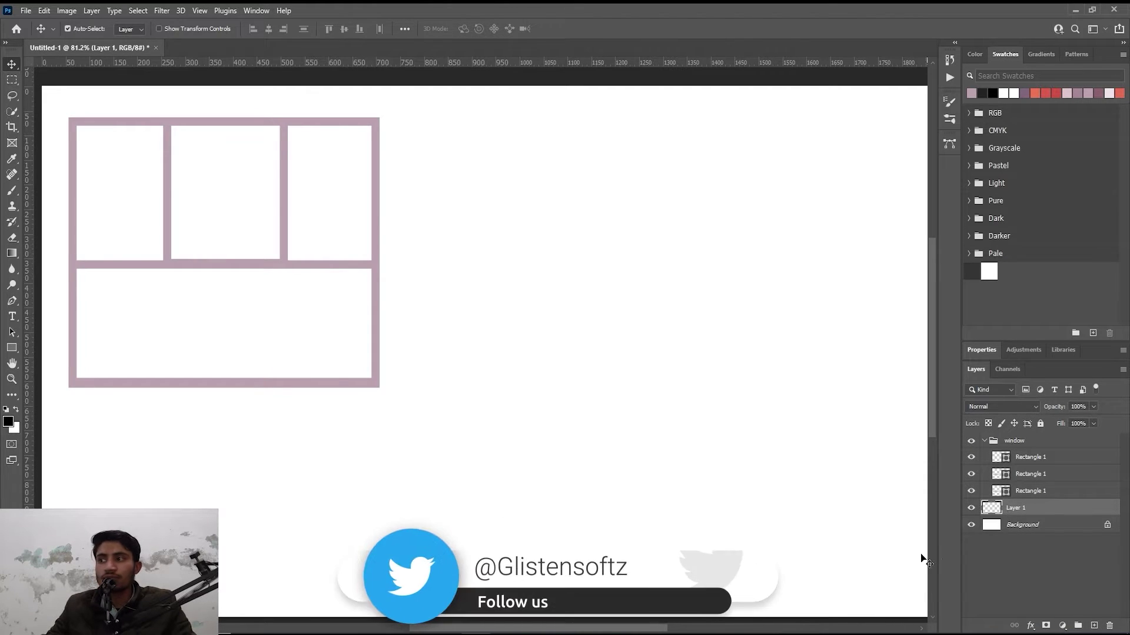
left_click_drag(1011, 510, 1015, 501)
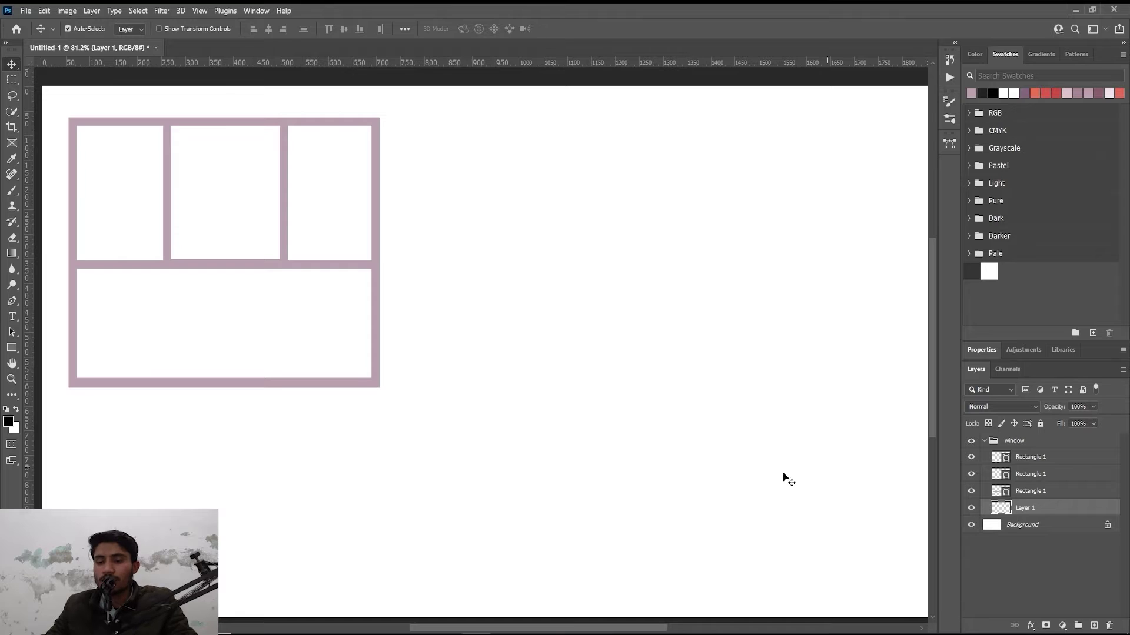
key("m")
left_click_drag(73, 122, 375, 385)
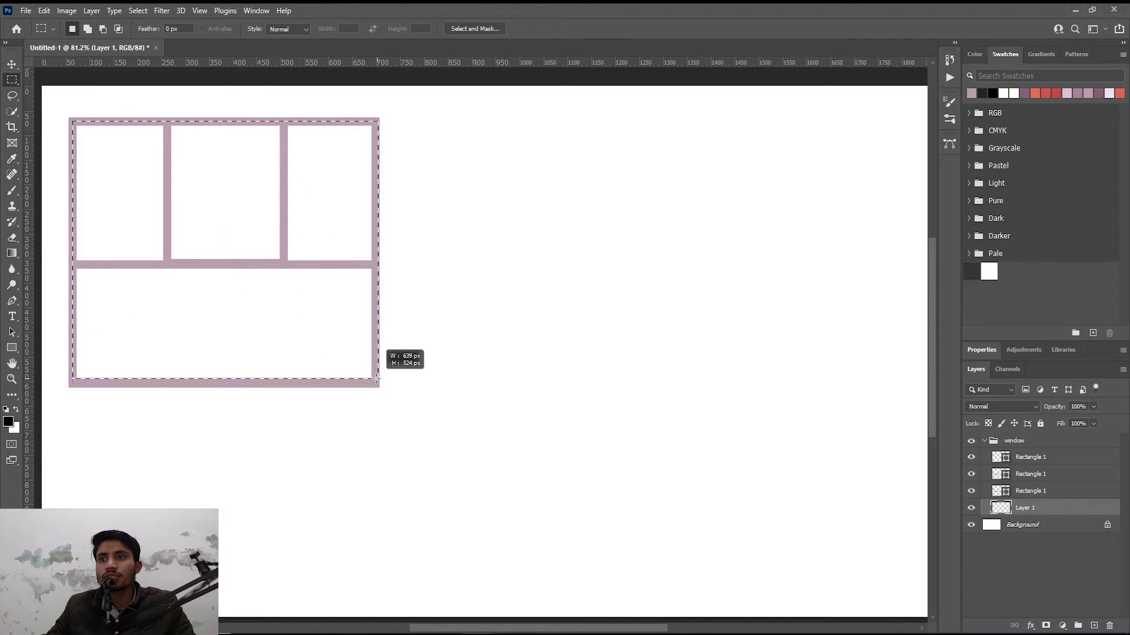
left_click_drag(374, 386, 375, 384)
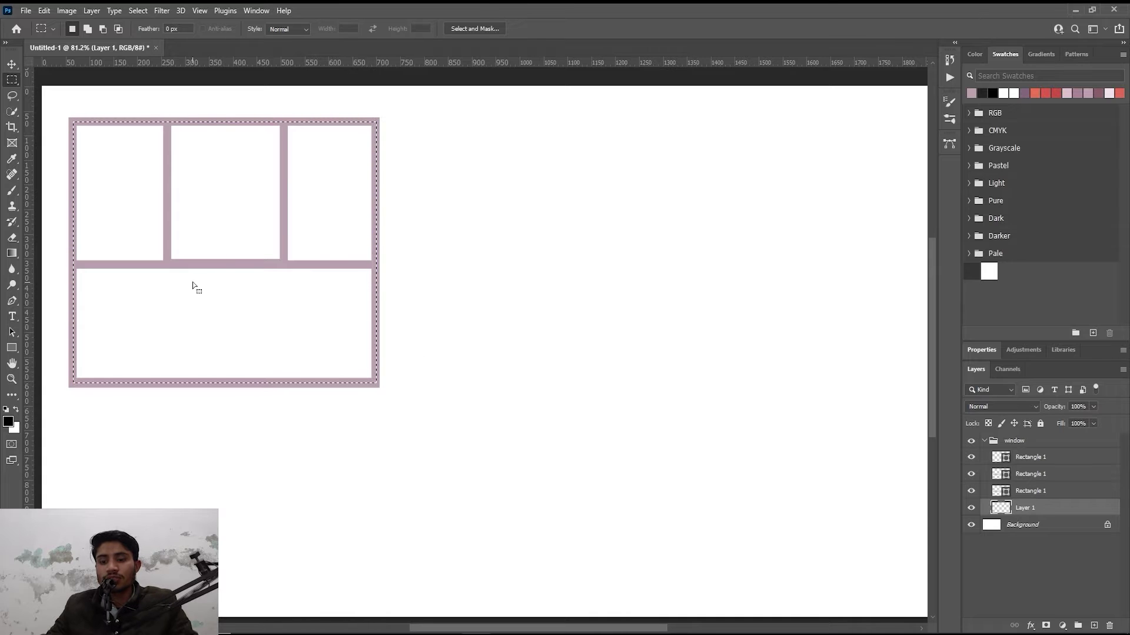
key("g")
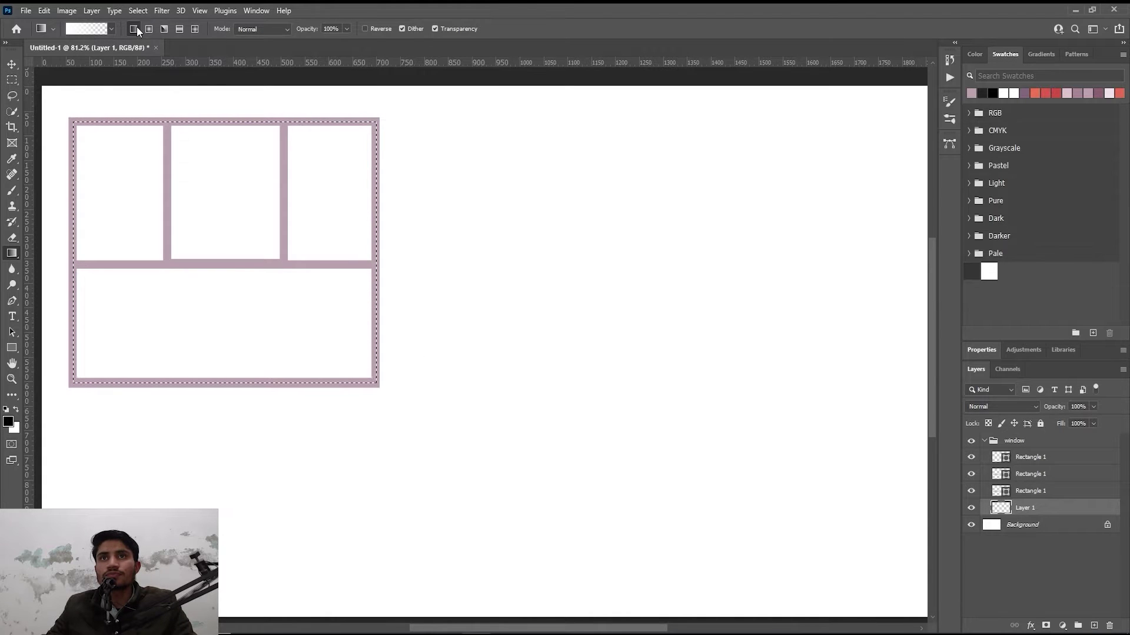
Step: Fill the window selection on Layer 1 with a Blues blue-to-cyan gradient, then deselect
left_click(103, 28)
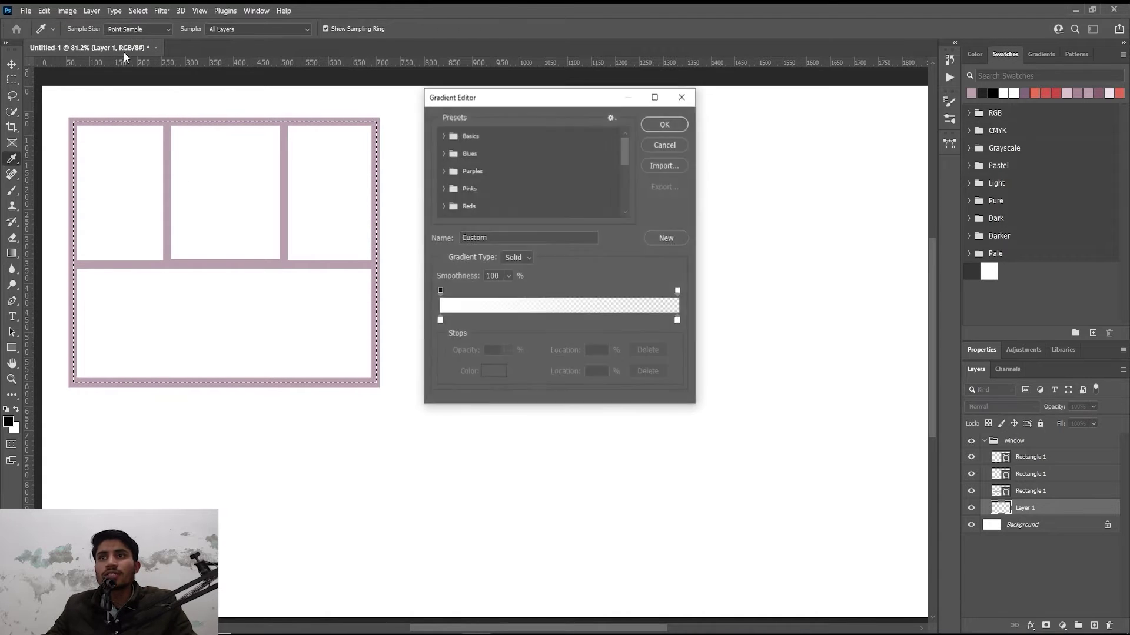
left_click(445, 153)
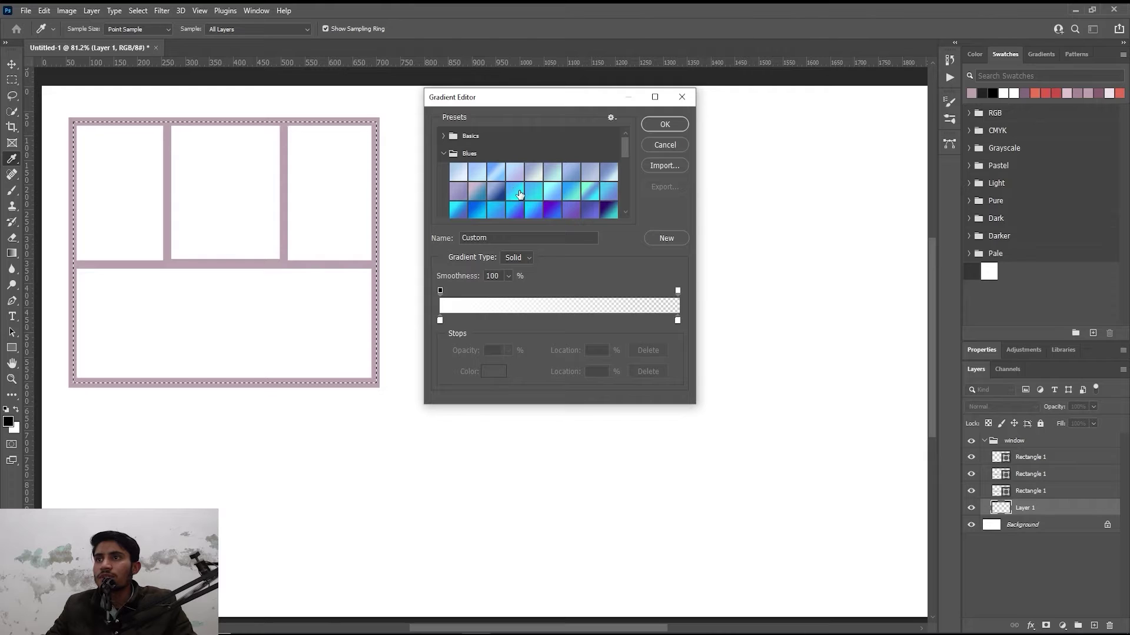
left_click(520, 196)
left_click(664, 125)
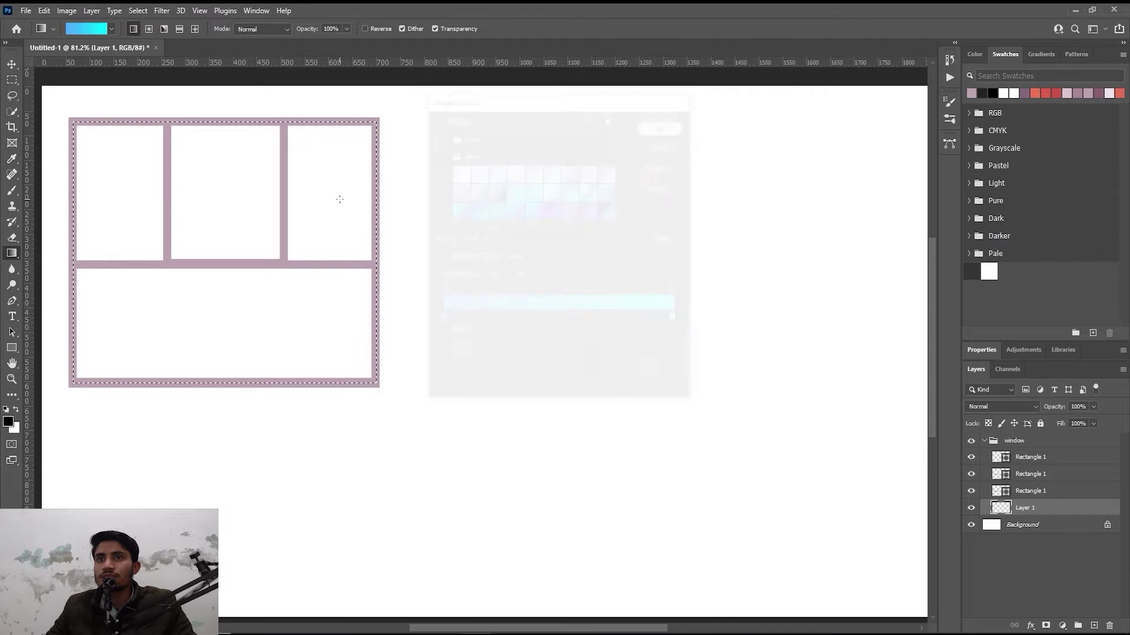
left_click_drag(147, 176, 393, 329)
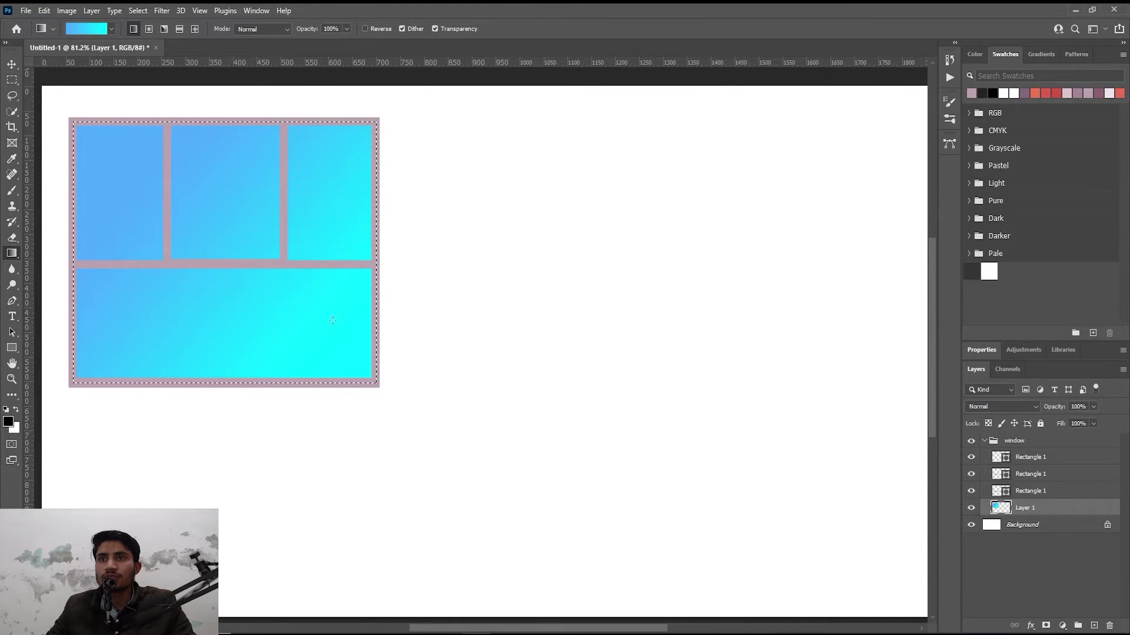
key("ctrl+d")
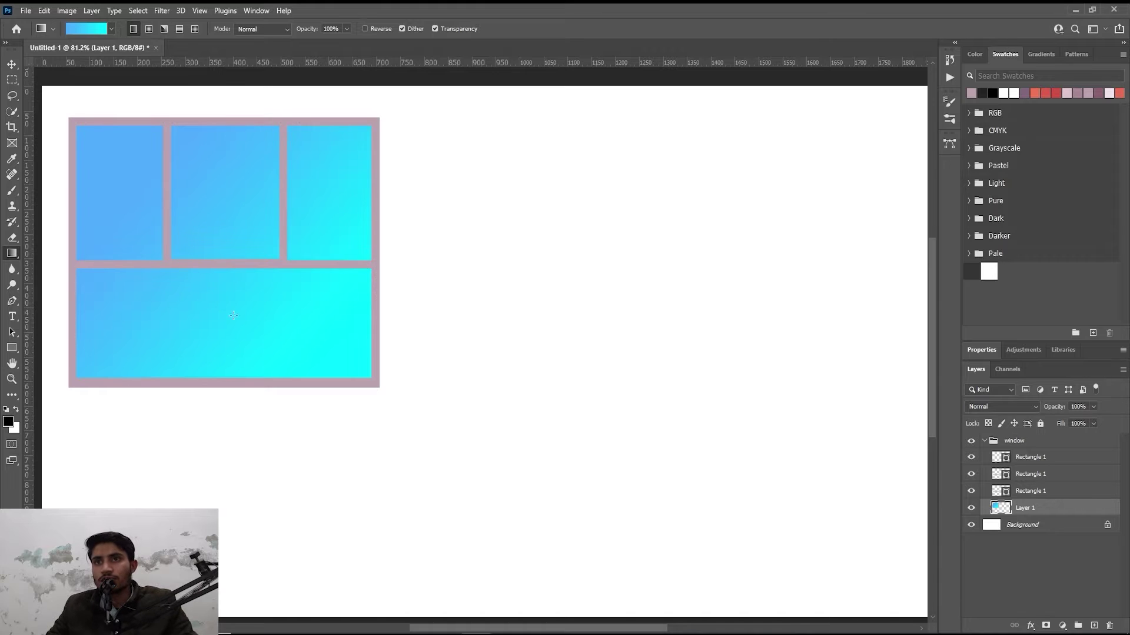
key("v")
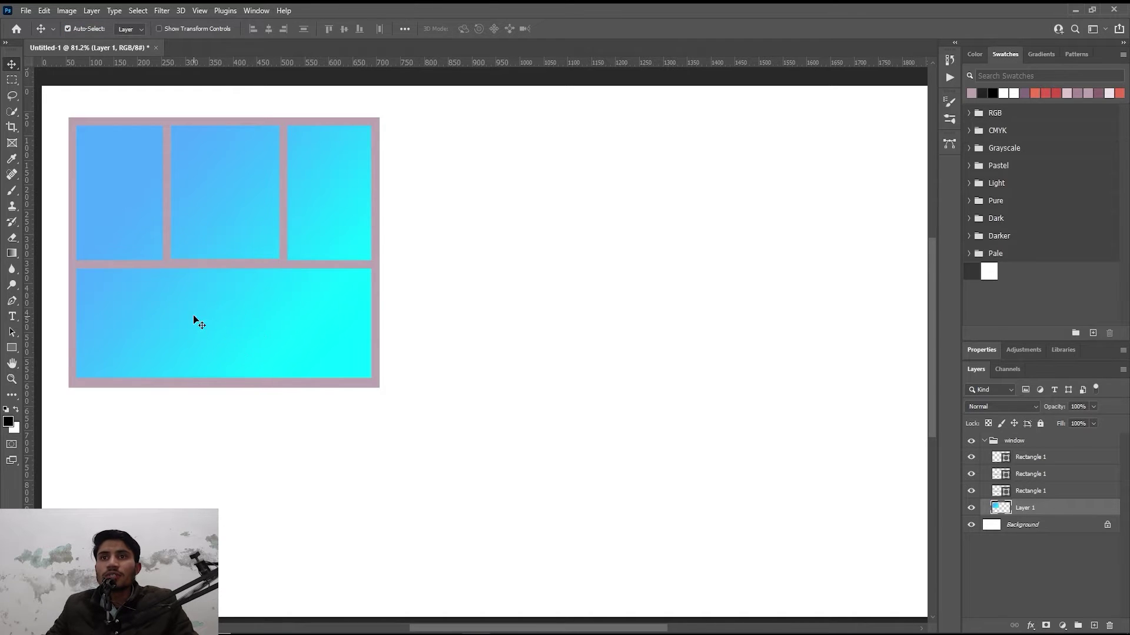
scroll(190, 319, "up", 1)
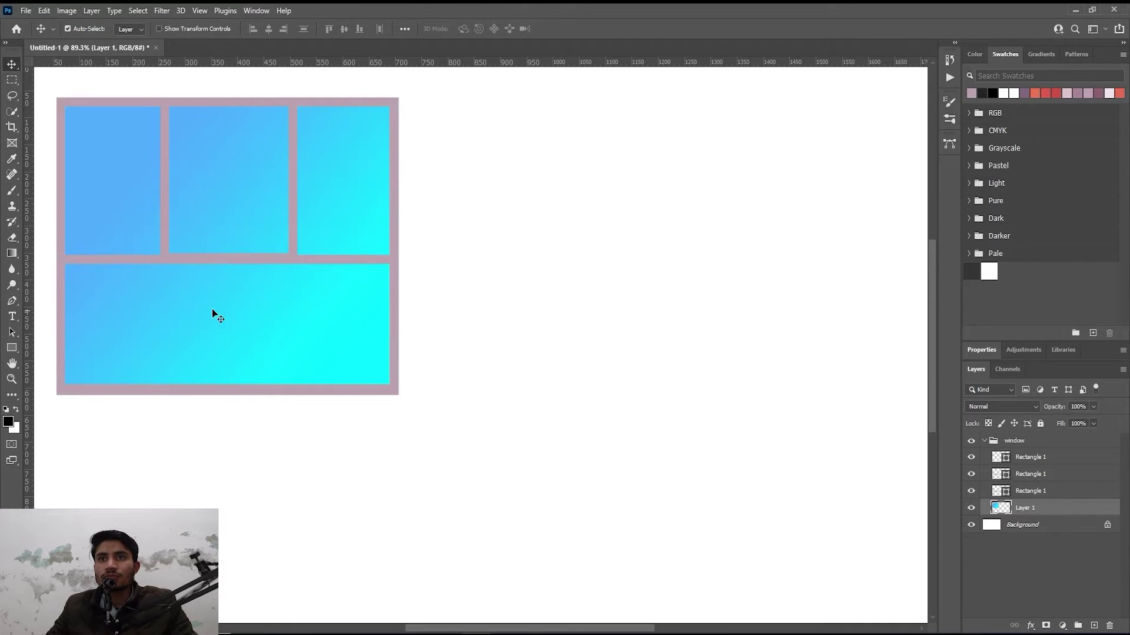
Step: Pen-draw a diagonal strip in the top-left pane, load it as a selection, and add Layer 2
key("p")
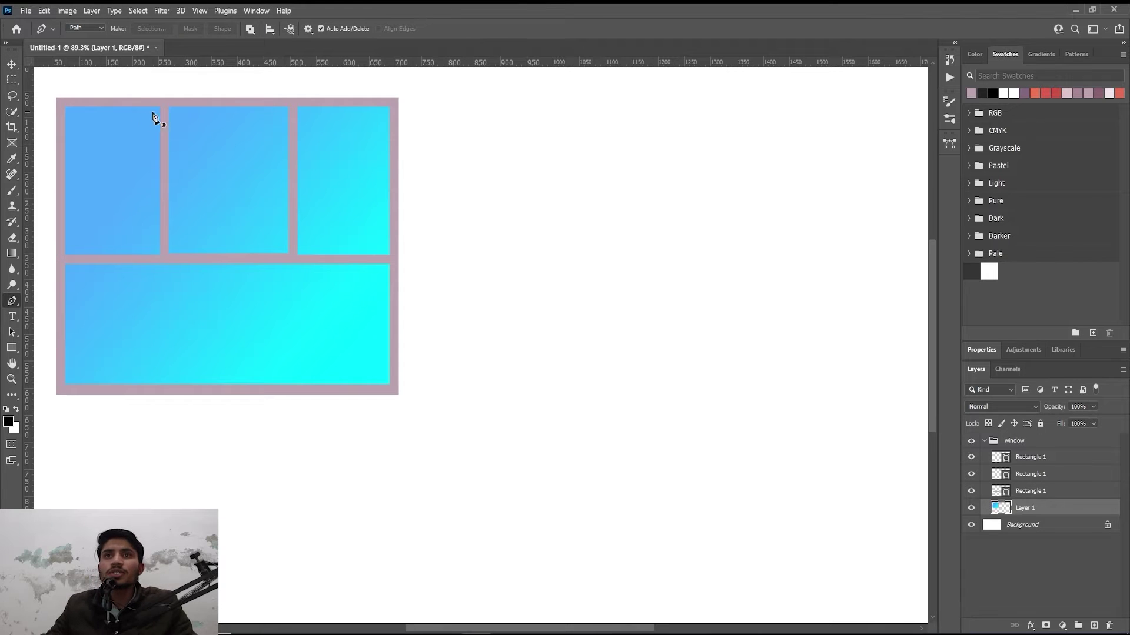
left_click(179, 104)
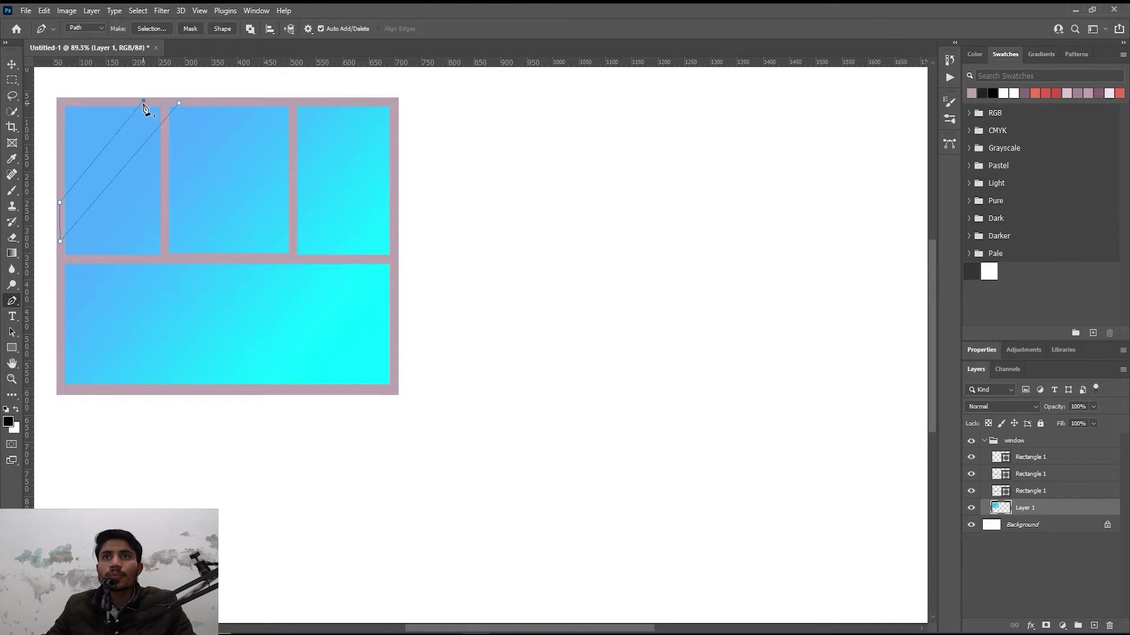
left_click(179, 104)
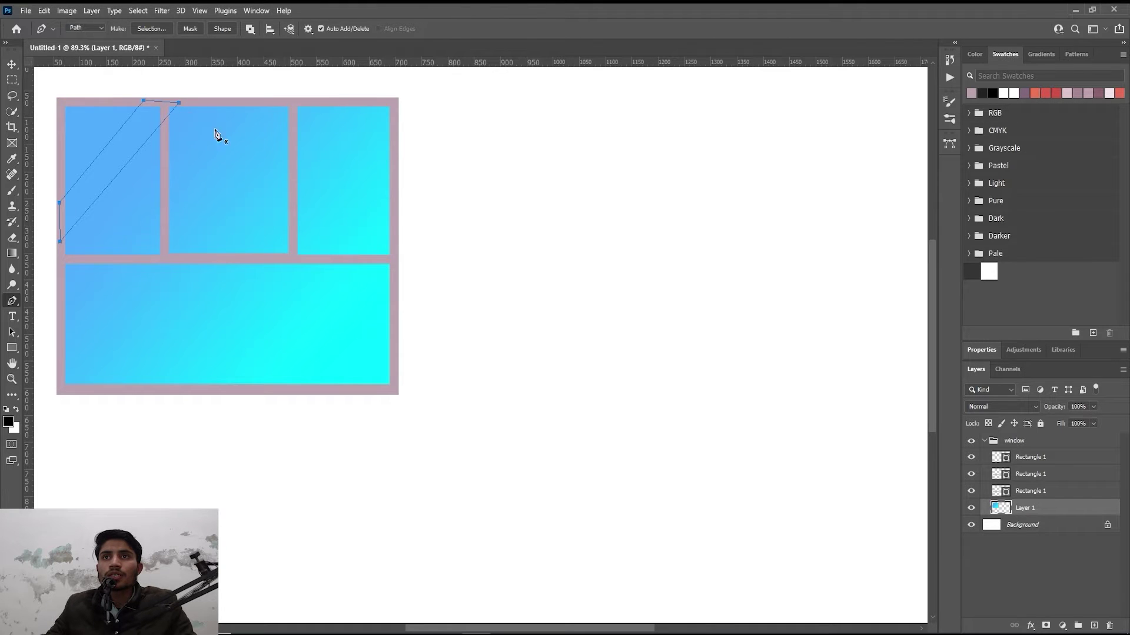
left_click(950, 145)
left_click(853, 206)
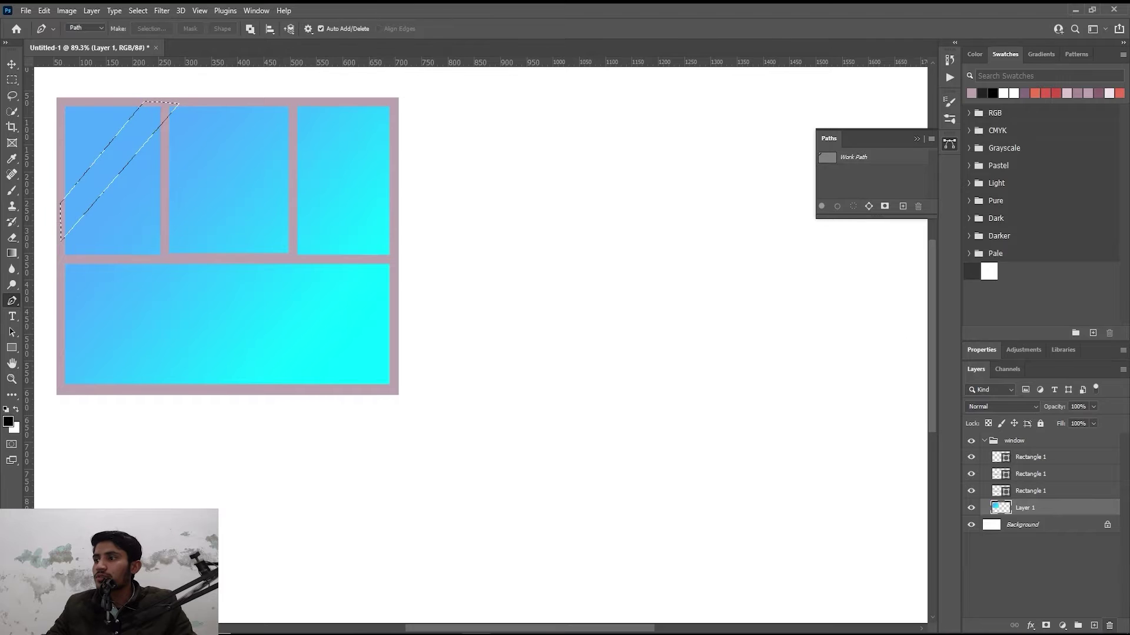
left_click(1093, 626)
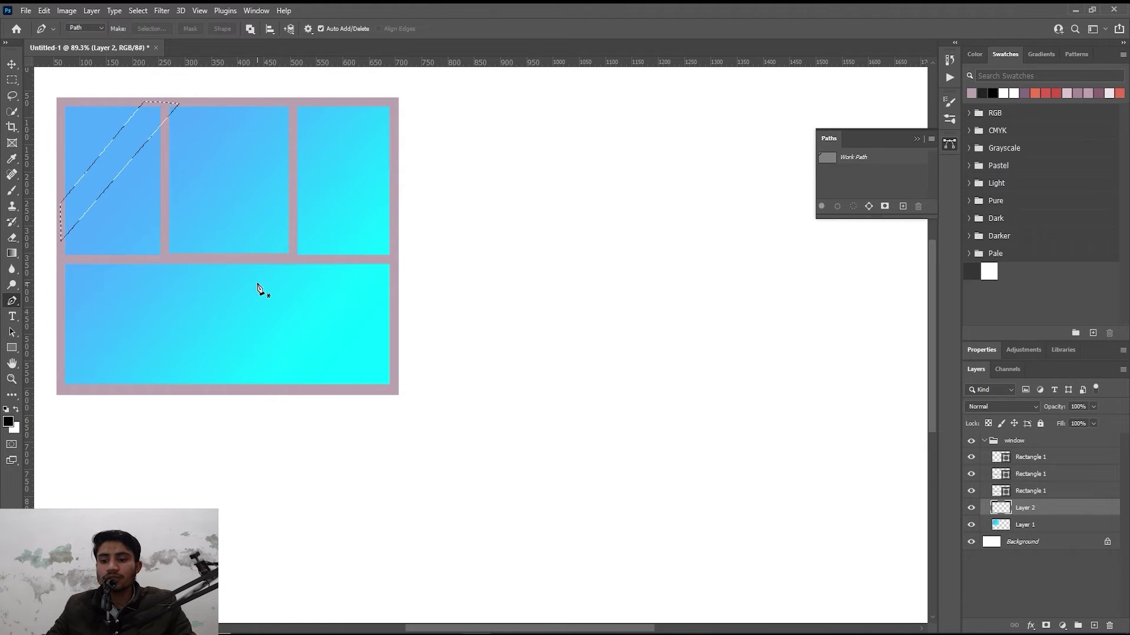
left_click(12, 253)
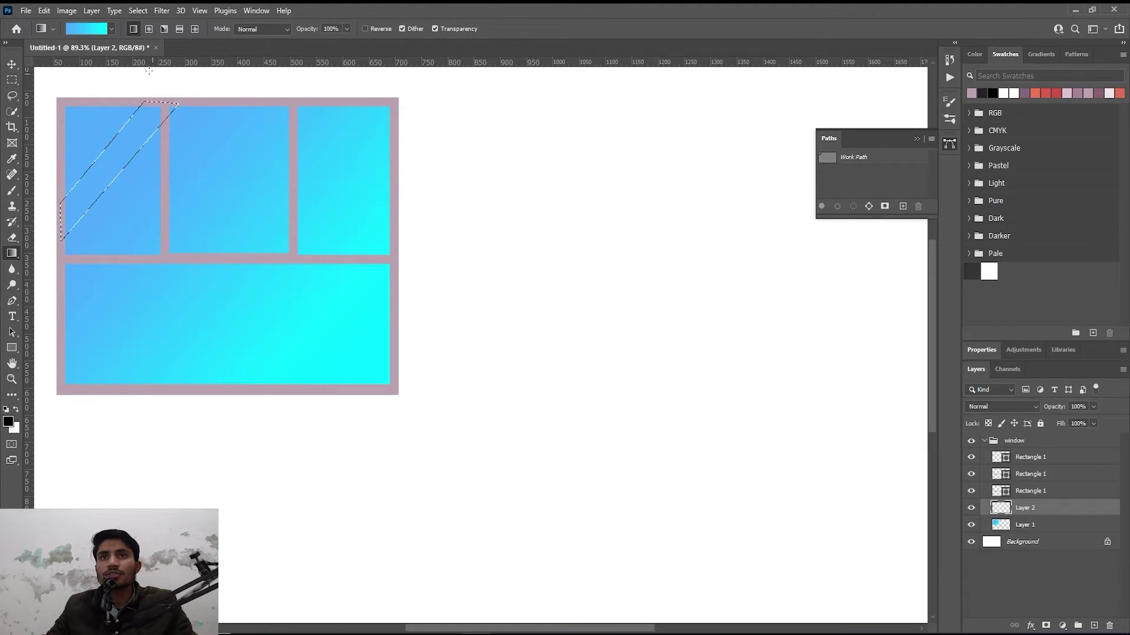
Step: Choose the Basics fade-to-transparent gradient and set its left stop to white
left_click(91, 32)
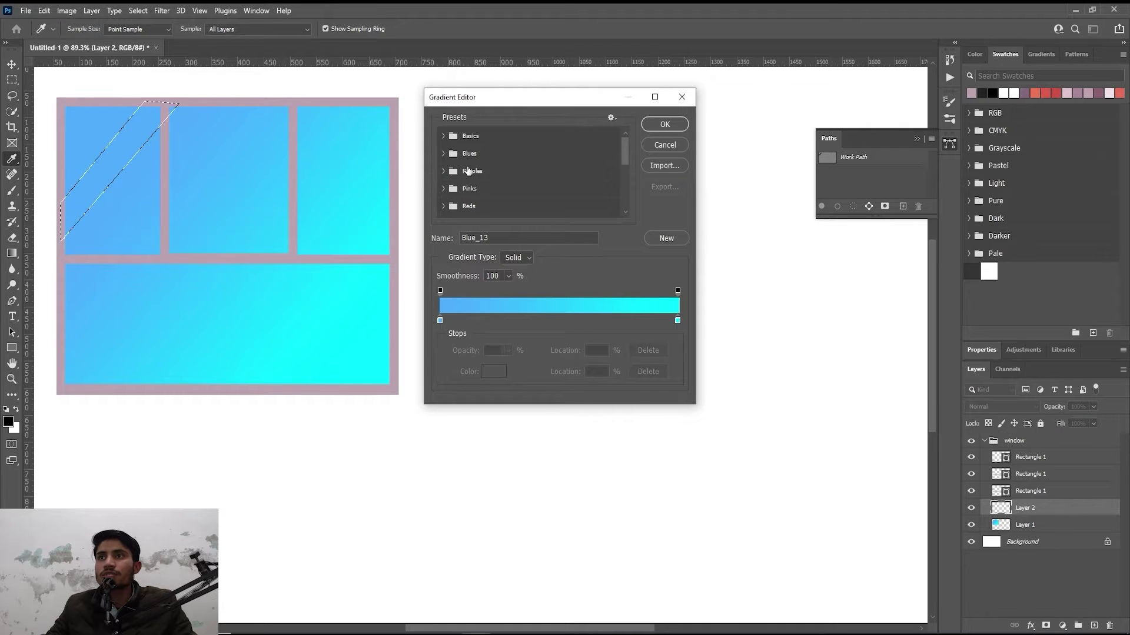
left_click(448, 141)
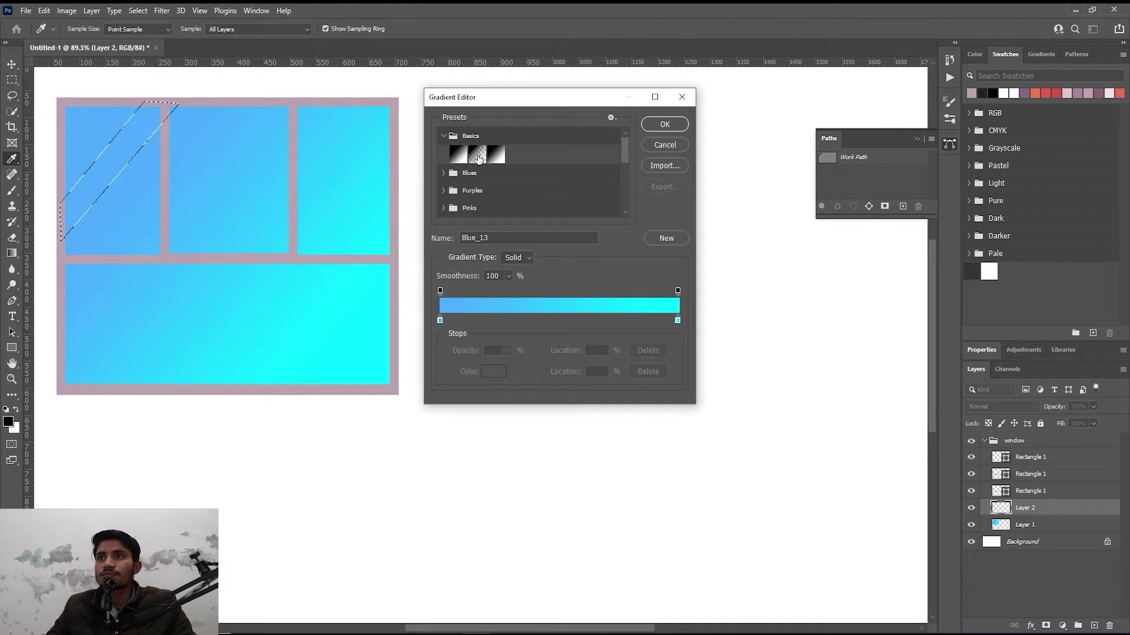
left_click(475, 153)
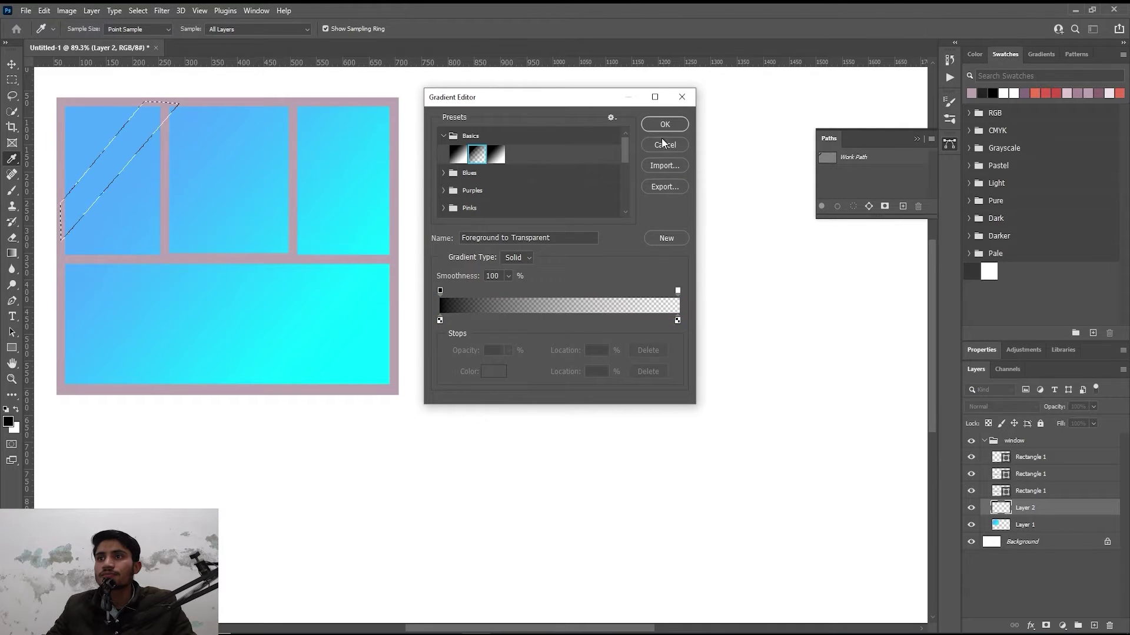
left_click(440, 320)
left_click(493, 371)
left_click_drag(671, 290, 610, 186)
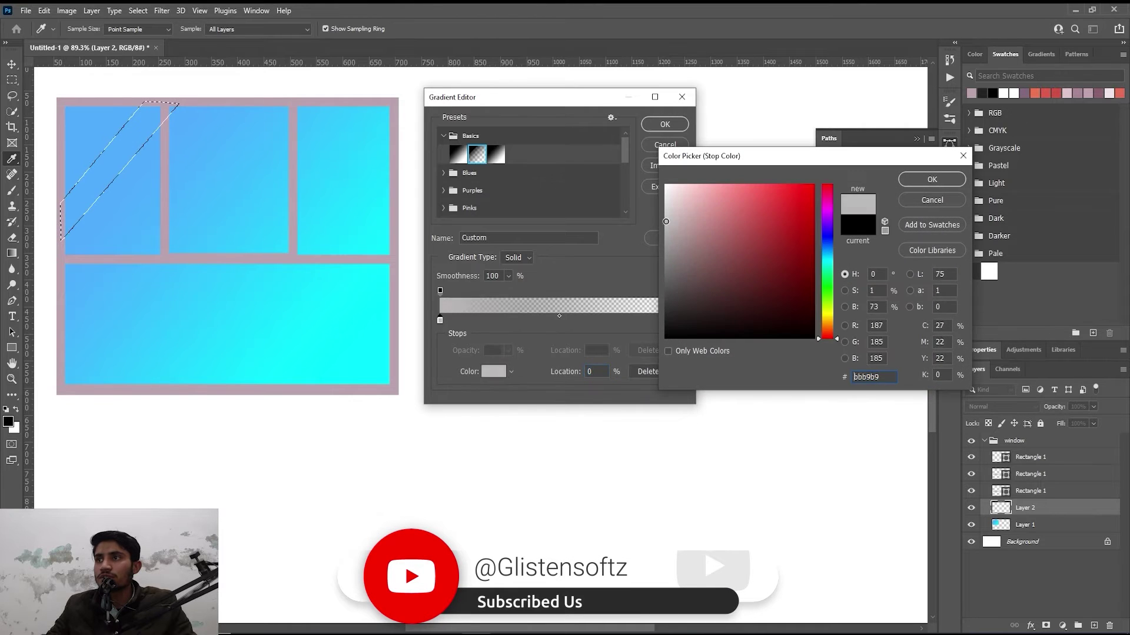
left_click(931, 180)
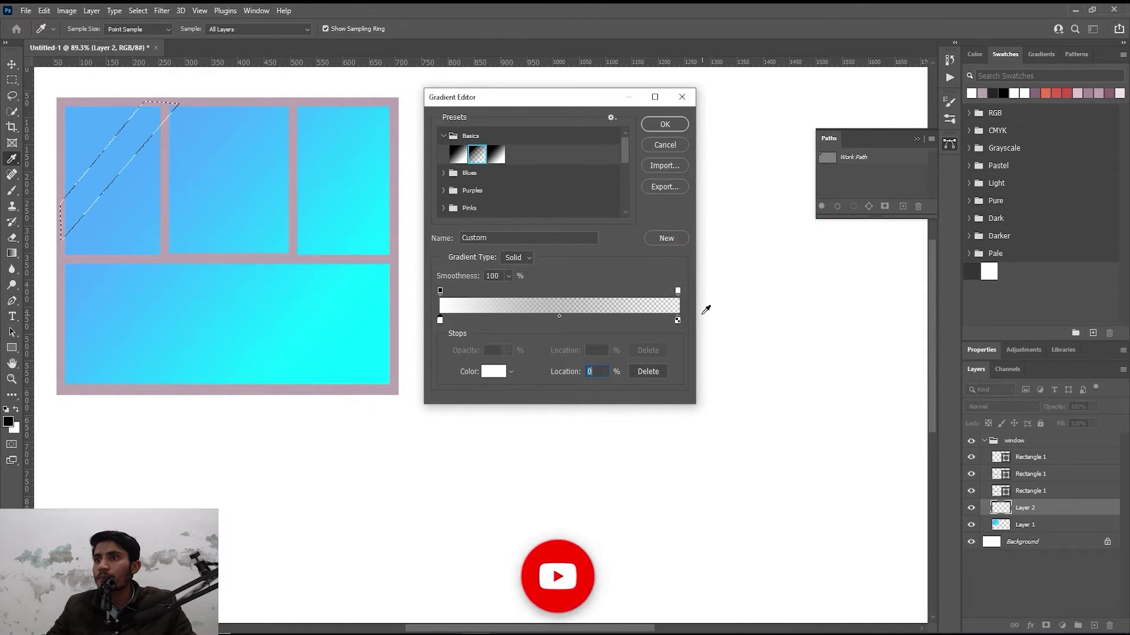
Step: Set the right stop to white as well and drag the gradient across the stripe
left_click(677, 320)
left_click(493, 371)
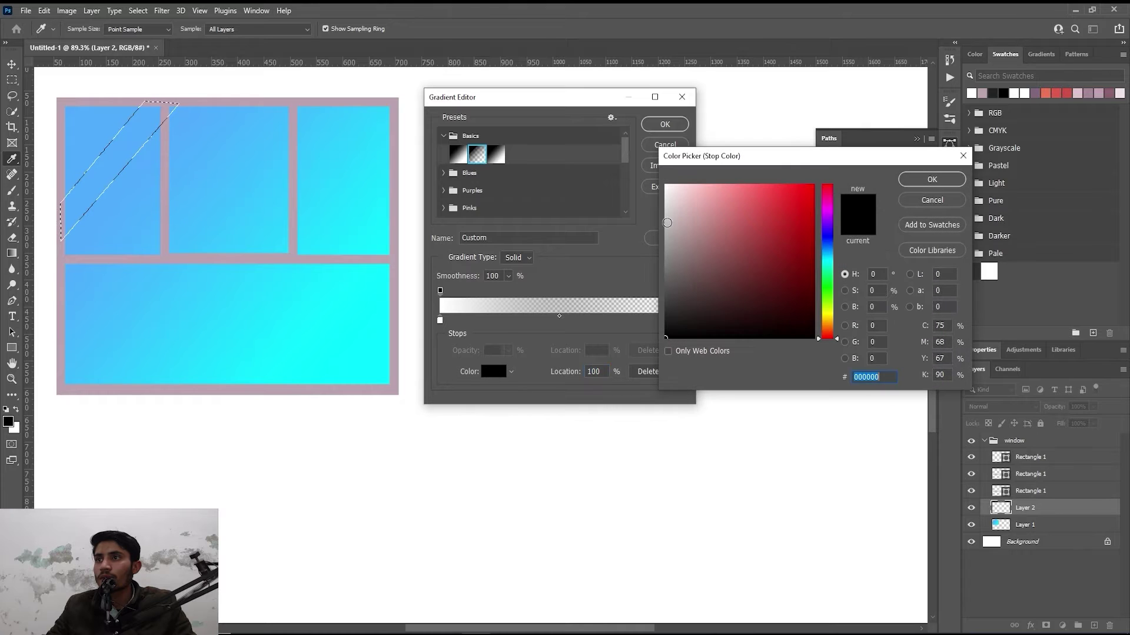
left_click_drag(667, 222, 665, 186)
left_click(932, 180)
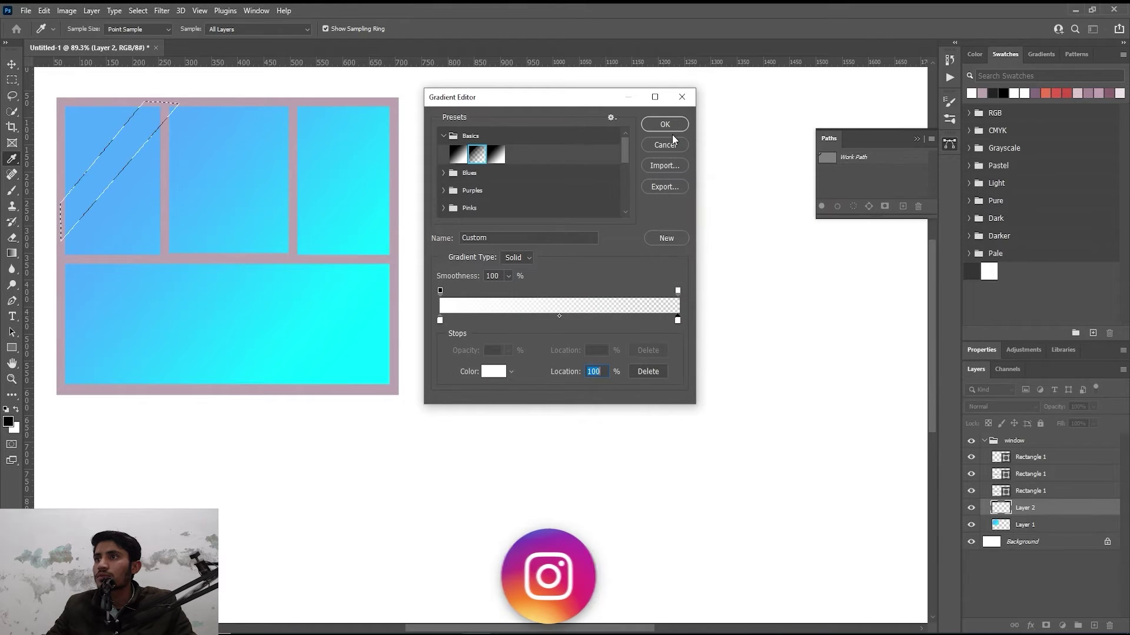
left_click(665, 124)
left_click_drag(125, 146, 142, 154)
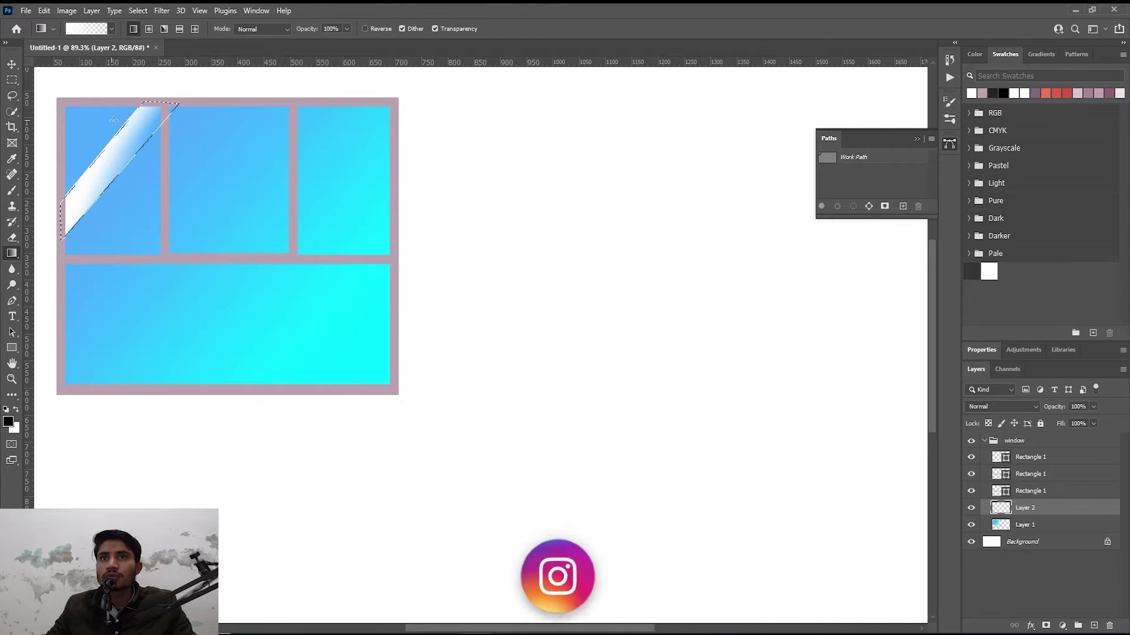
Step: Pen-draw a long stripe from the top-middle pane to the lower-left corner and fill it with white gradient
key("ctrl+d")
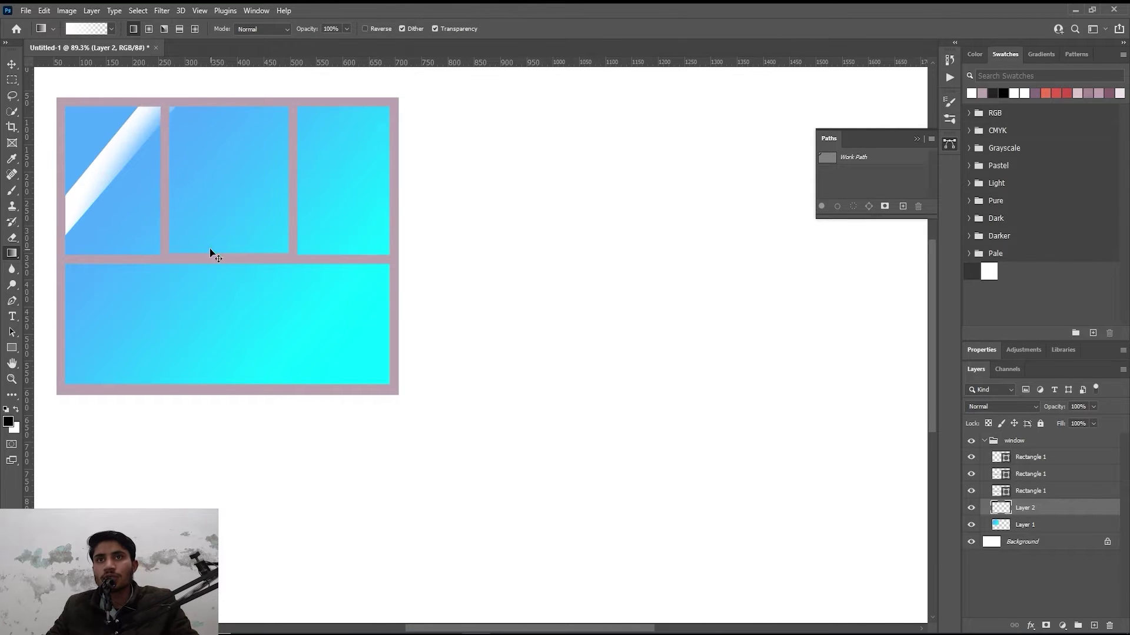
key("p")
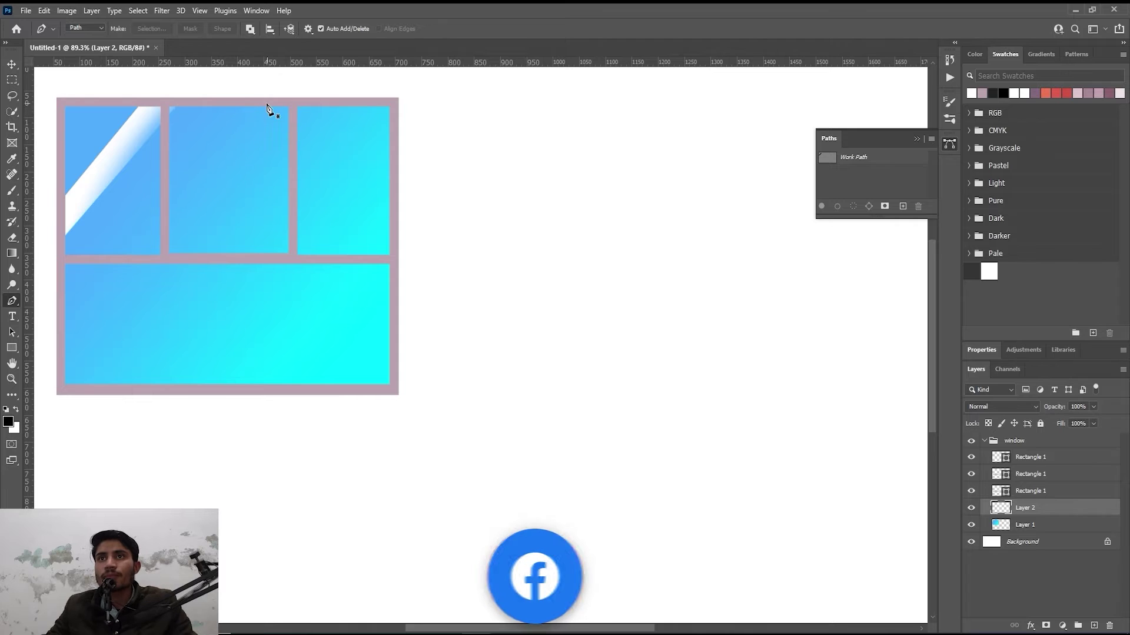
left_click(267, 102)
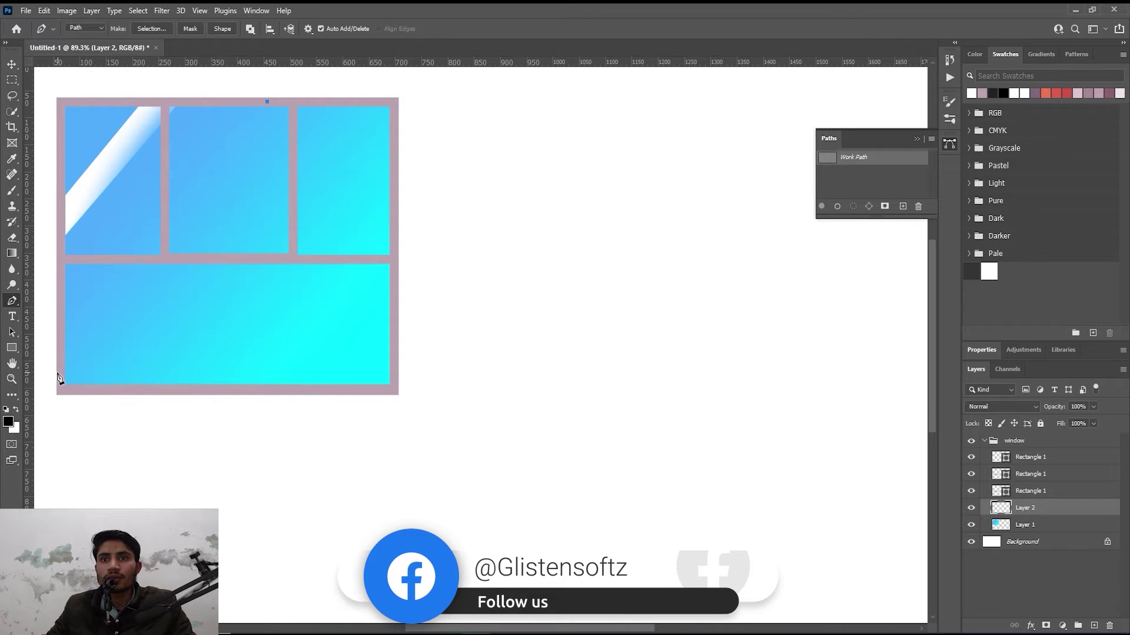
left_click(58, 372)
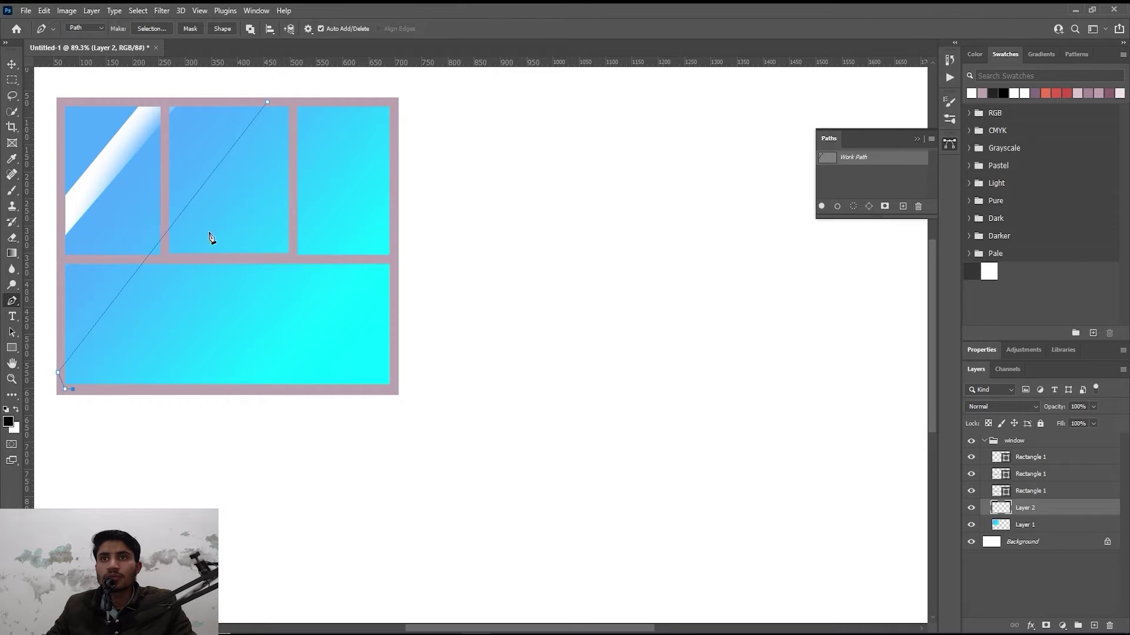
left_click(295, 104)
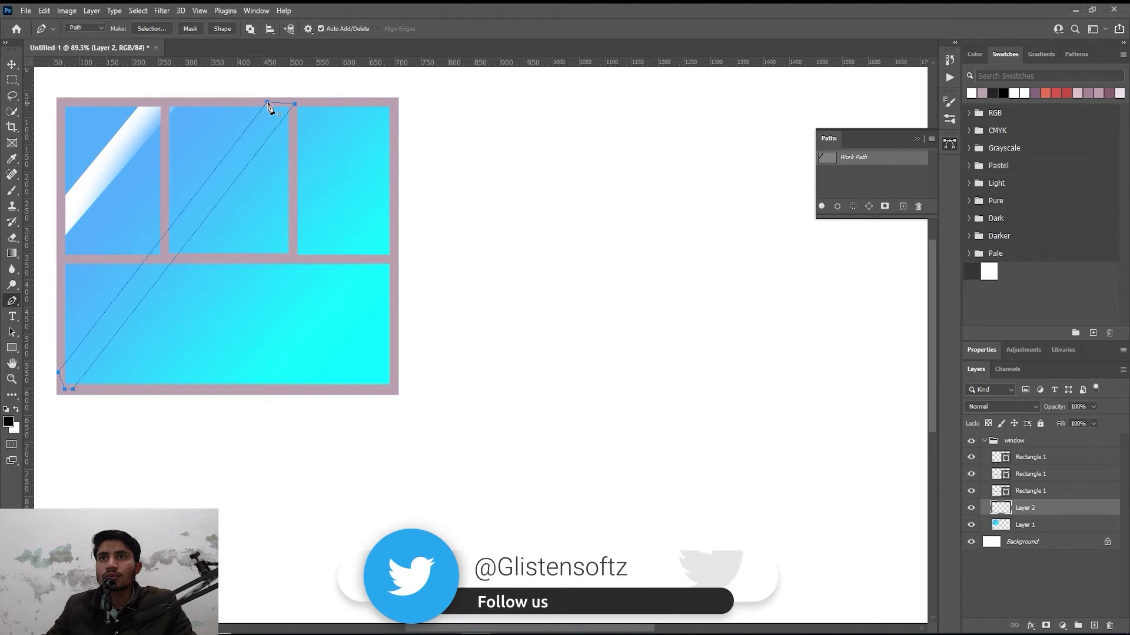
left_click(853, 206)
key("g")
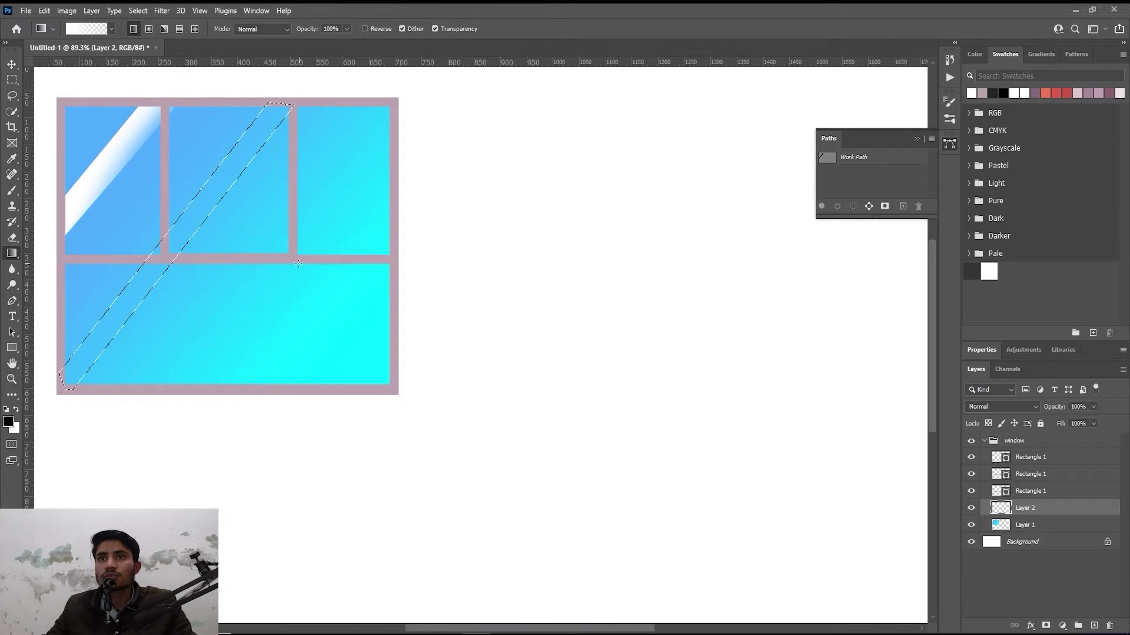
left_click_drag(198, 198, 233, 206)
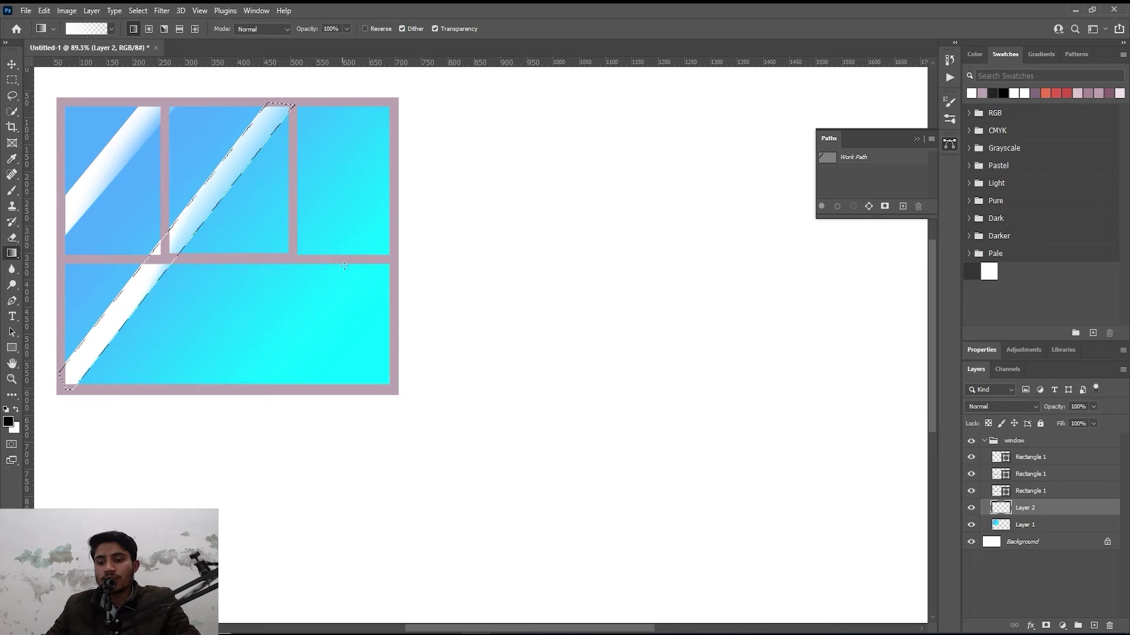
Step: Draw a closed, forked band path with the Pen tool from the top-right frame corner to the bottom edge
key("p")
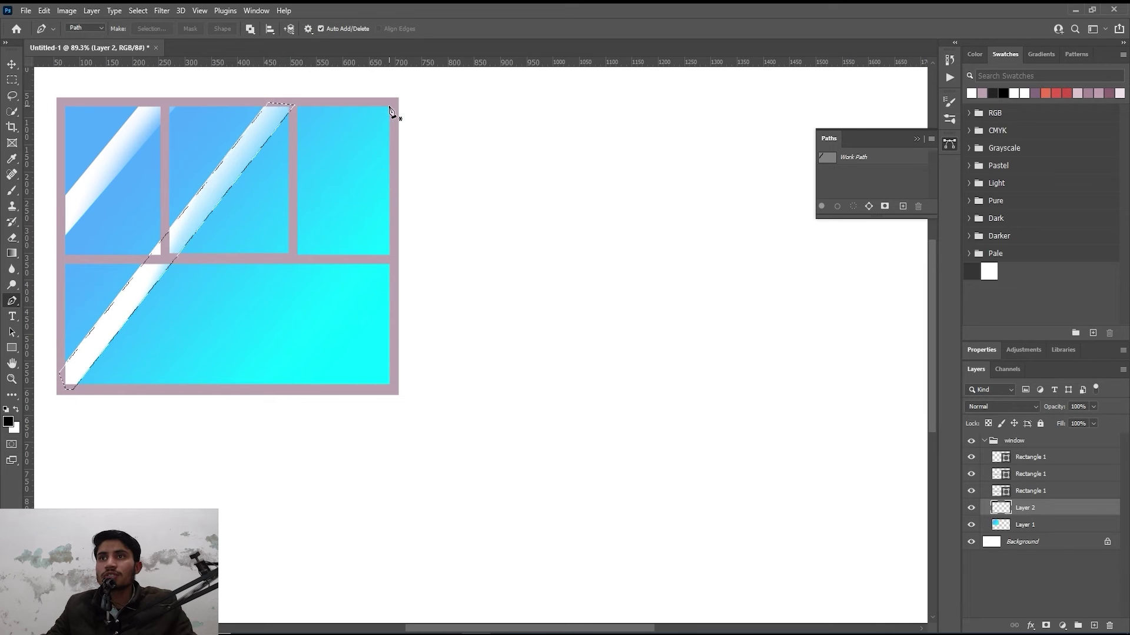
left_click(388, 105)
left_click(218, 390)
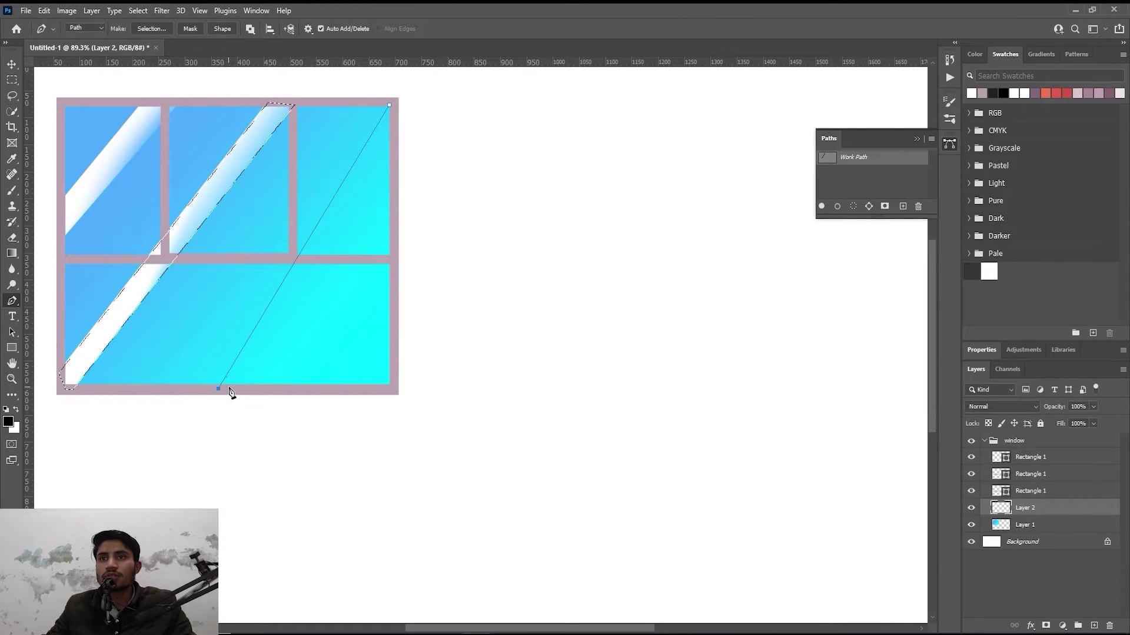
key("ctrl+z")
left_click(197, 387)
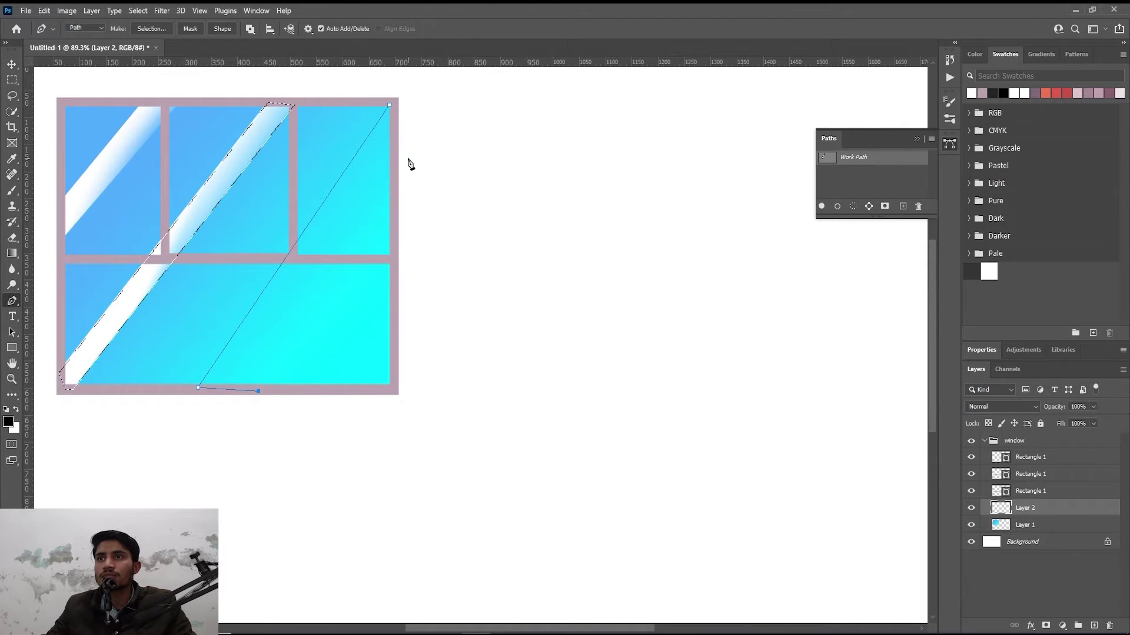
left_click(394, 196)
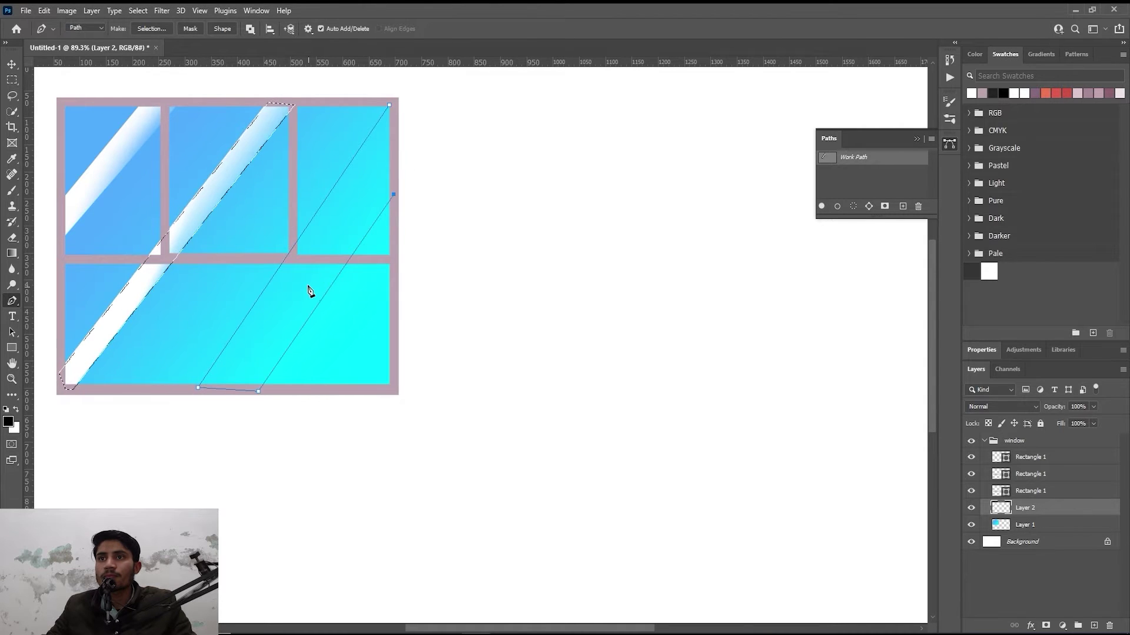
left_click_drag(394, 194, 394, 159)
left_click(392, 139)
left_click(390, 106)
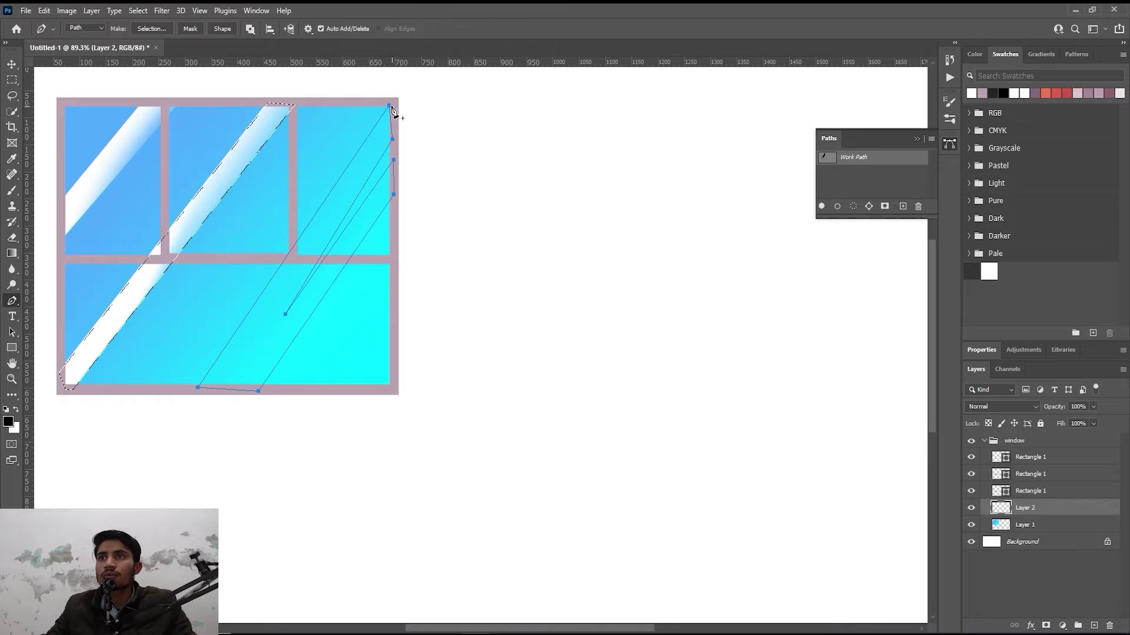
Step: Turn the band into a selection, fill it with the white gradient, and deselect
left_click(853, 206)
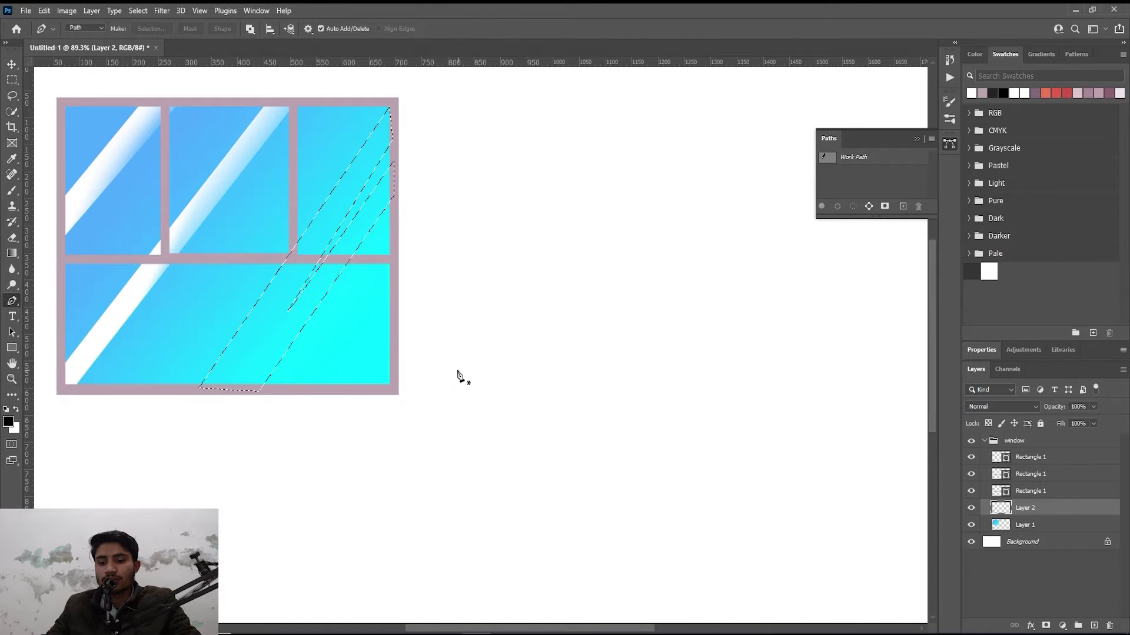
key("g")
left_click_drag(324, 199, 379, 241)
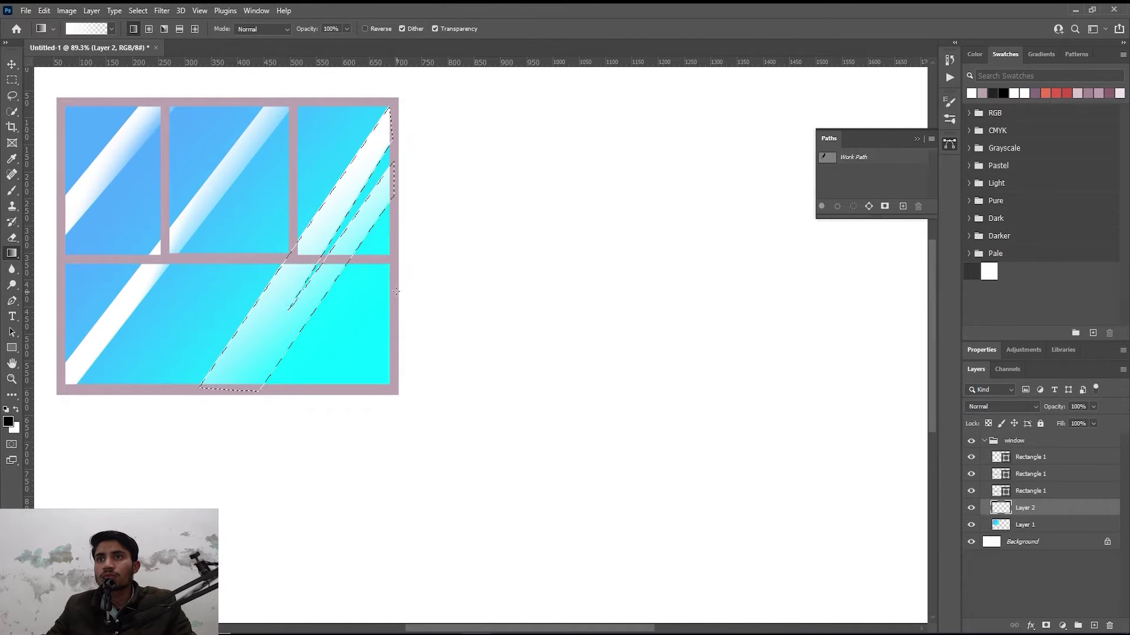
key("ctrl+d")
key("v")
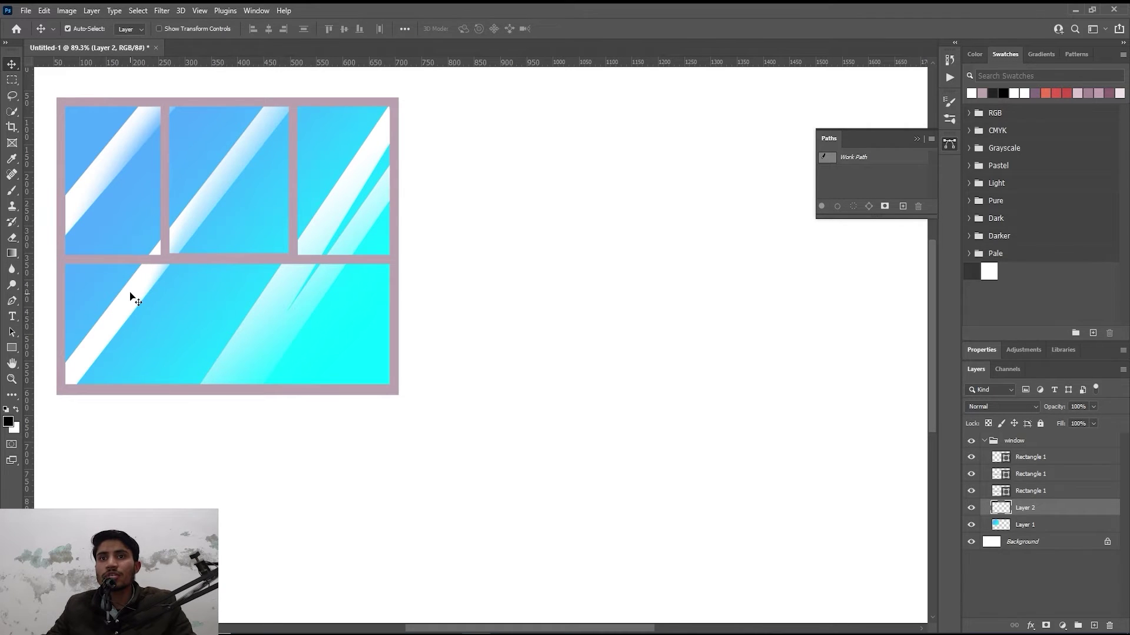
Step: Set the reflection layer's (Layer 2) blend mode to Soft Light
left_click(1030, 411)
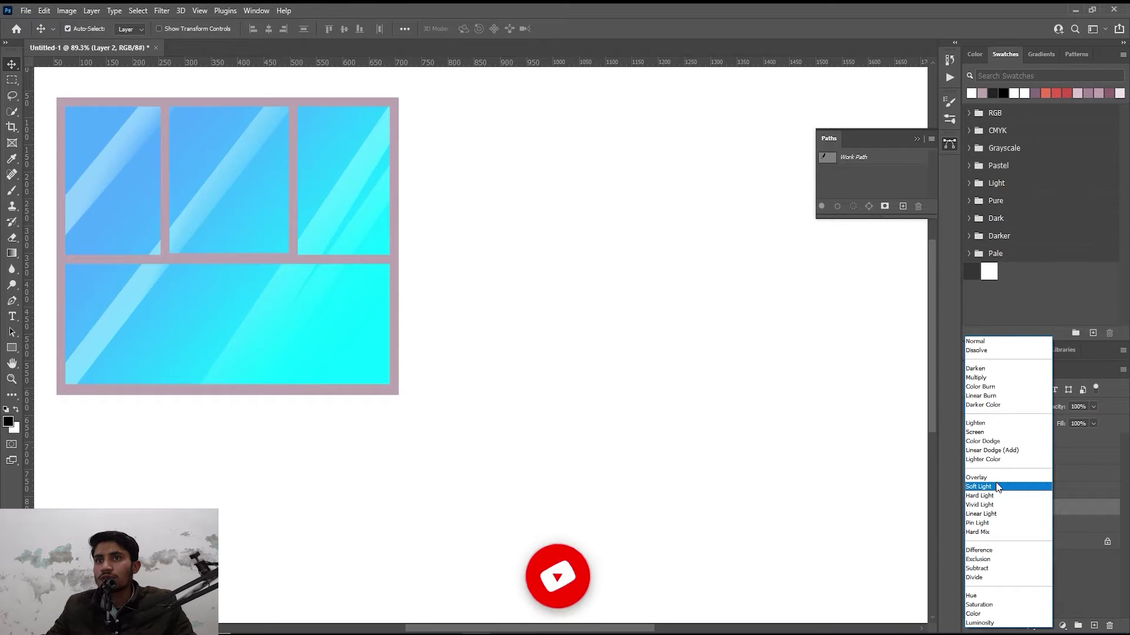
left_click(996, 487)
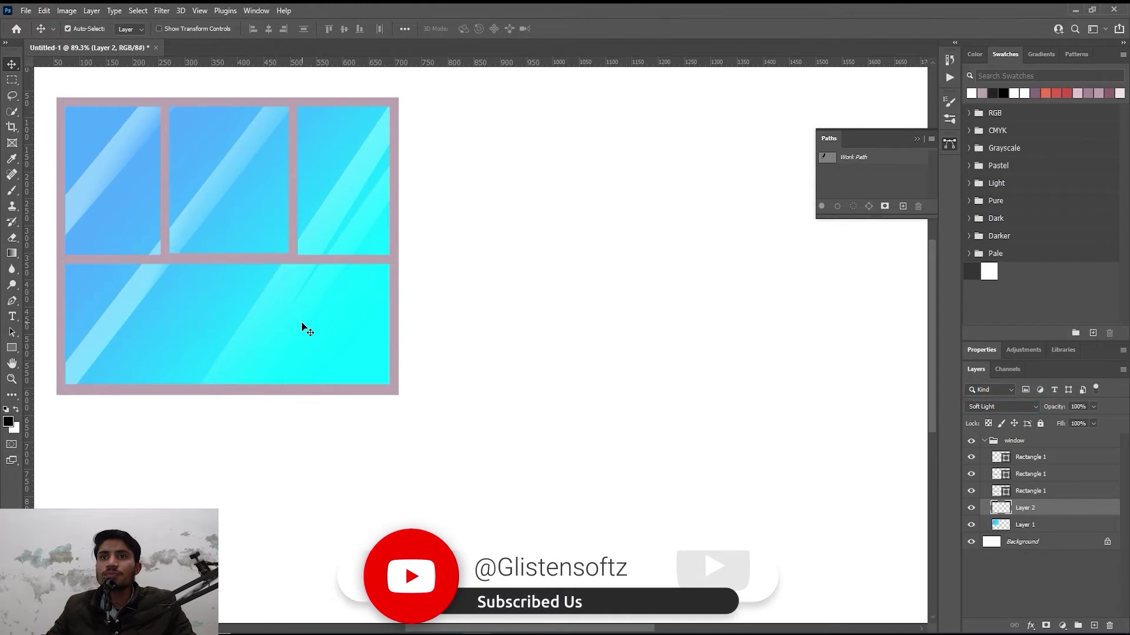
left_click(1028, 407)
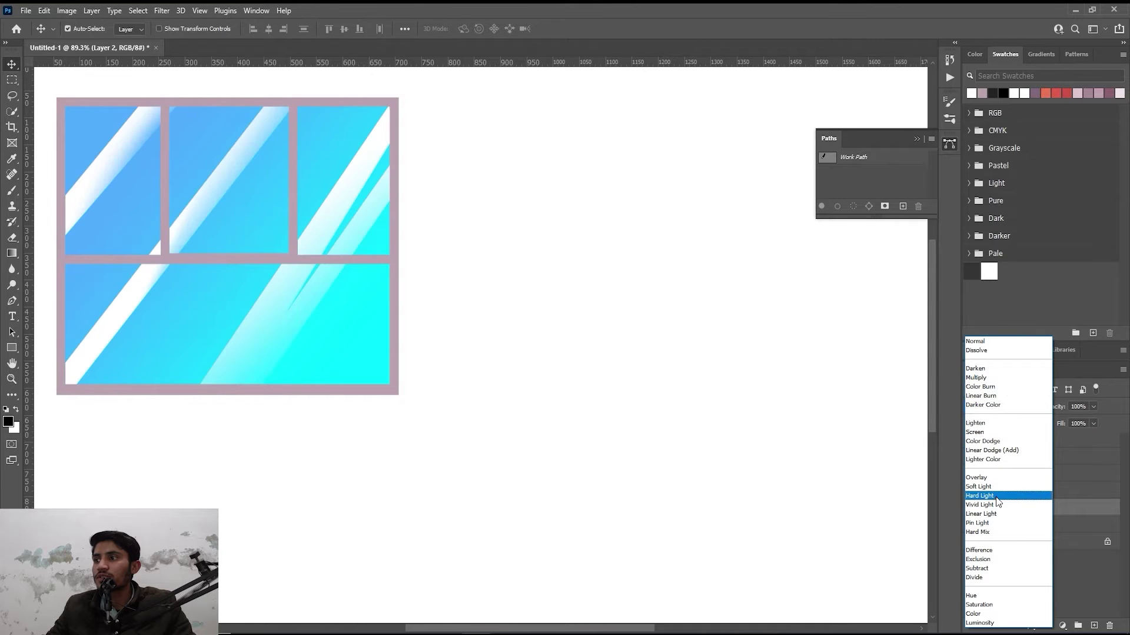
left_click(996, 487)
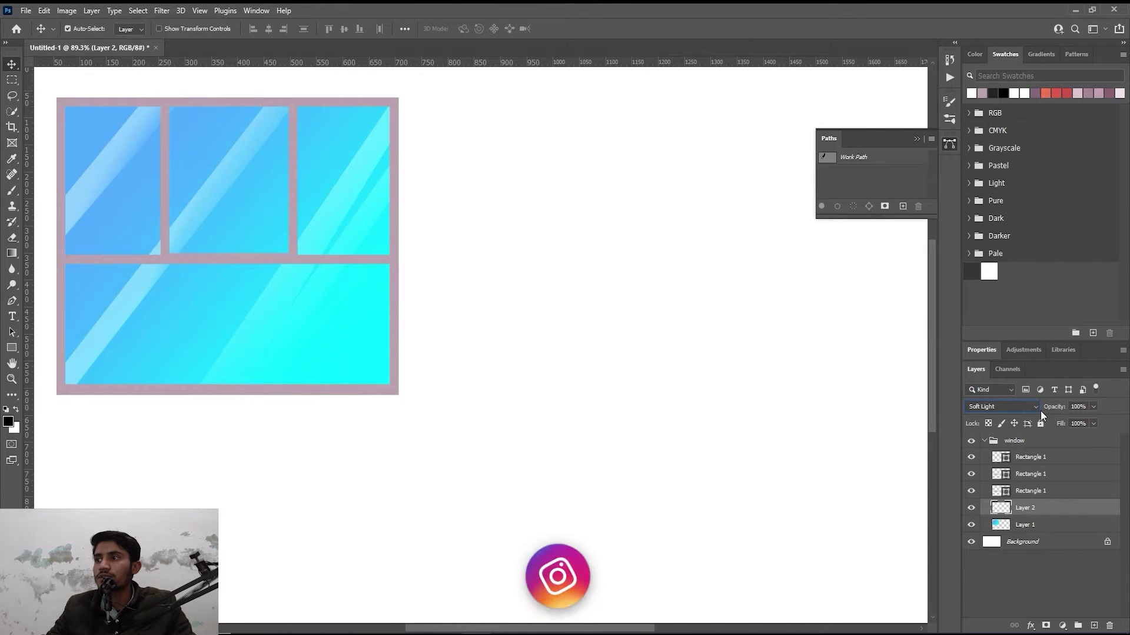
Step: Add Layer 3 beneath Layer 1 and fill a rectangle around the whole window with black
left_click(369, 347)
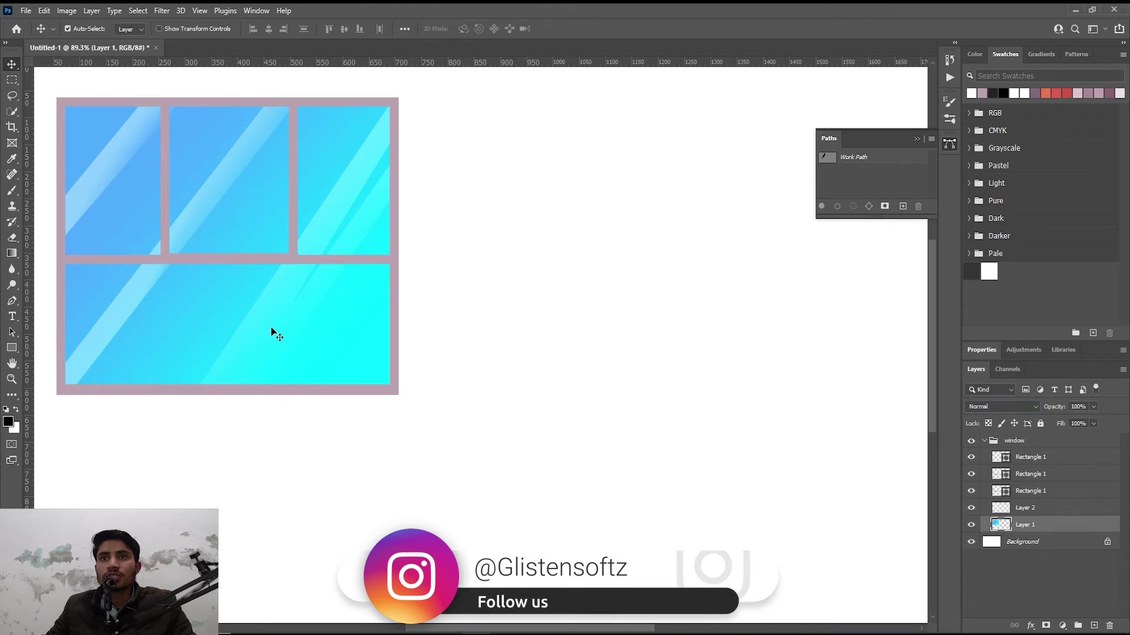
scroll(214, 312, "down", 3)
scroll(221, 311, "up", 1)
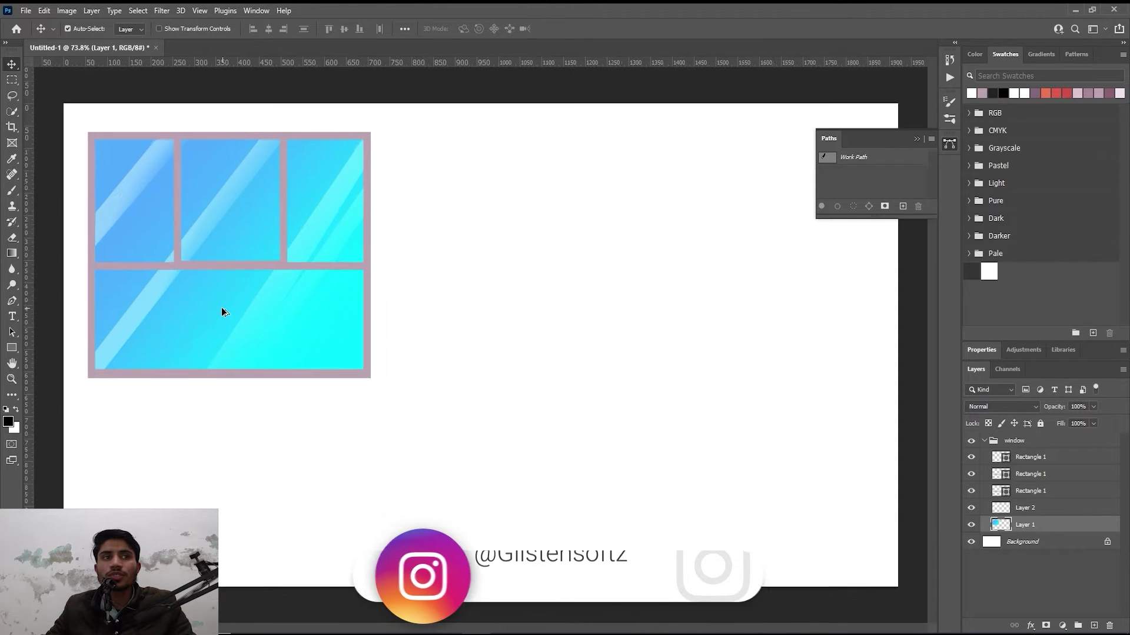
scroll(318, 353, "up", 1)
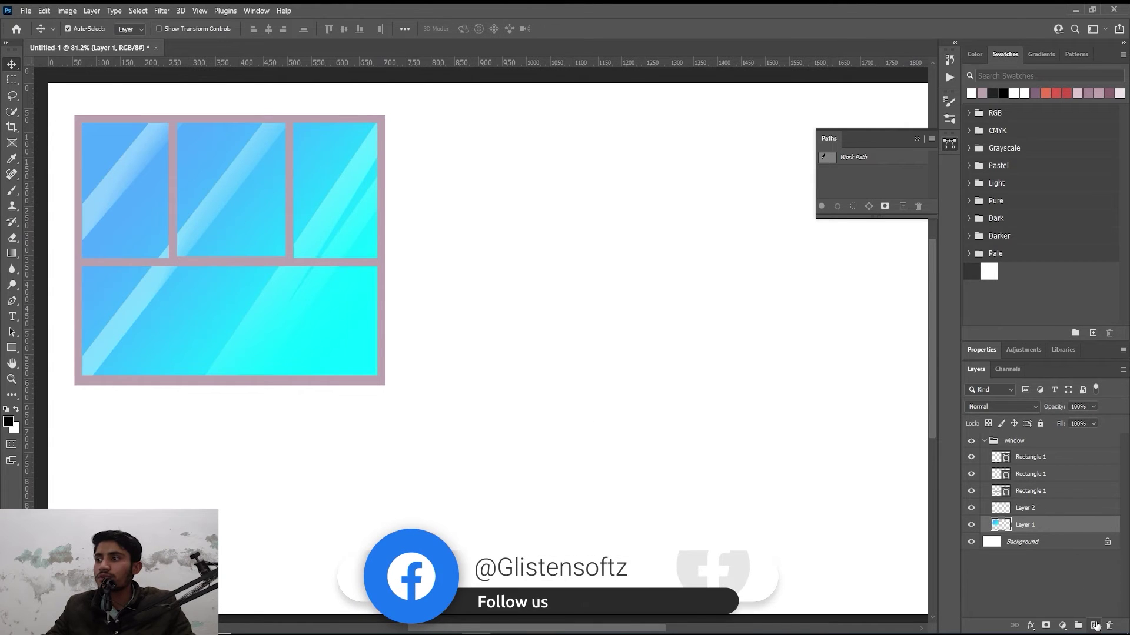
left_click(1095, 625)
left_click_drag(1026, 526, 1026, 550)
key("m")
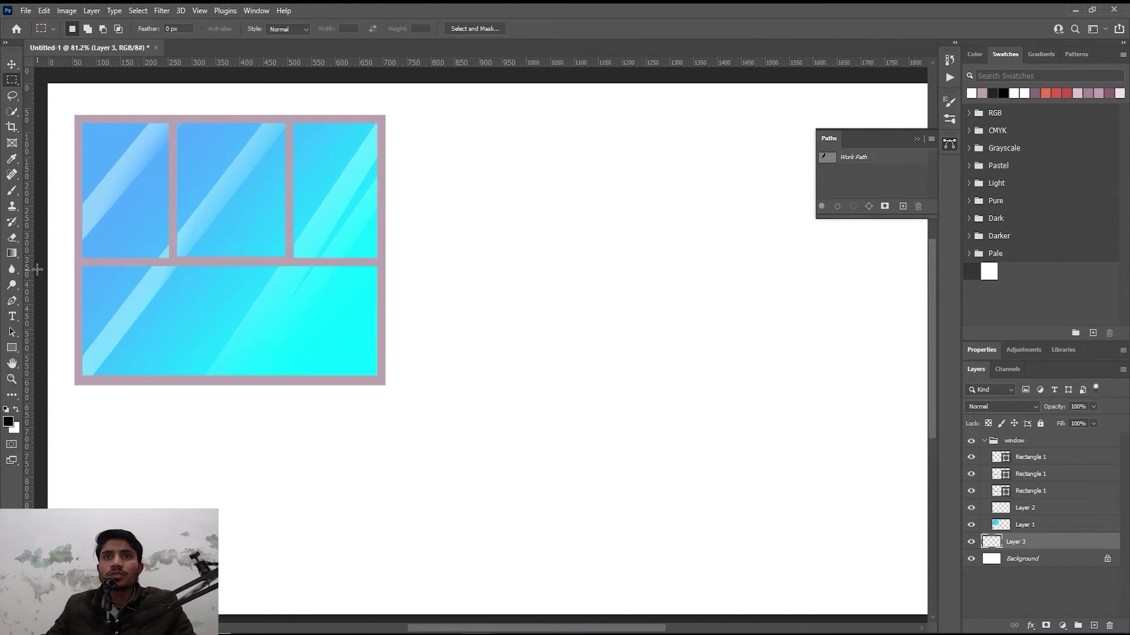
left_click_drag(77, 117, 383, 381)
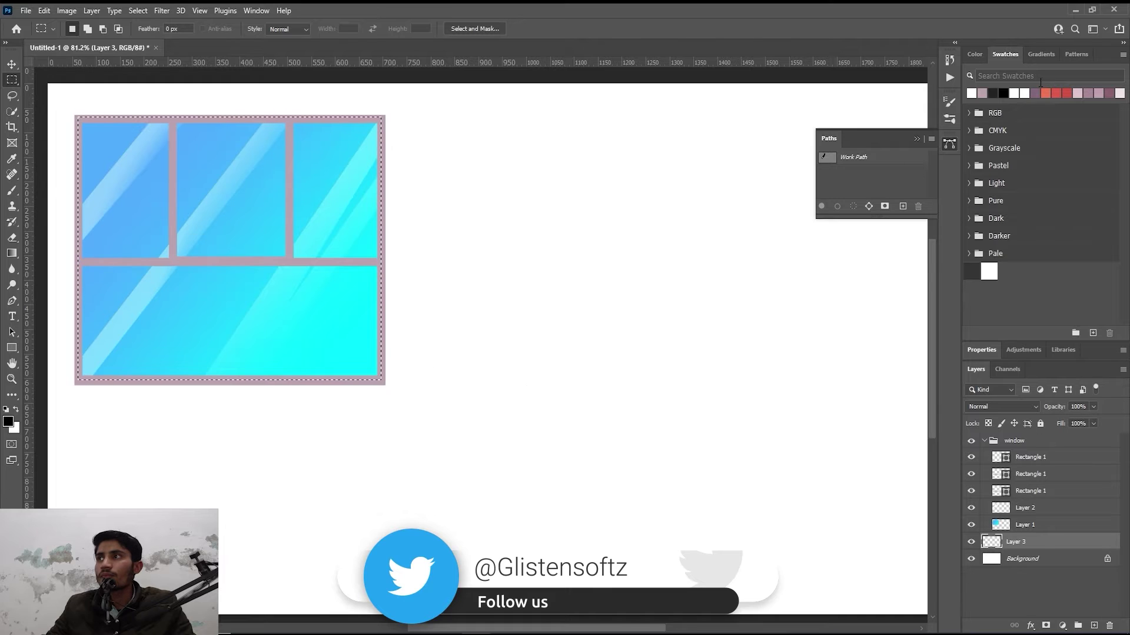
left_click(975, 54)
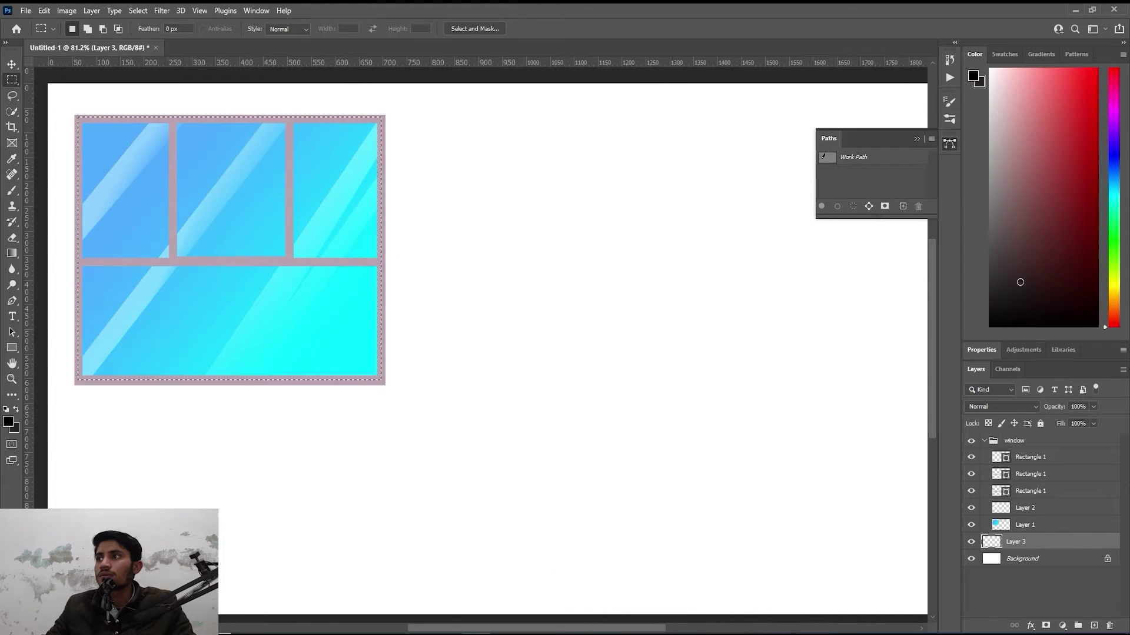
key("alt+BackSpace")
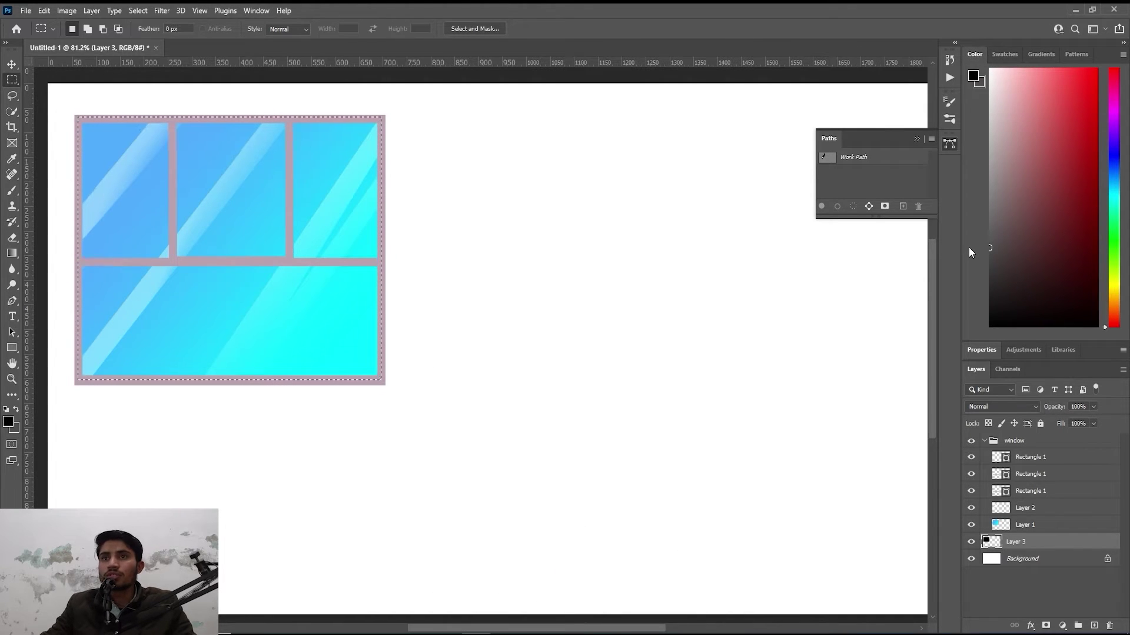
key("ctrl+d")
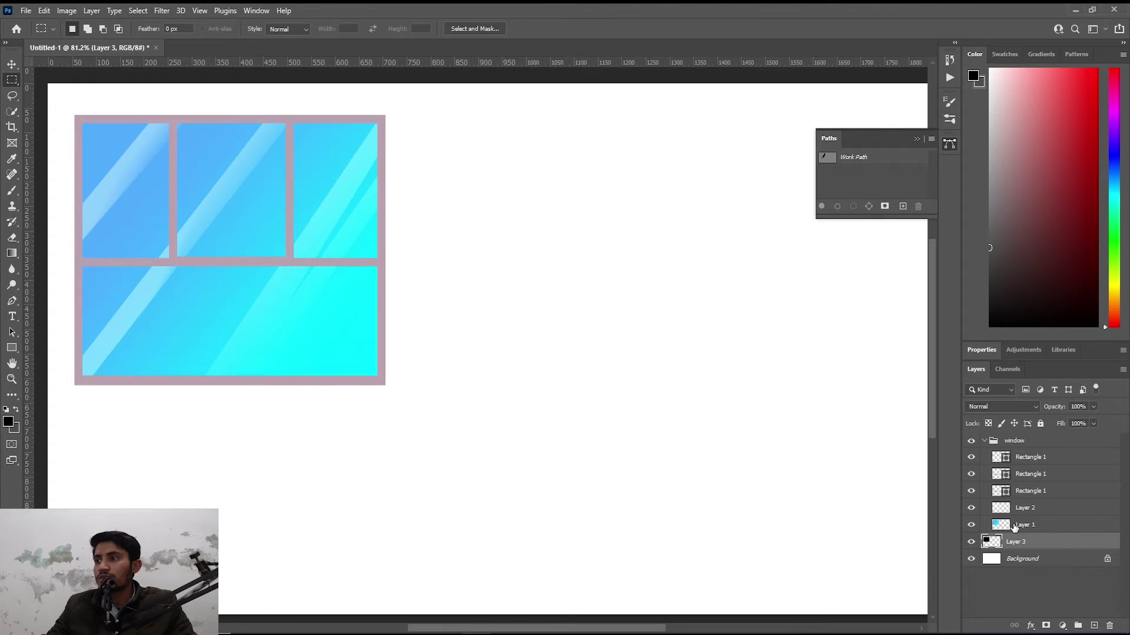
Step: Lower the blue glass layer's (Layer 1) opacity to 73%
left_click(1013, 524)
left_click(1093, 406)
mouse_move(1094, 420)
left_mouse_down()
mouse_move(1069, 425)
mouse_move(1078, 426)
left_mouse_up()
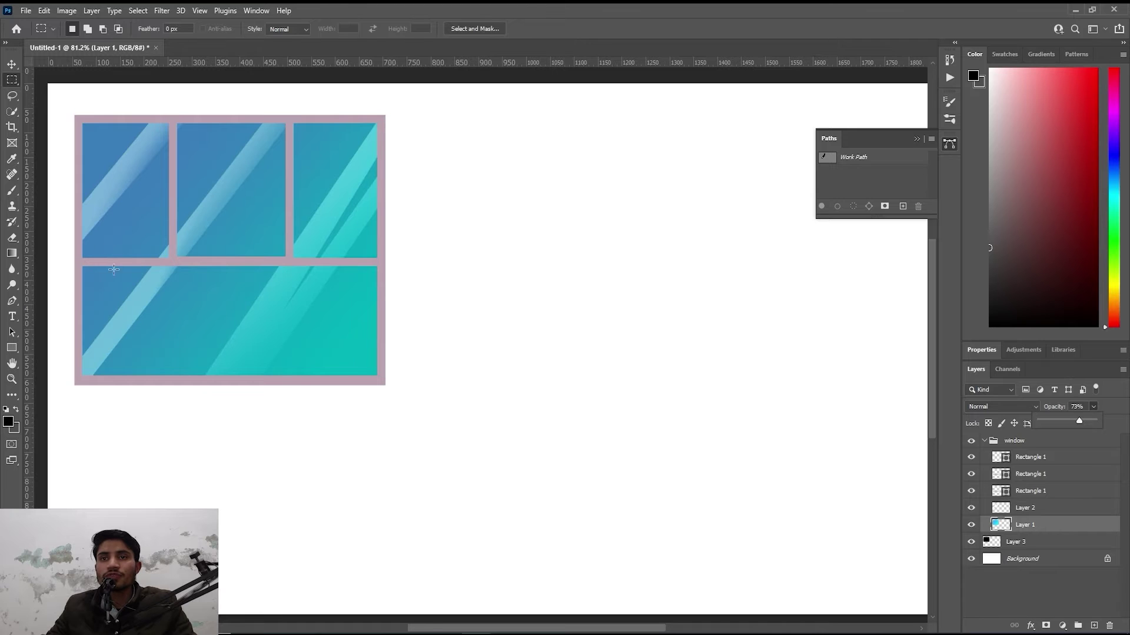
left_click(1009, 544)
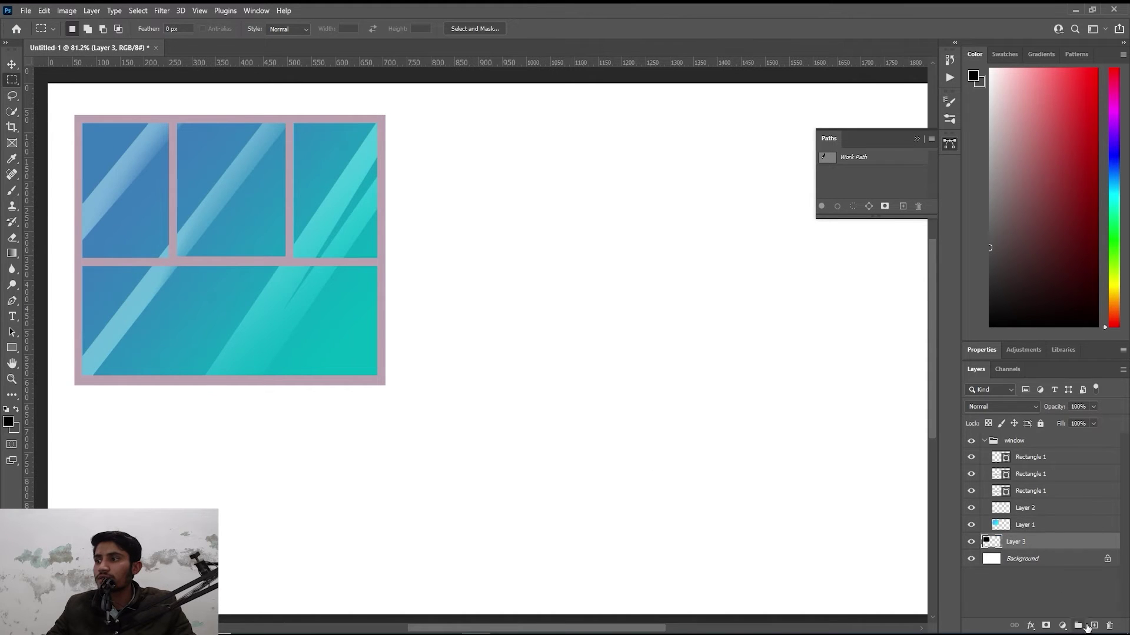
Step: On a new layer, fill a tall dark rectangle at the window's lower left
left_click(1093, 625)
left_click_drag(108, 235, 167, 379)
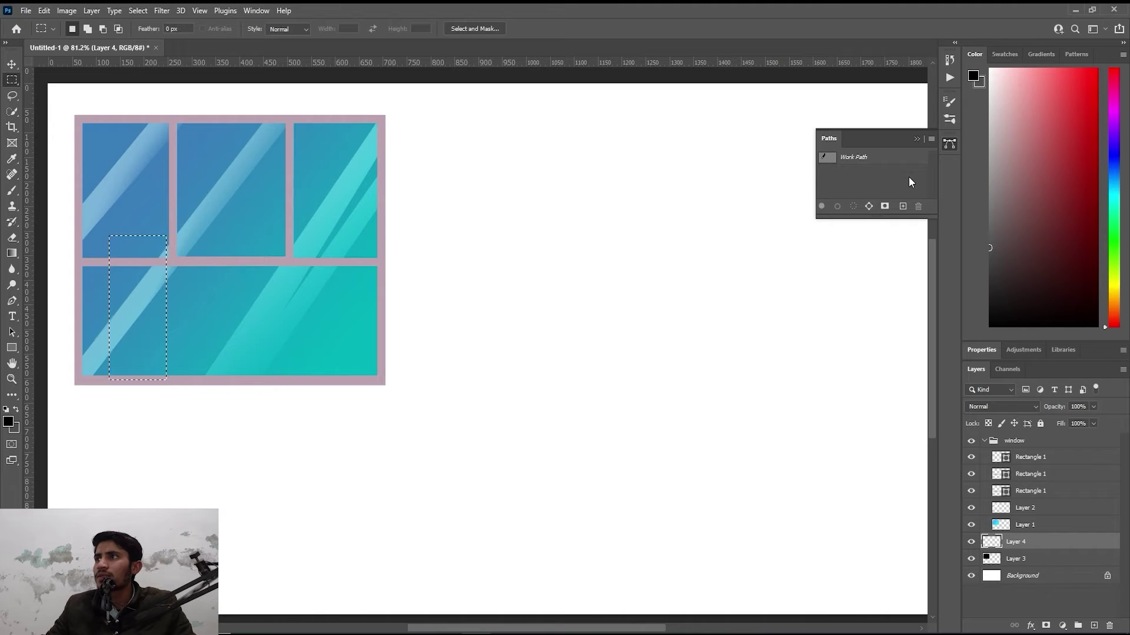
left_click(1006, 53)
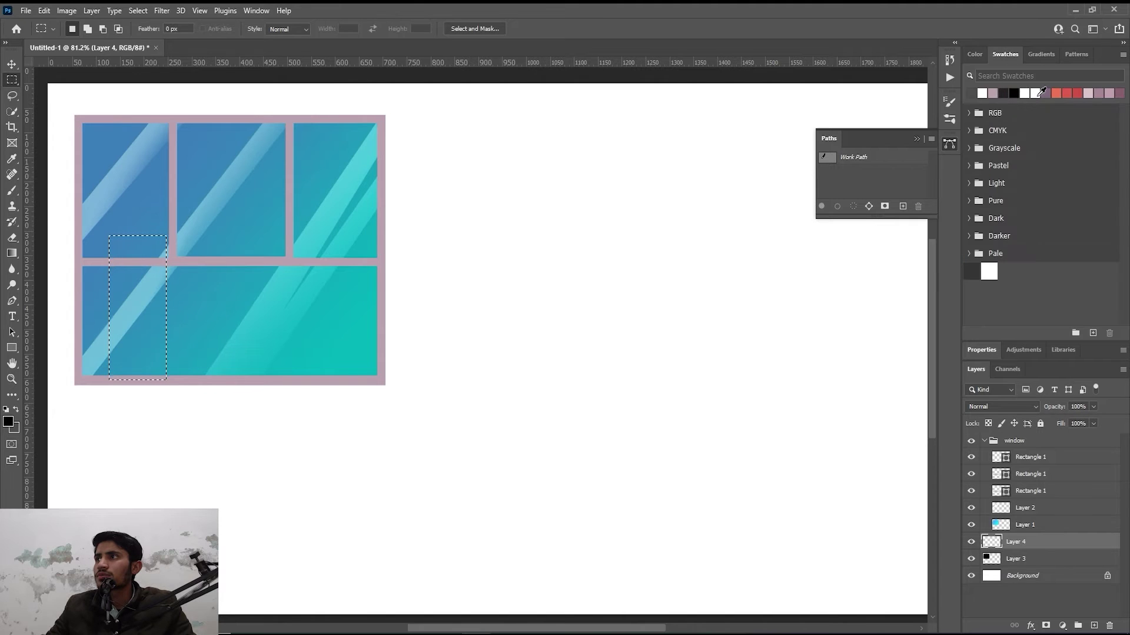
key("alt")
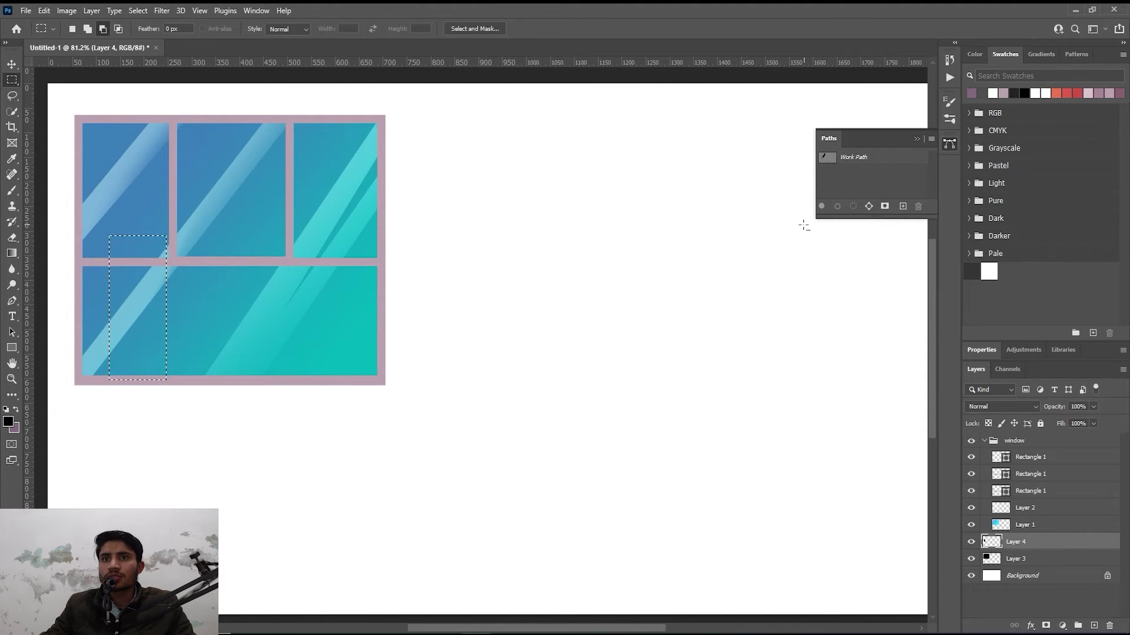
left_click(143, 293)
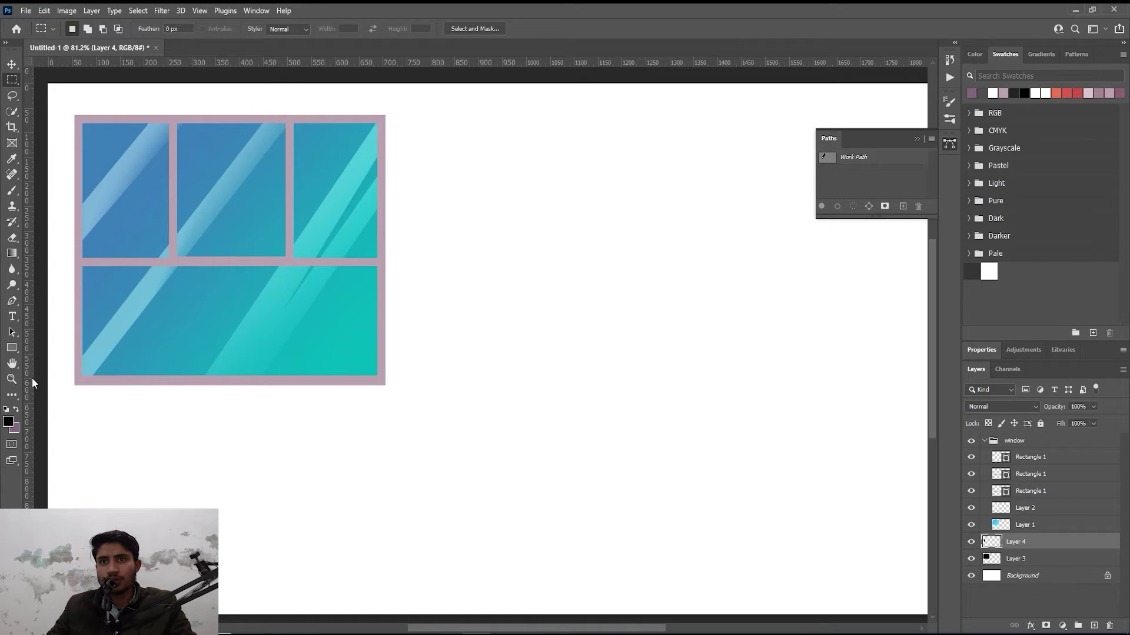
Step: Hide the black backing layer, Layer 3
left_click(1008, 527)
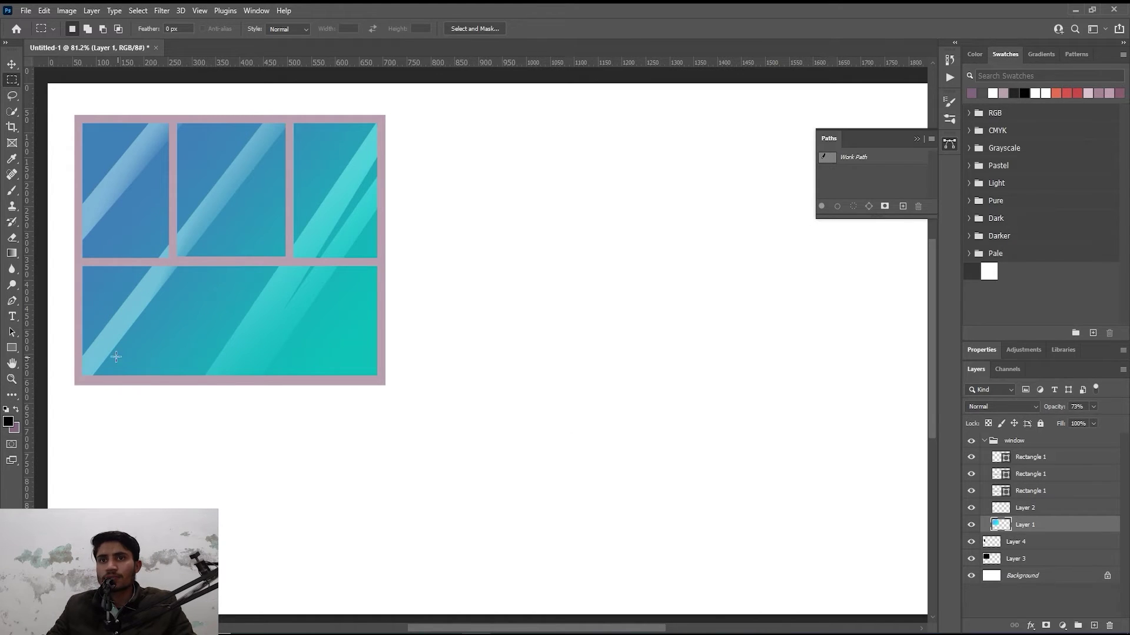
left_click(992, 545)
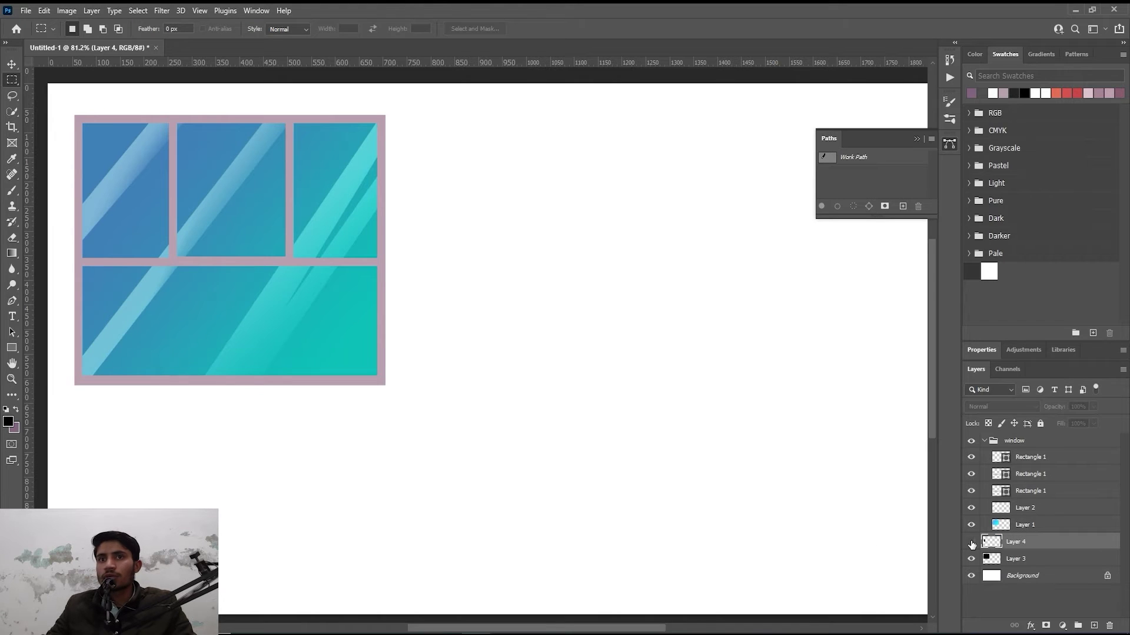
left_click(971, 559)
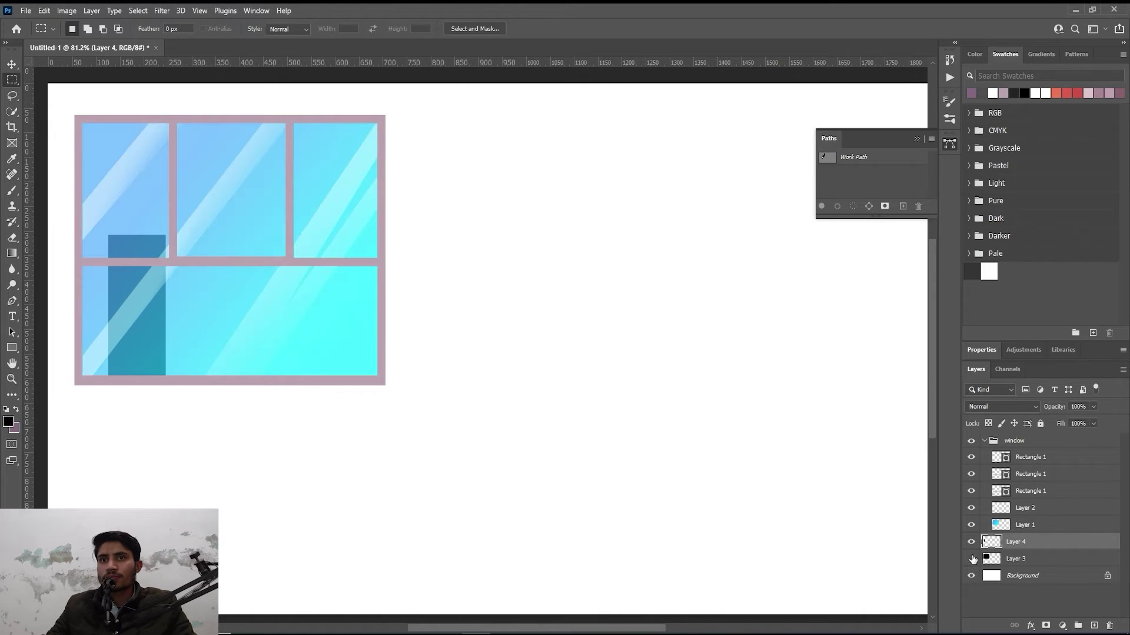
left_click(972, 559)
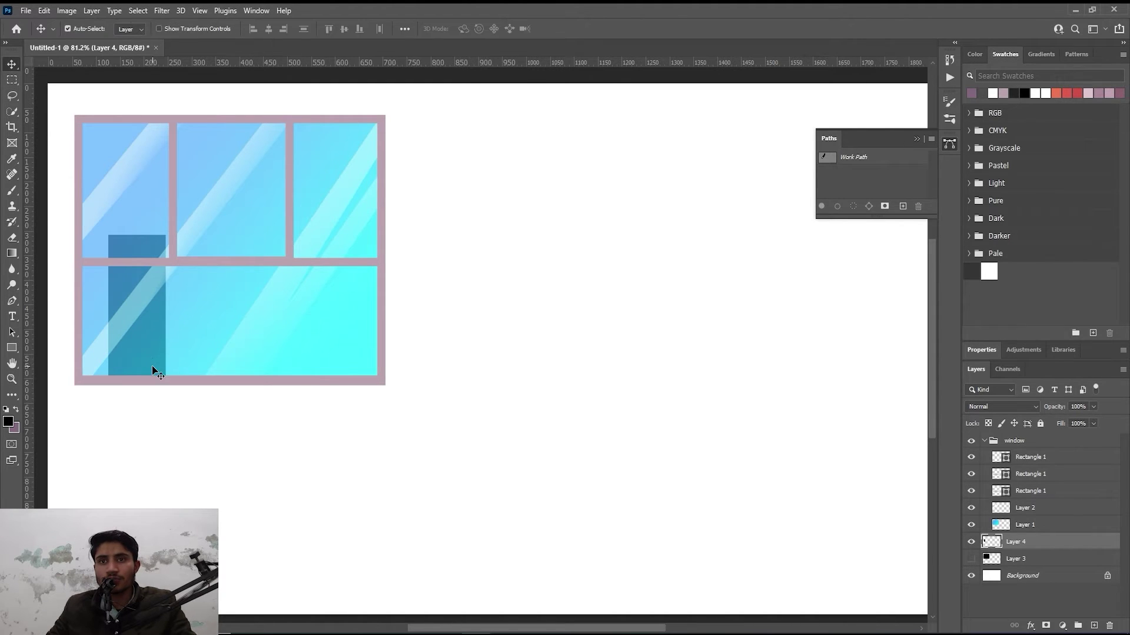
Step: Duplicate the building block, slide the copy right and shorten it to about two-thirds height
key("v")
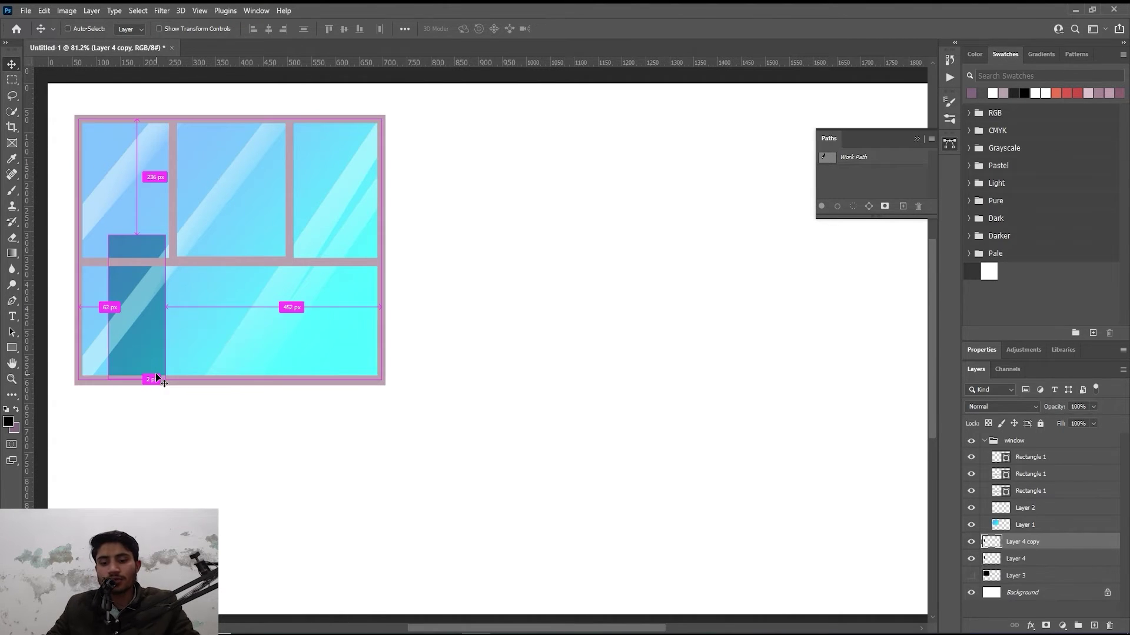
key("ctrl+j")
key("ctrl+t")
left_click_drag(142, 335, 199, 343)
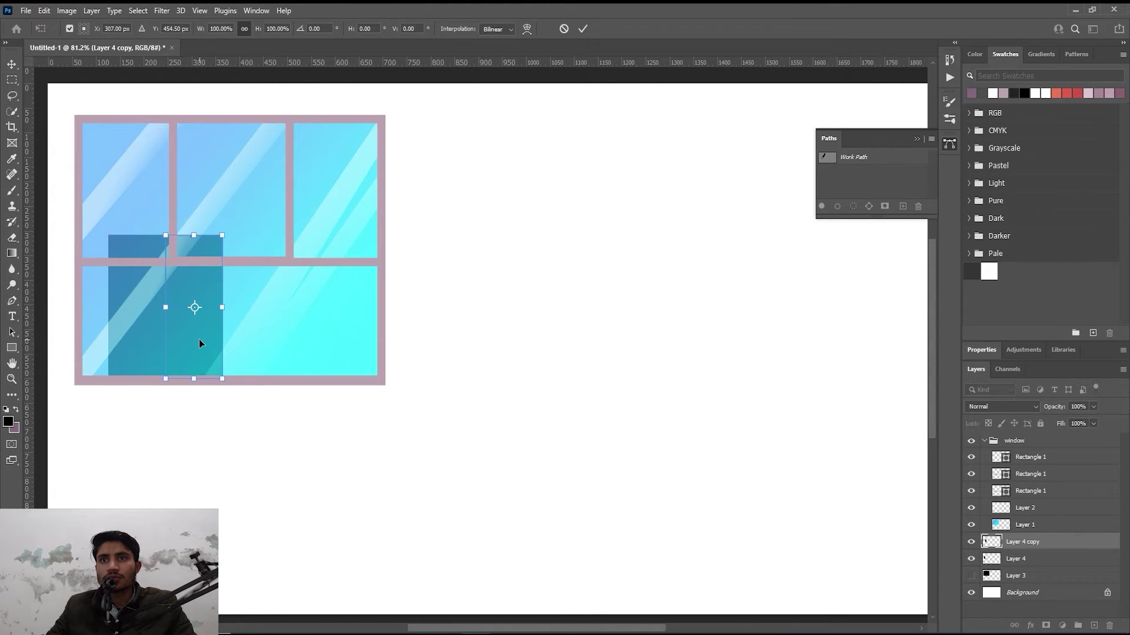
left_click_drag(191, 243, 191, 287)
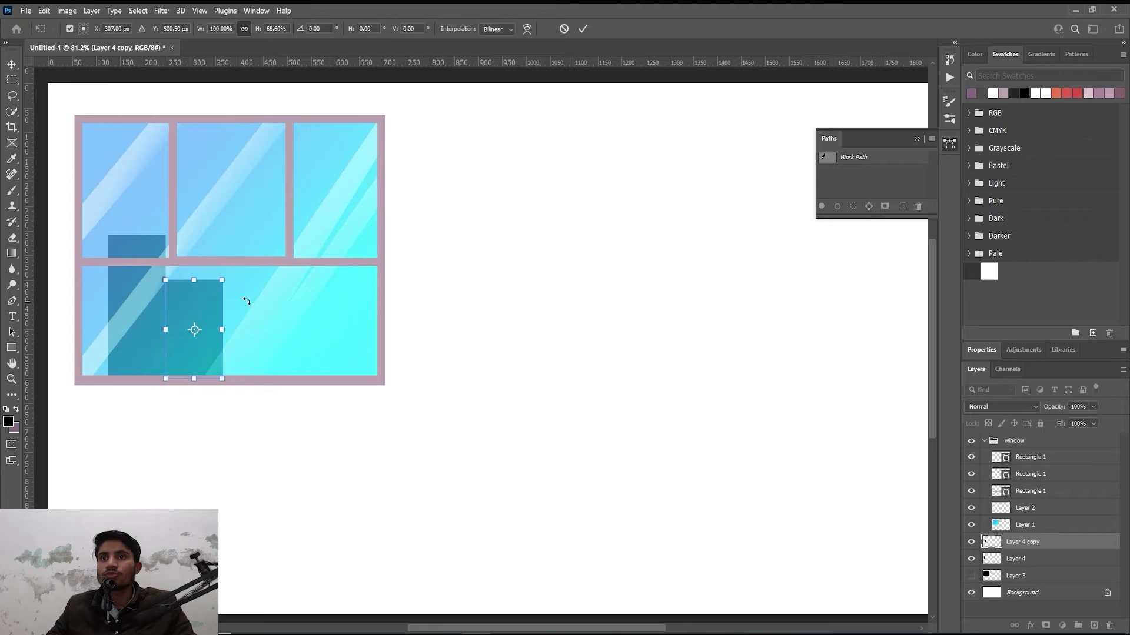
left_click(583, 28)
left_click_drag(192, 317, 227, 328)
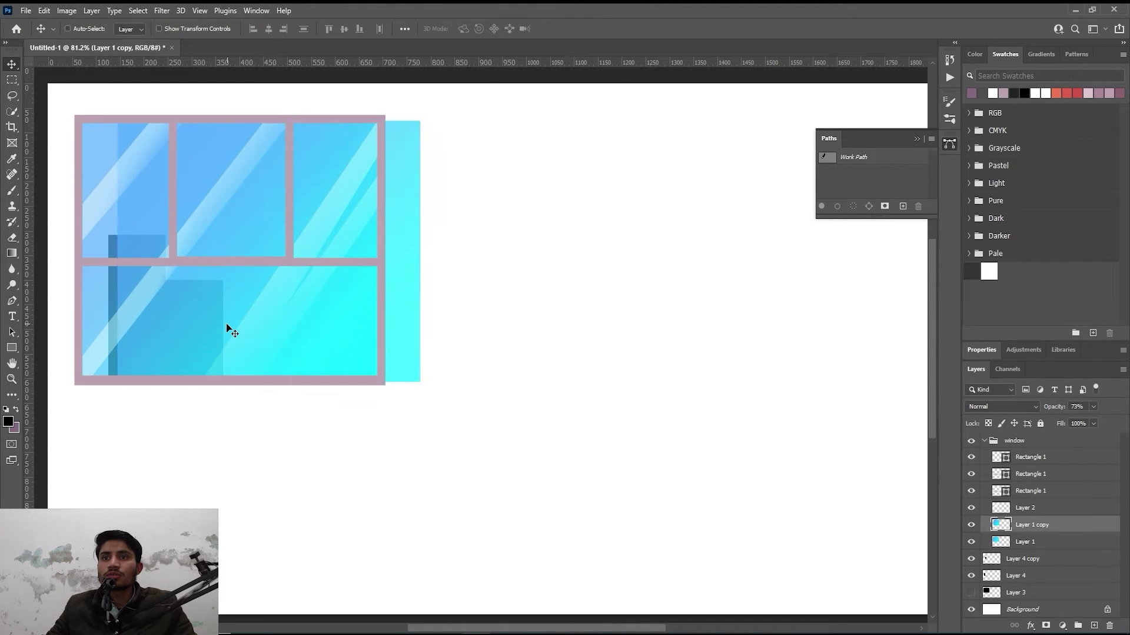
key("ctrl+z")
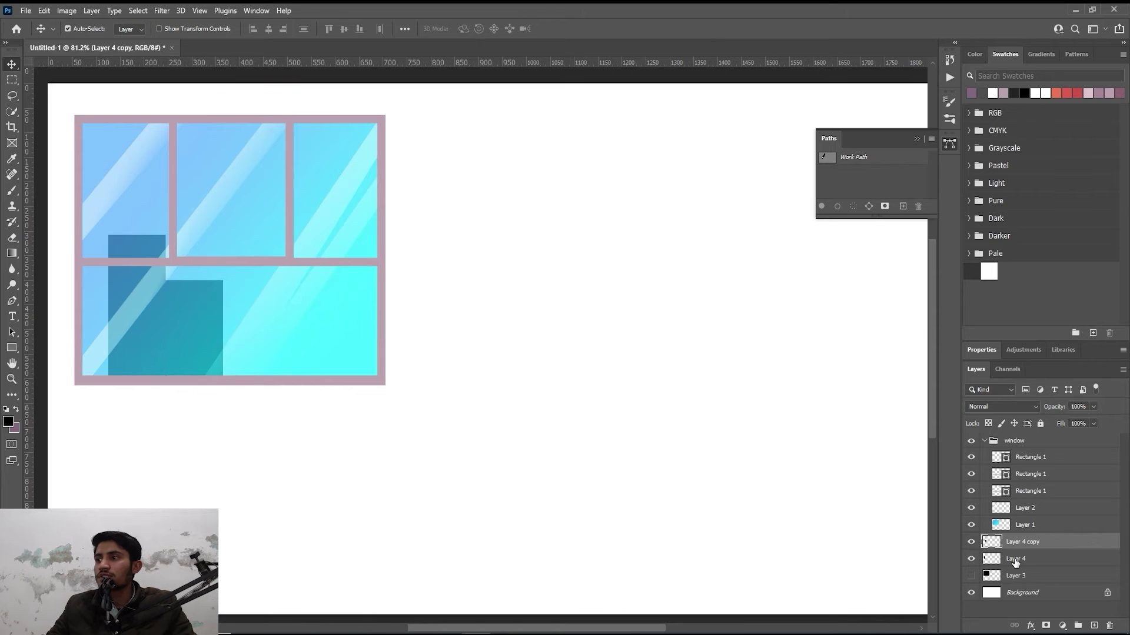
Step: Duplicate both blocks, move the pair to the window's right side and stretch them taller
left_click(1014, 558)
left_click(1013, 542, "shift")
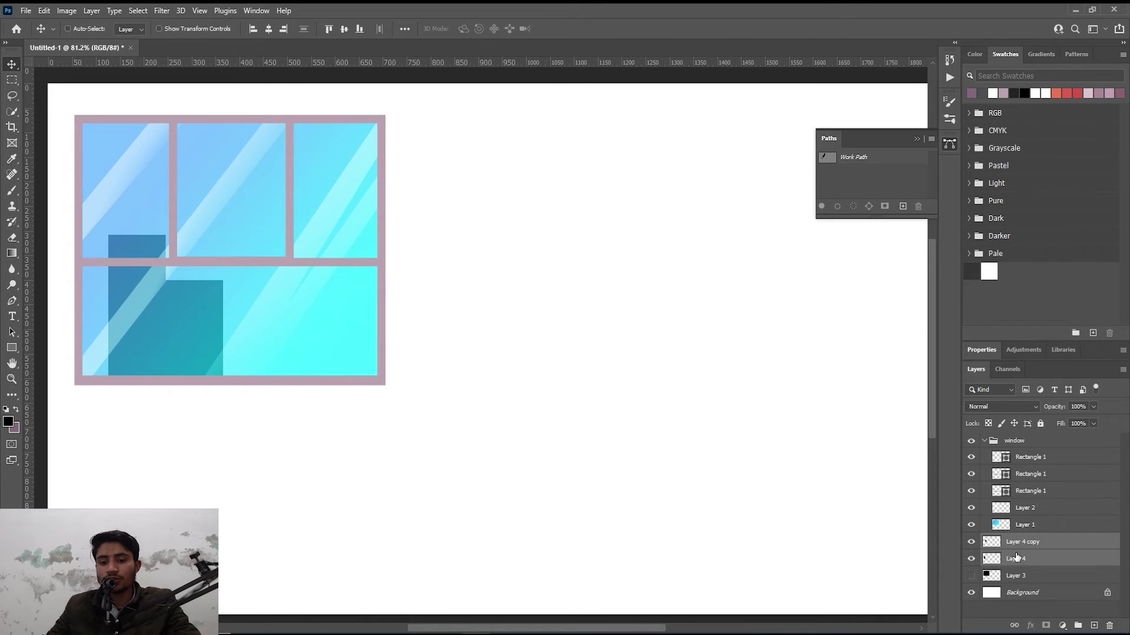
key("ctrl+t")
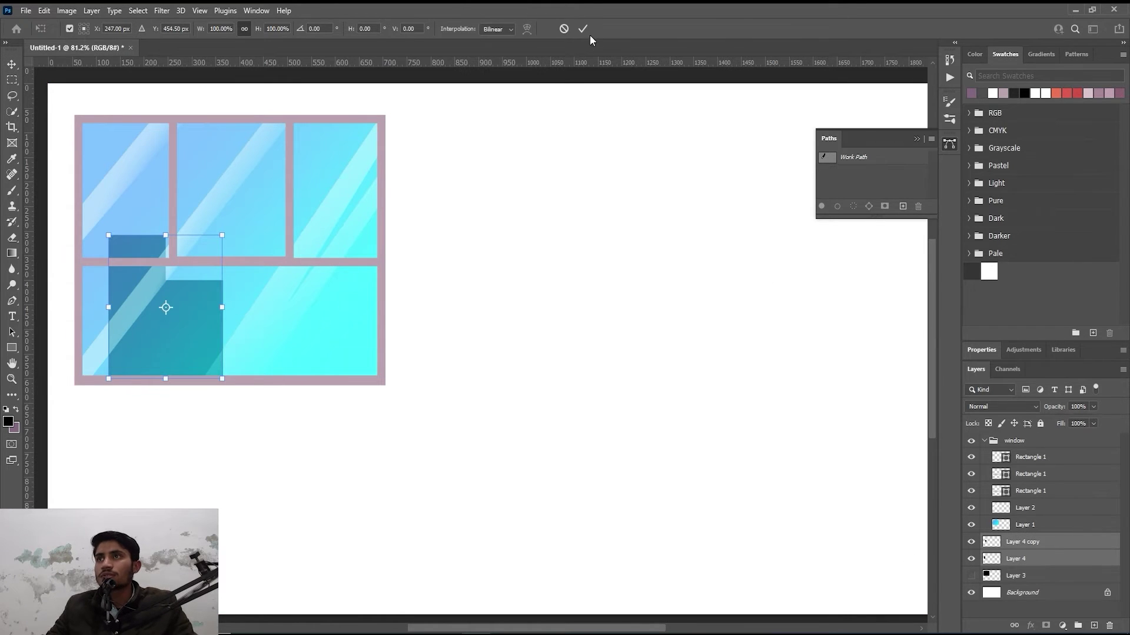
left_click(566, 28)
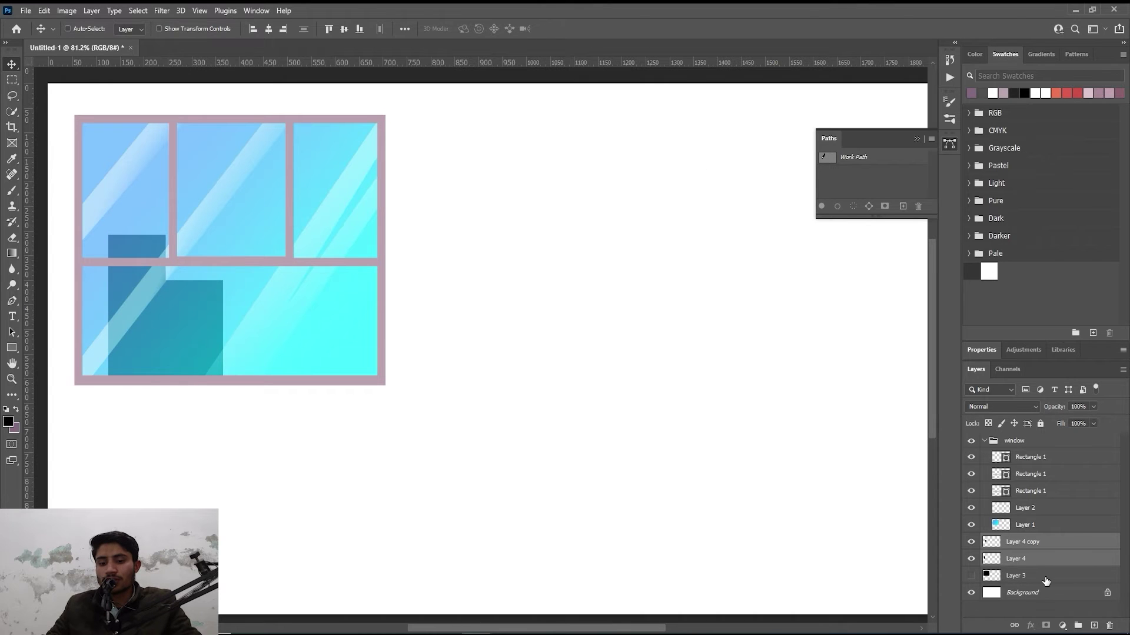
key("ctrl+j")
key("ctrl+t")
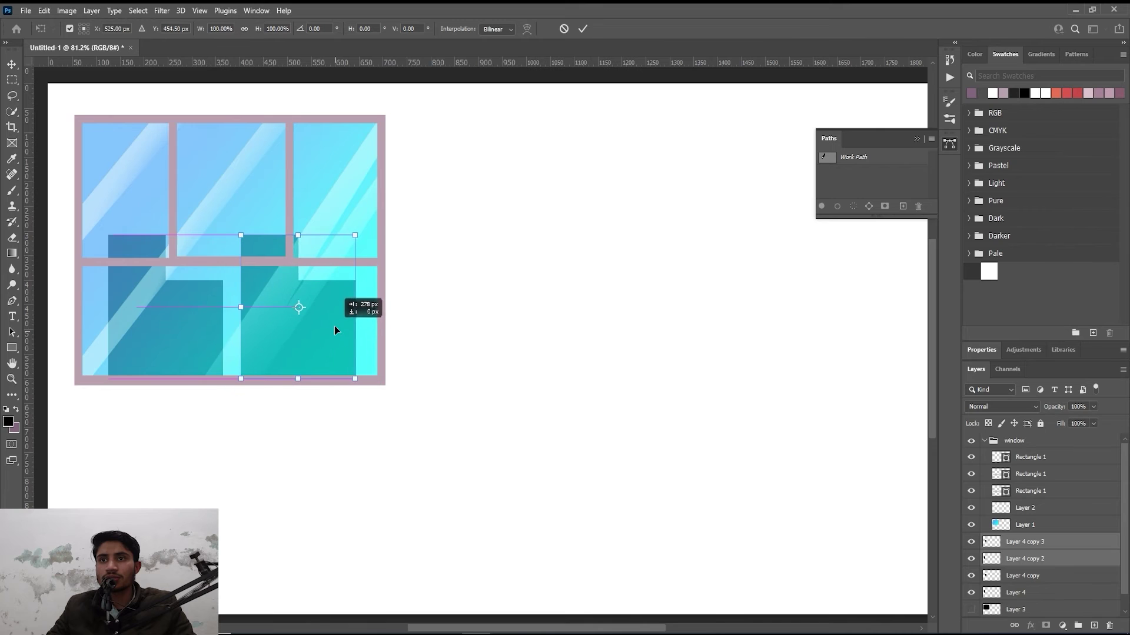
left_click_drag(229, 325, 333, 322)
left_click_drag(299, 235, 298, 180)
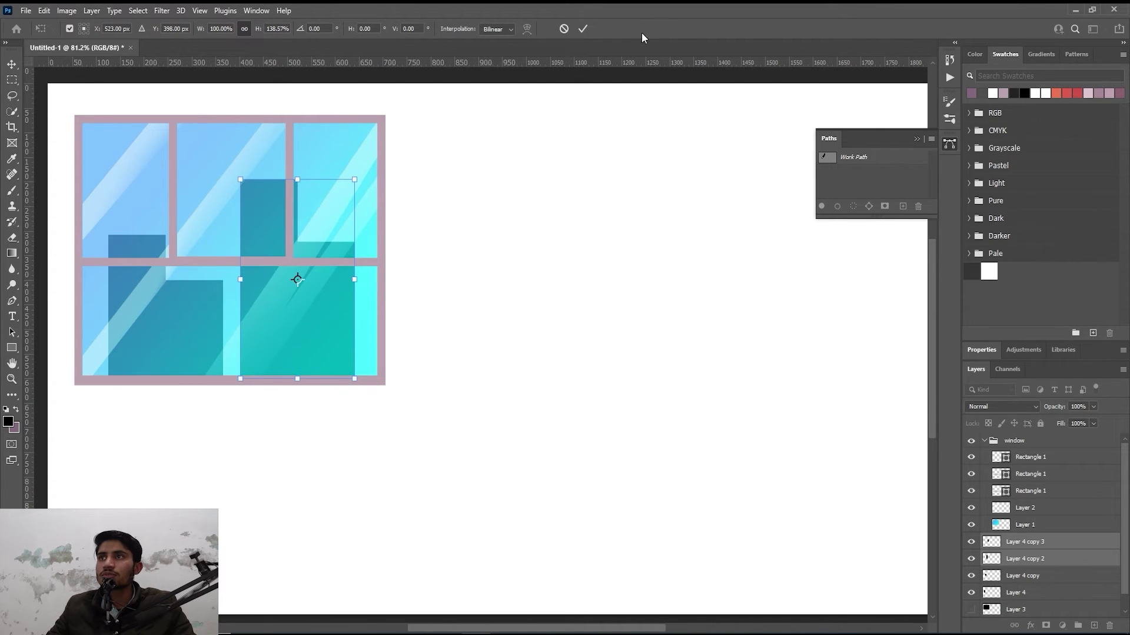
left_click(581, 30)
scroll(366, 337, "down", 2)
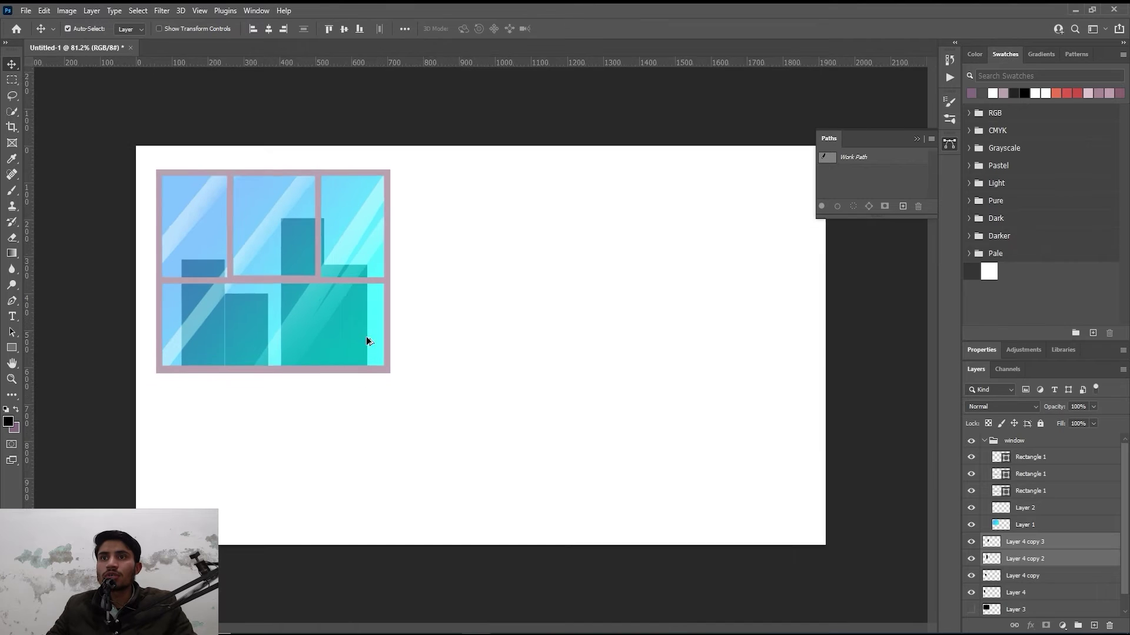
scroll(330, 348, "down", 1)
scroll(315, 348, "up", 1)
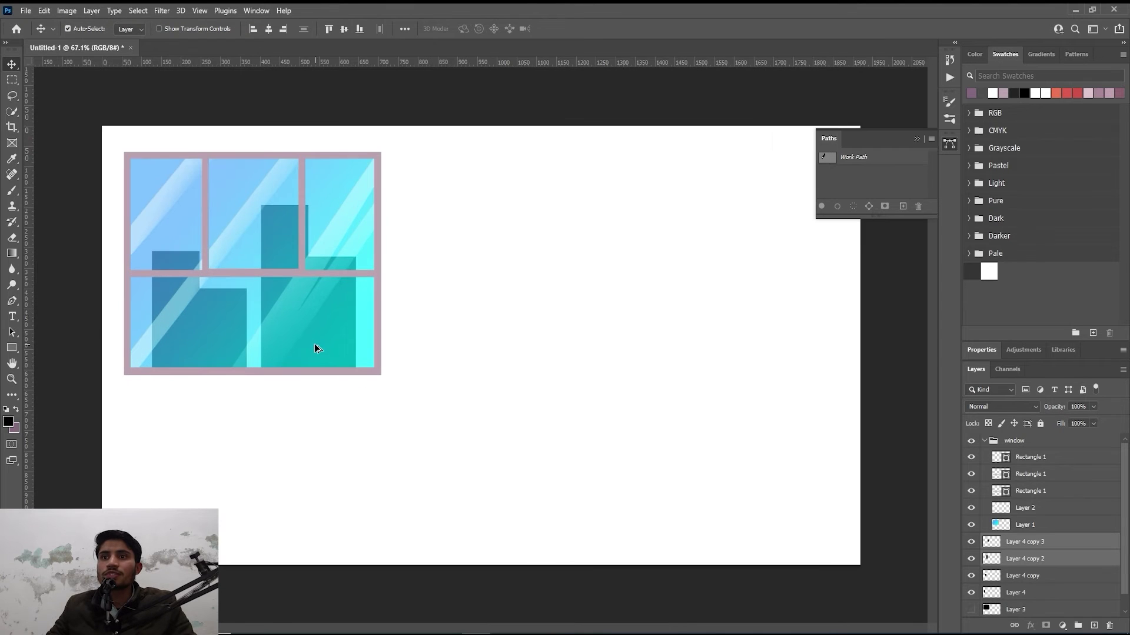
left_click(1027, 592)
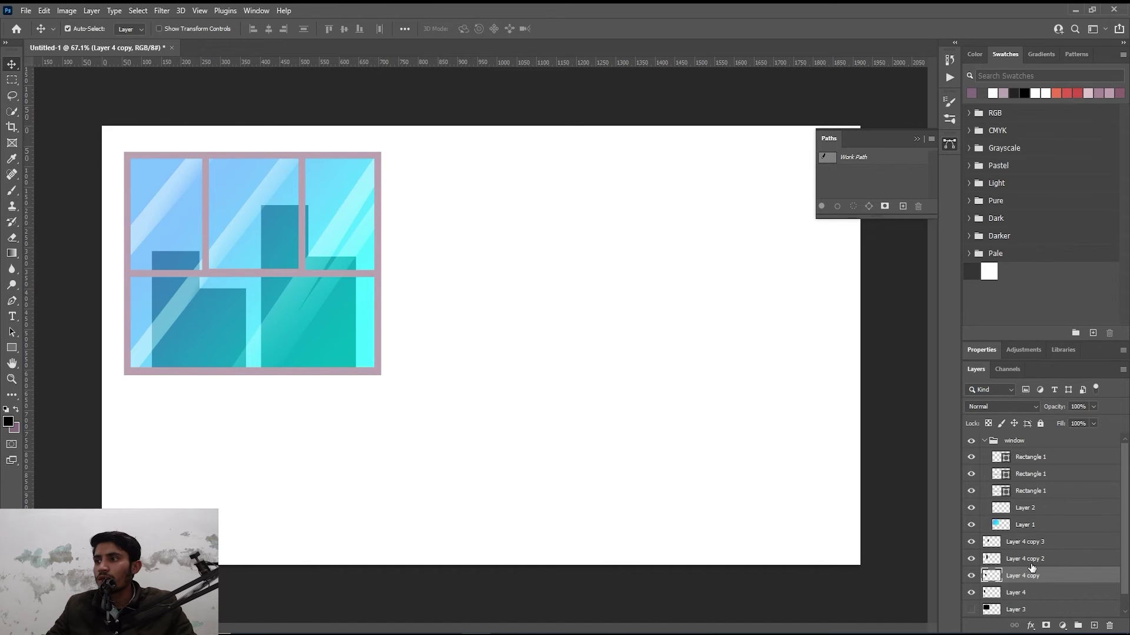
left_click(1003, 560)
left_click(991, 560, "ctrl")
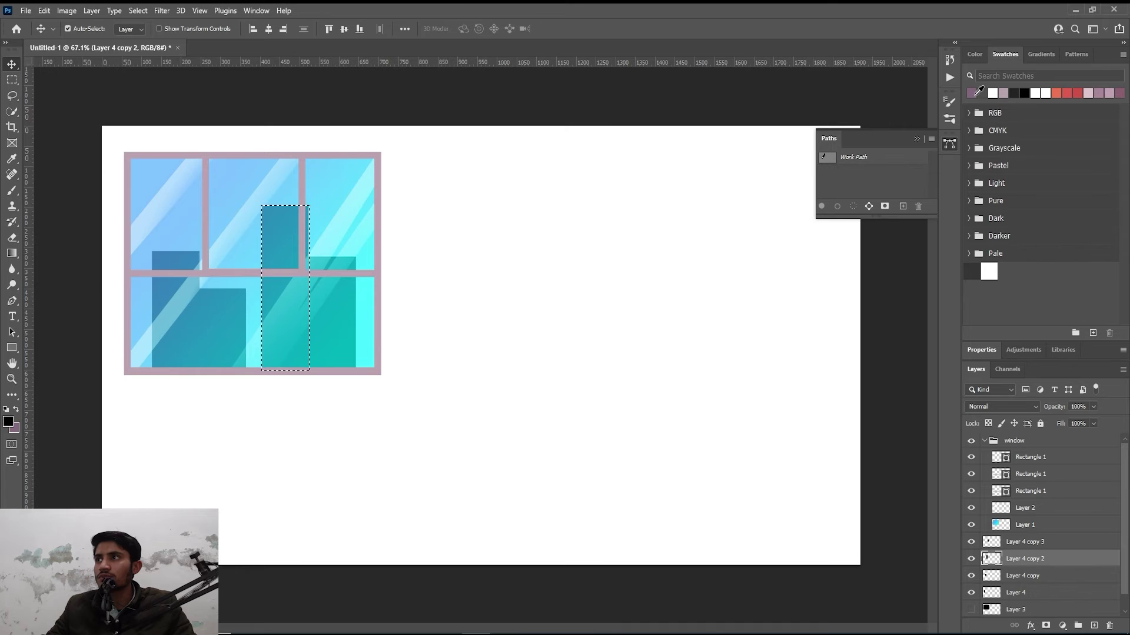
left_click(980, 93, "ctrl")
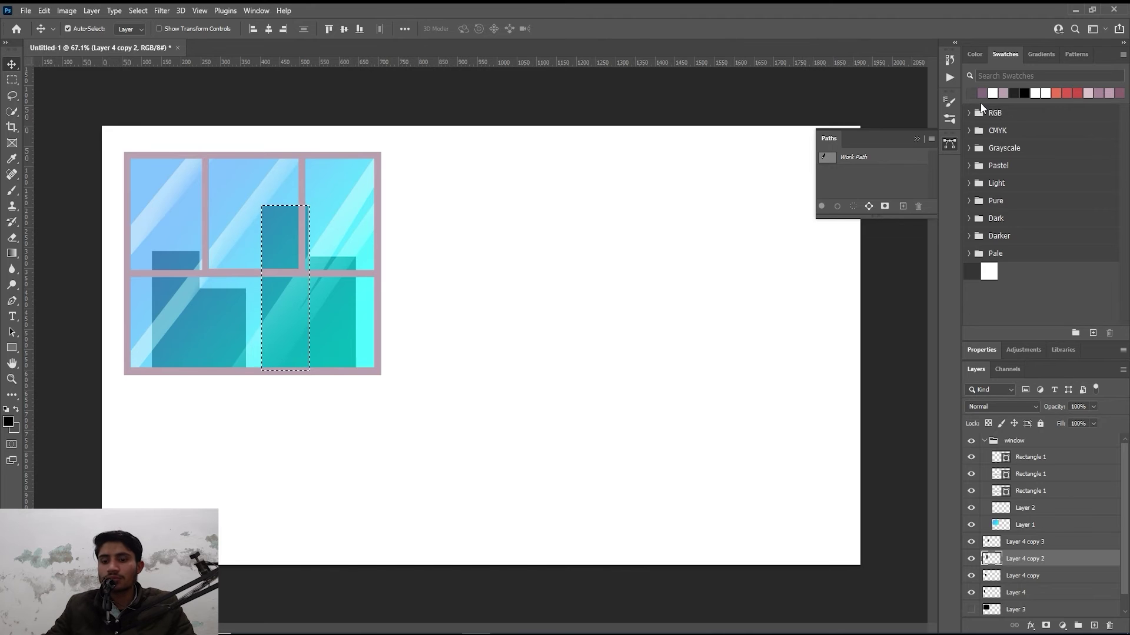
key("ctrl+d")
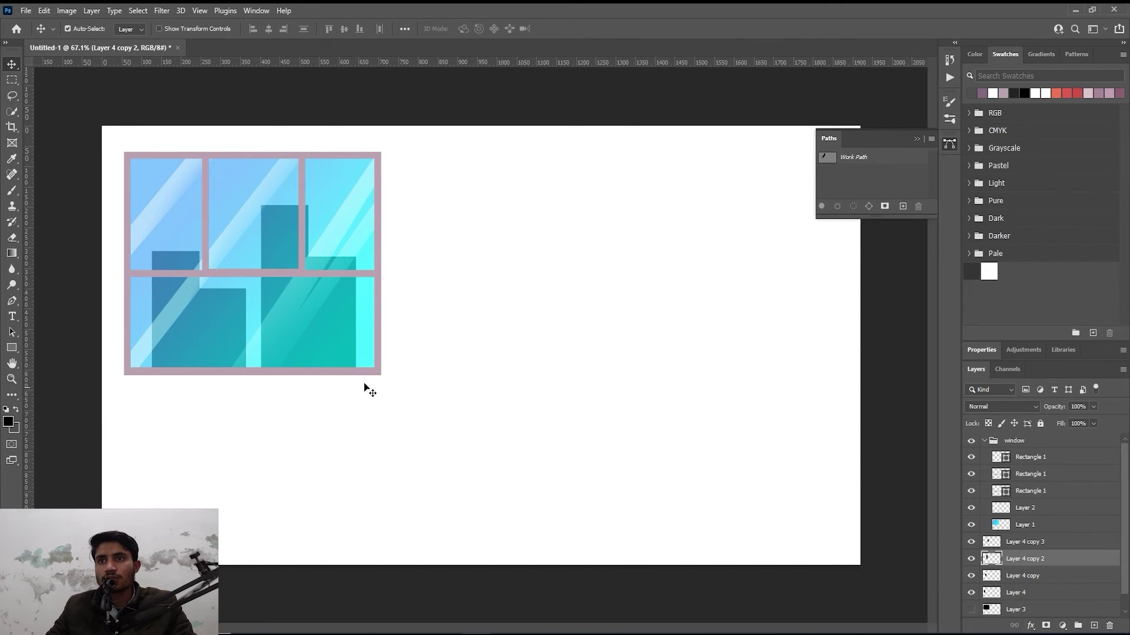
left_click(364, 322)
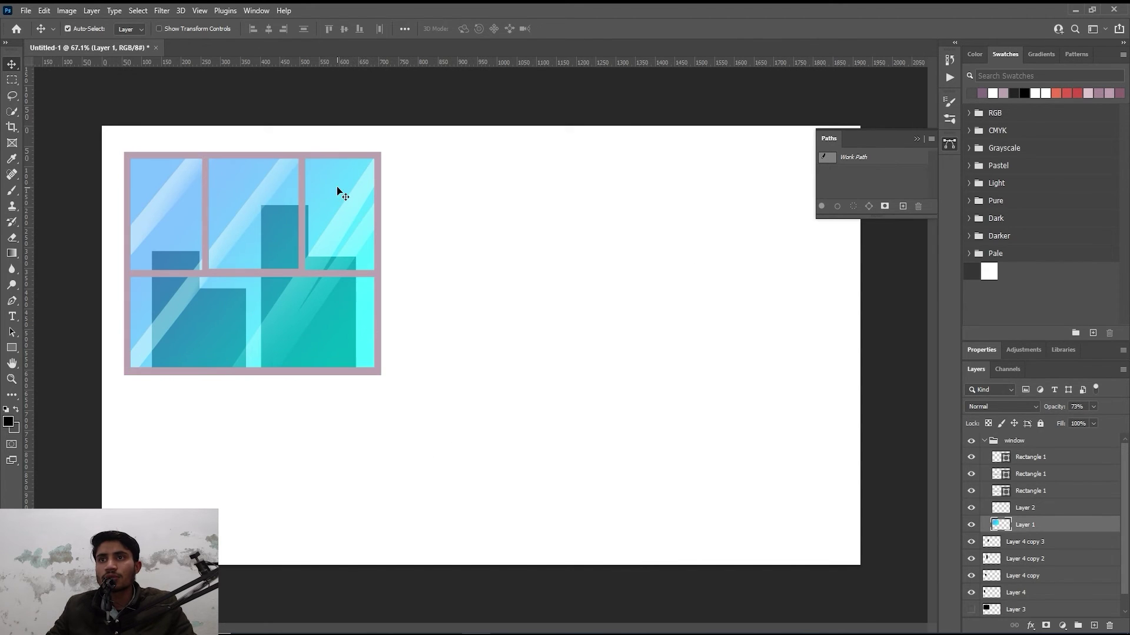
scroll(279, 436, "down", 2)
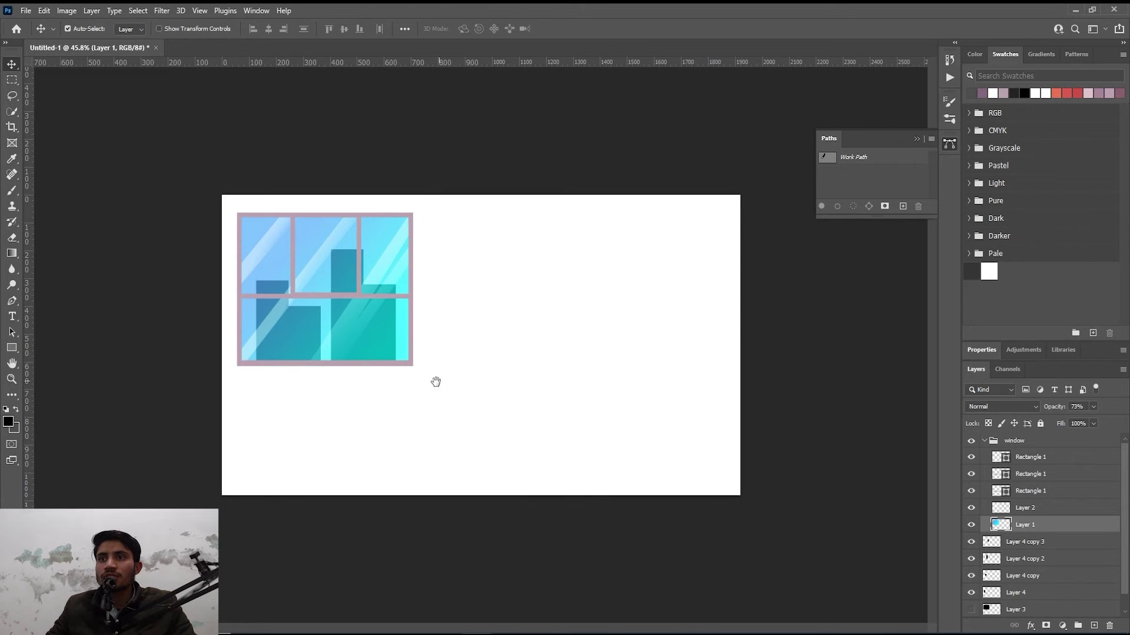
scroll(363, 393, "up", 1)
scroll(363, 392, "down", 1)
scroll(337, 336, "up", 1)
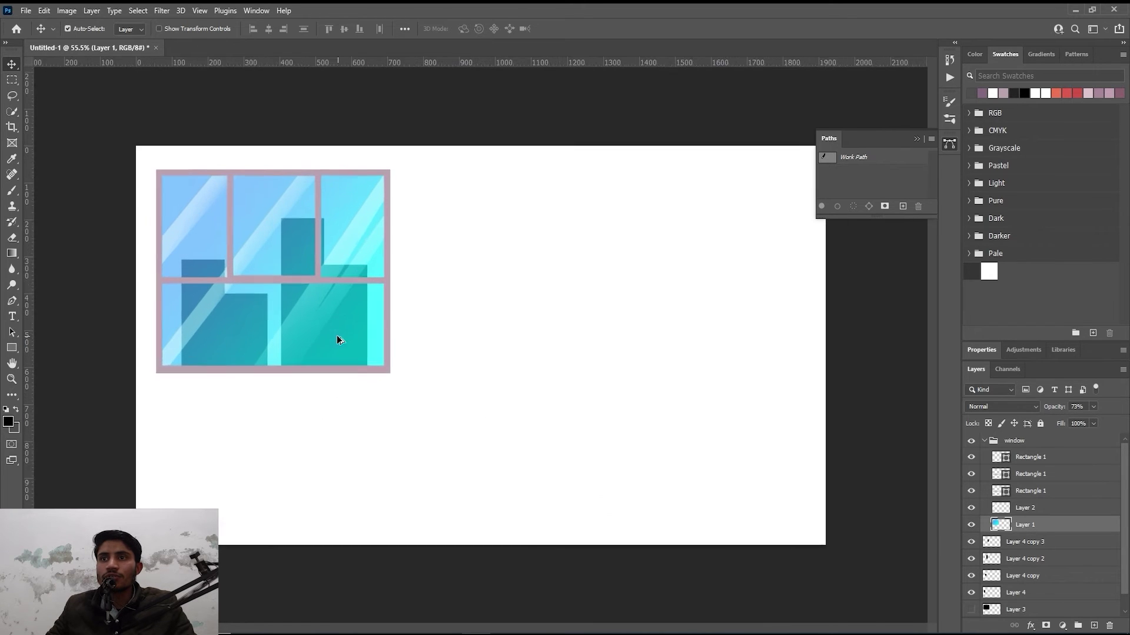
scroll(360, 303, "up", 1)
scroll(378, 320, "up", 1)
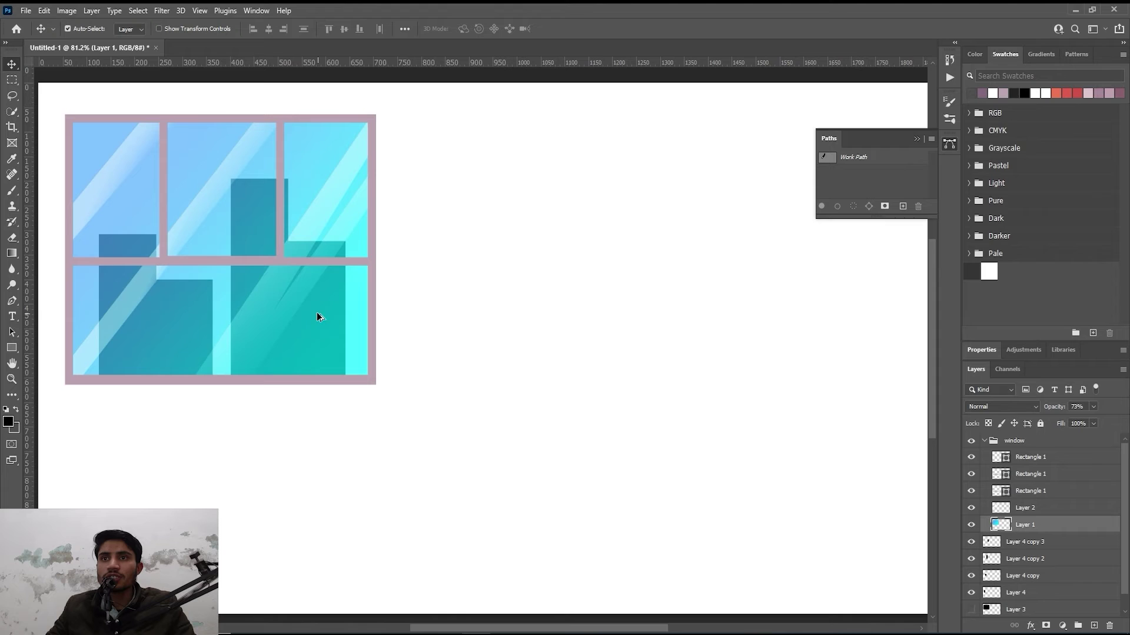
left_click(283, 259)
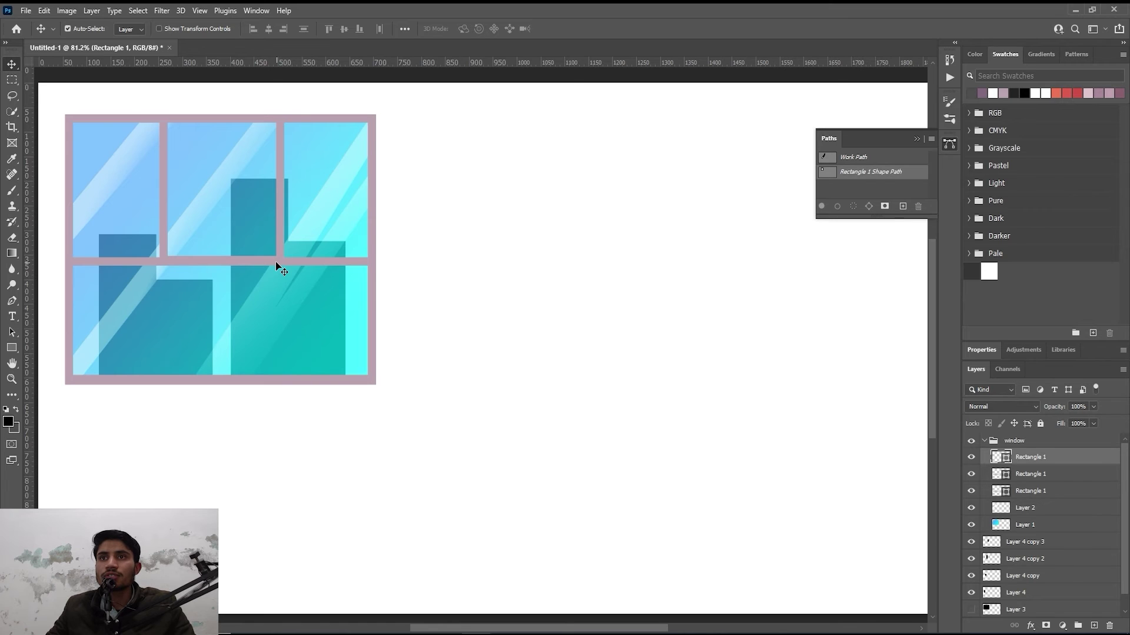
scroll(311, 358, "up", 1)
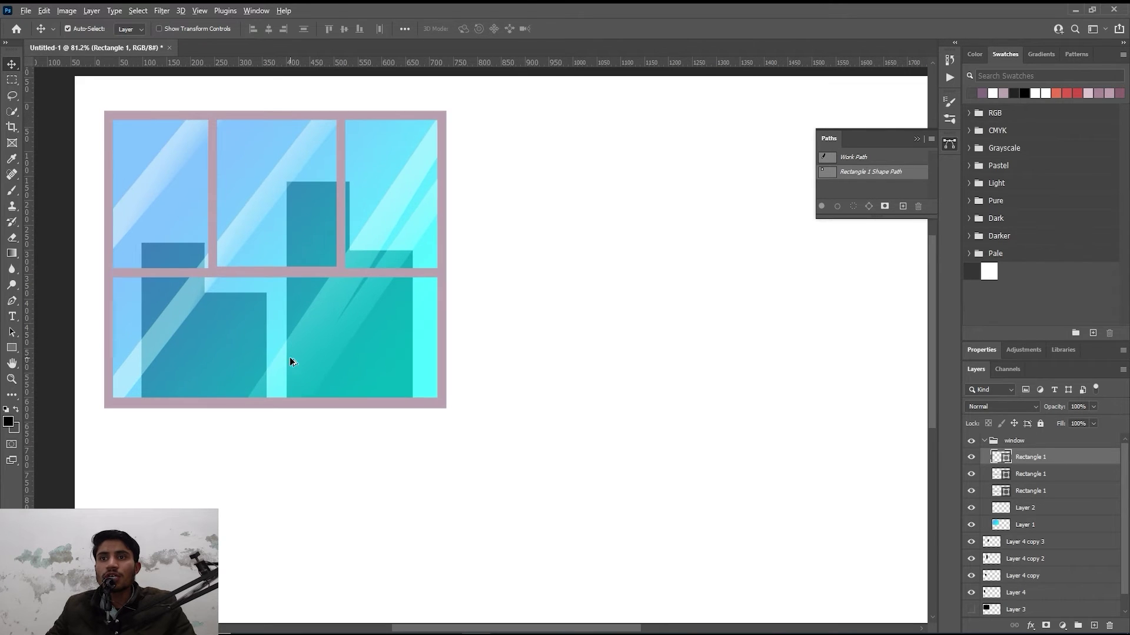
scroll(194, 396, "up", 2)
Step: Select a thin strip under the frame and fill it with the frame's mauve on a new layer
left_click(201, 406)
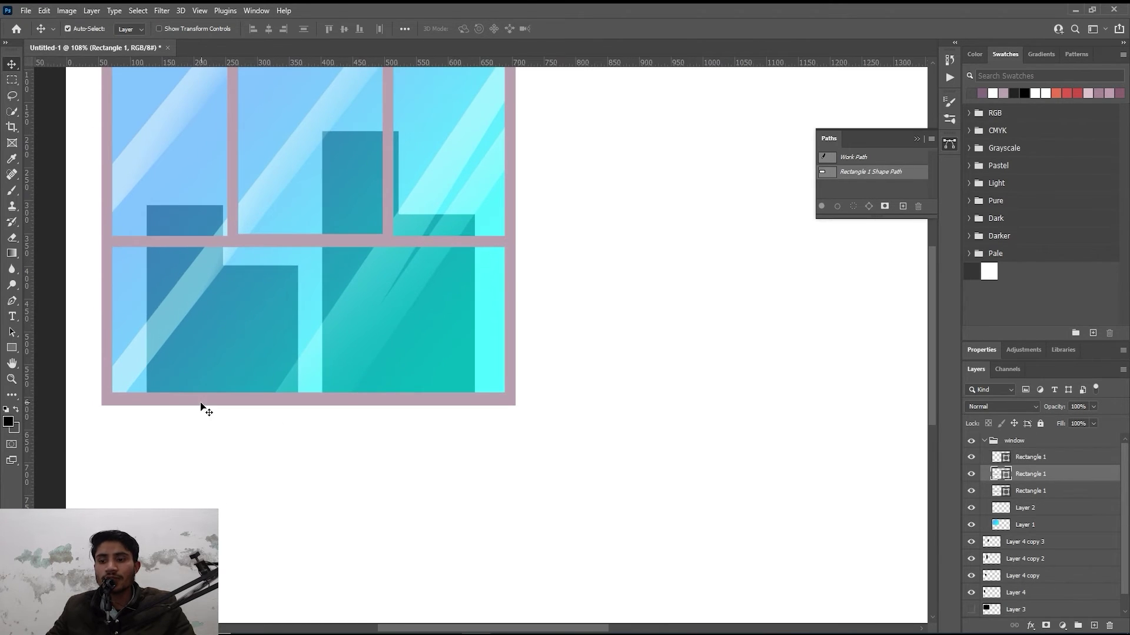
key("m")
left_click_drag(92, 403, 521, 415)
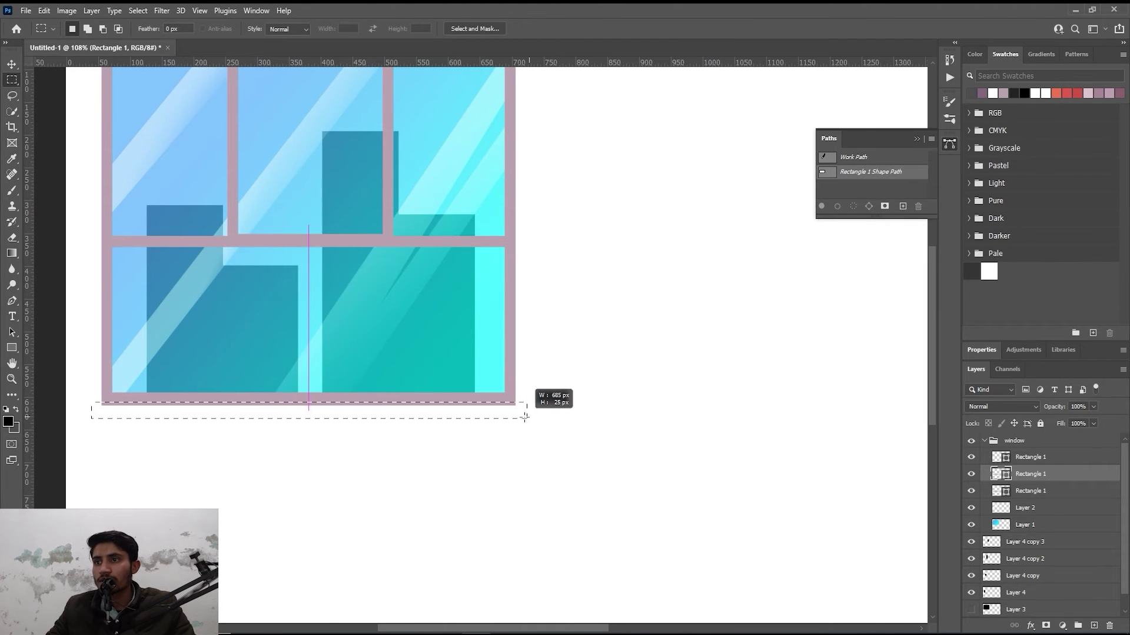
left_click_drag(522, 415, 526, 414)
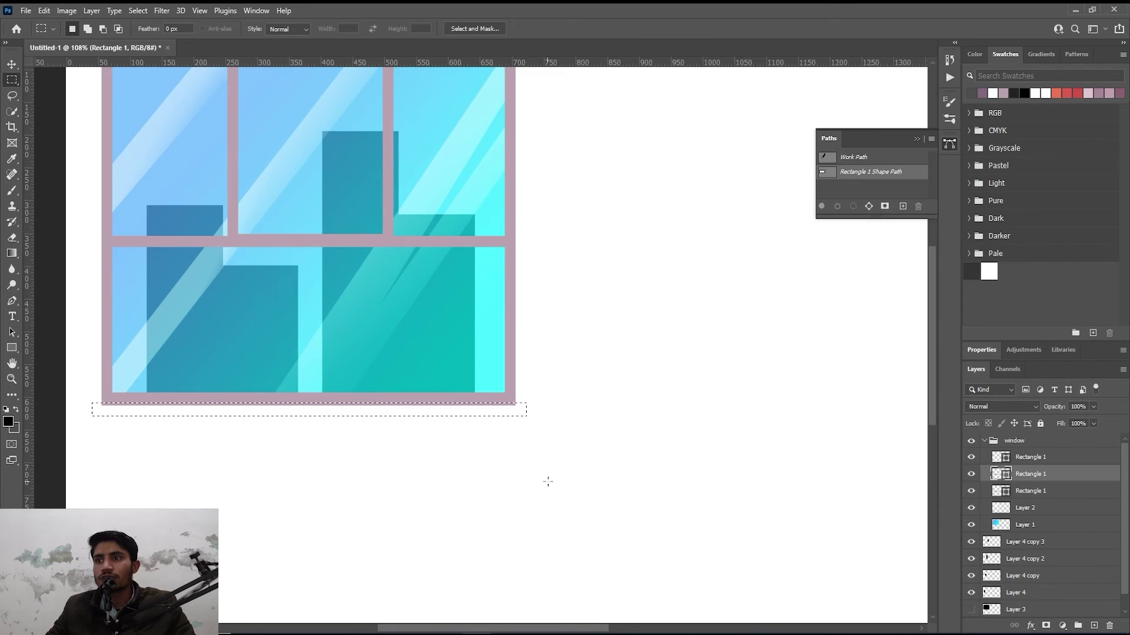
left_click(1094, 626)
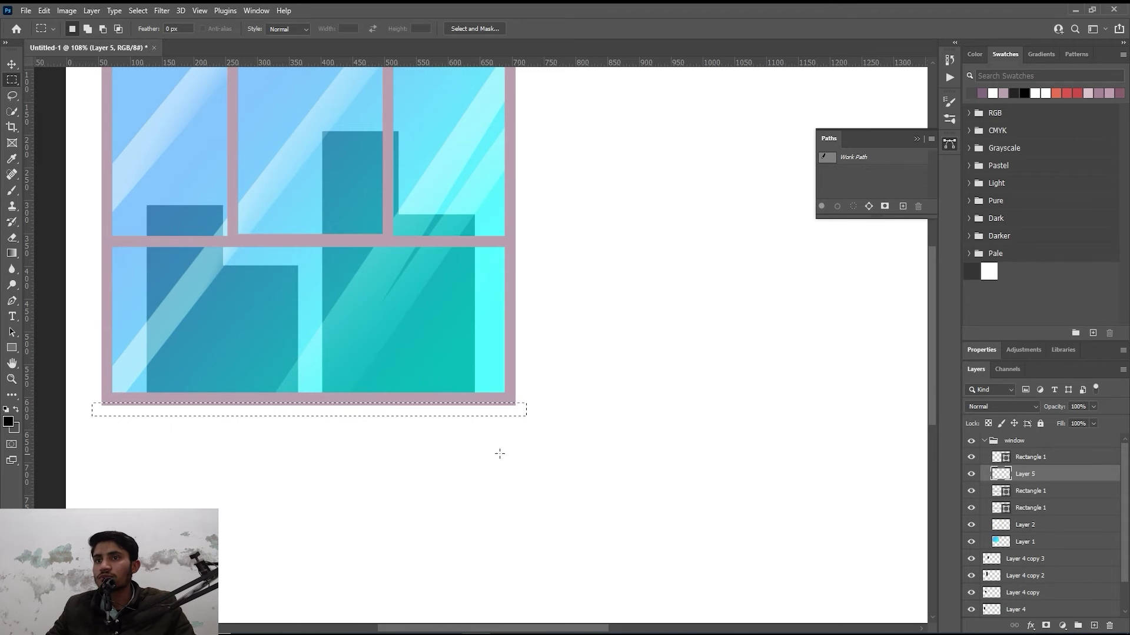
key("b")
left_click(513, 329, "alt")
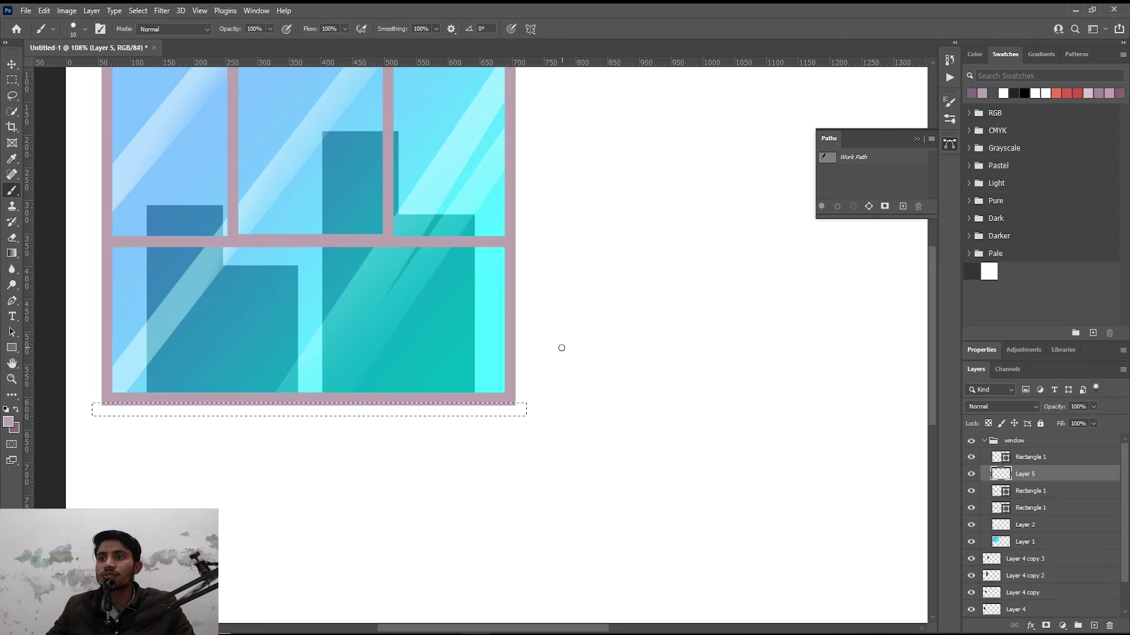
key("alt+BackSpace")
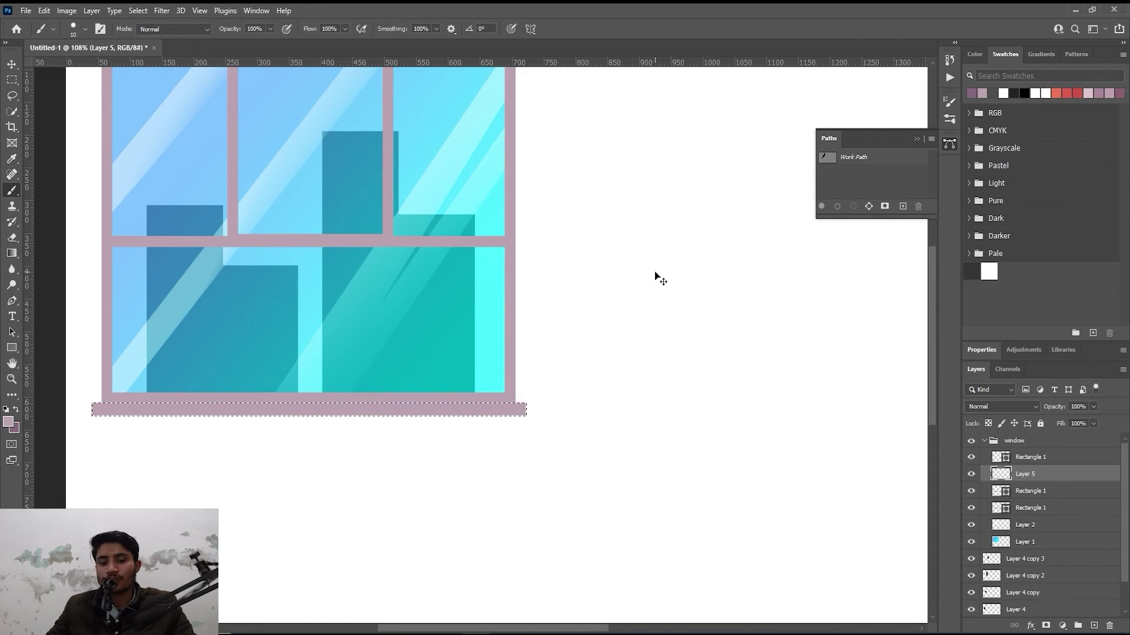
Step: Refill the Layer 5 sill bar with a purple swatch colour
left_click(978, 53)
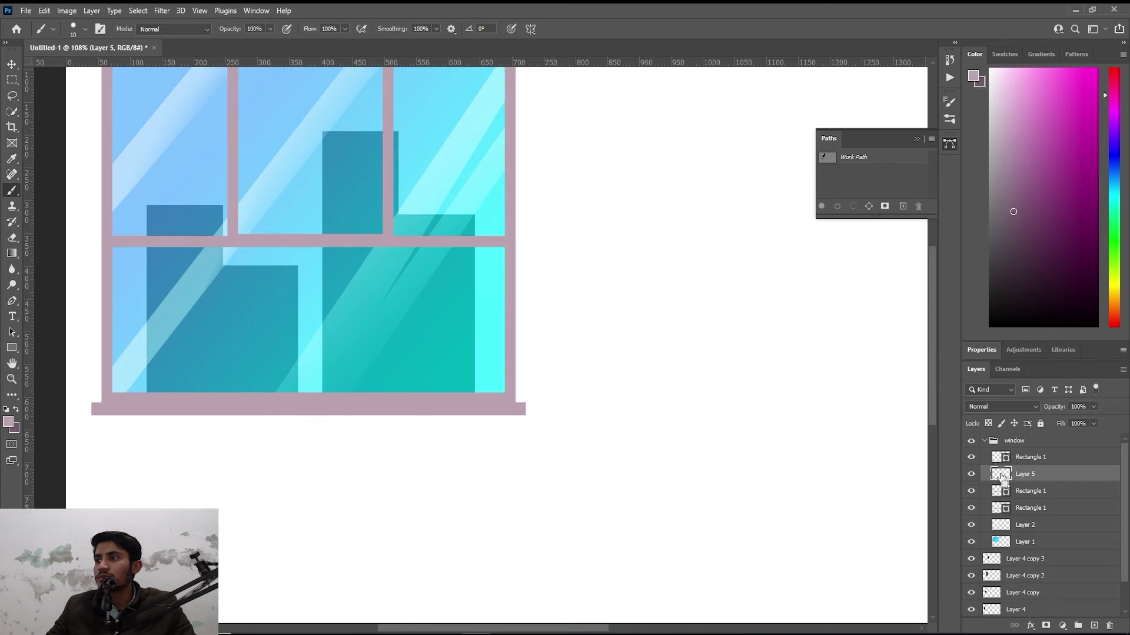
left_click(1000, 491, "ctrl")
key("alt+BackSpace")
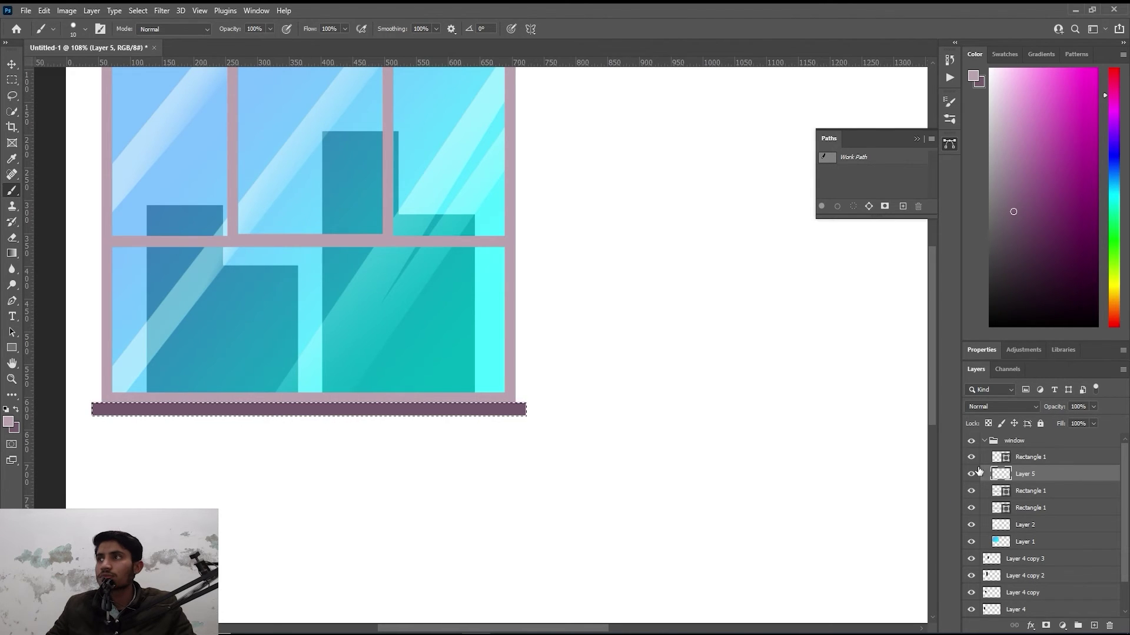
left_click(1003, 53)
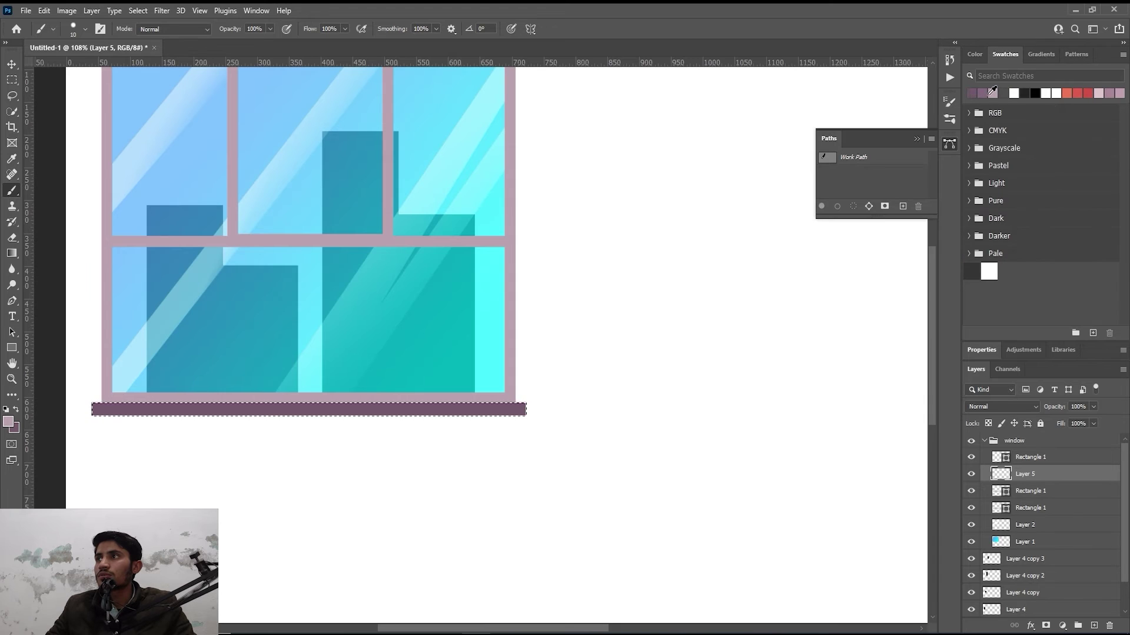
left_click(983, 93)
key("alt+BackSpace")
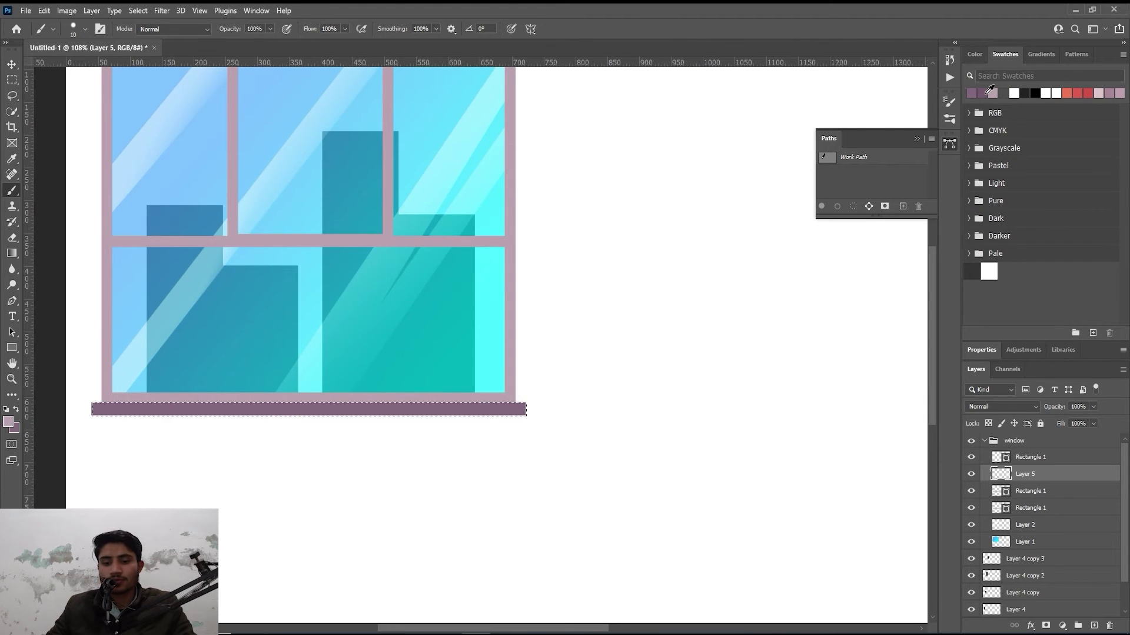
scroll(526, 315, "down", 3)
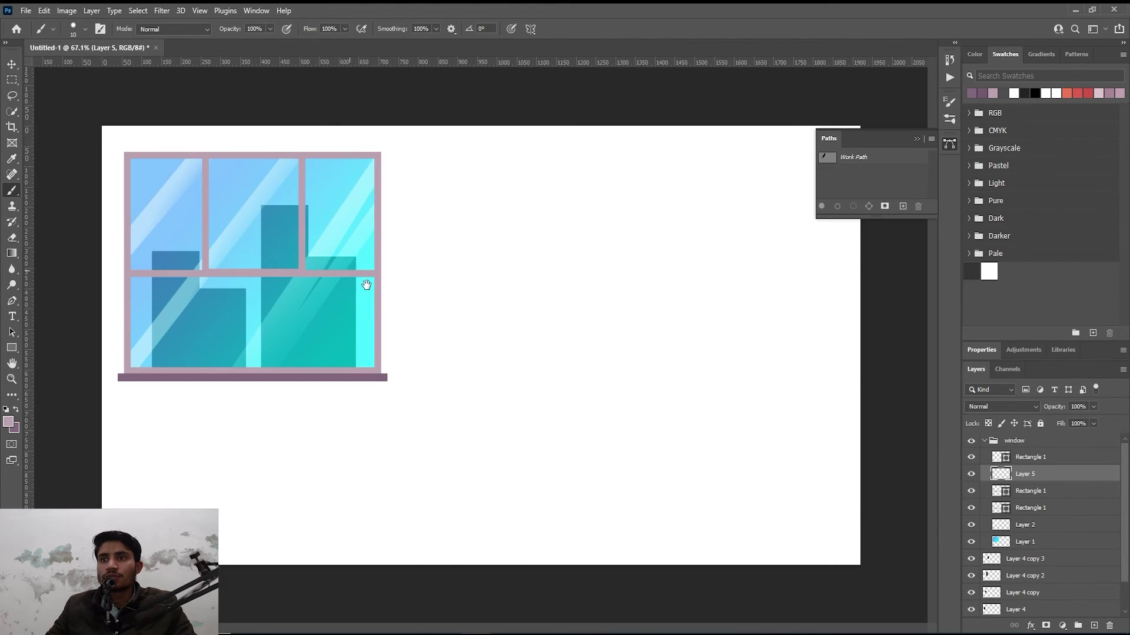
Step: Copy the sill bar up to the frame's top as Layer 5 copy, above the window group
scroll(321, 271, "up", 3)
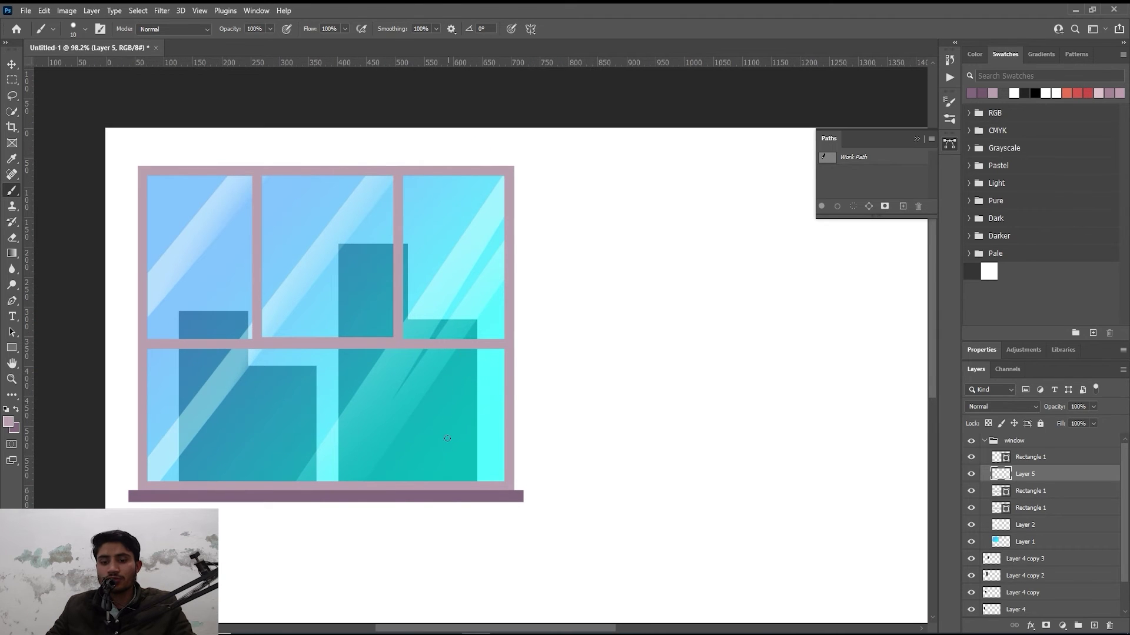
key("v")
left_click_drag(387, 499, 405, 170)
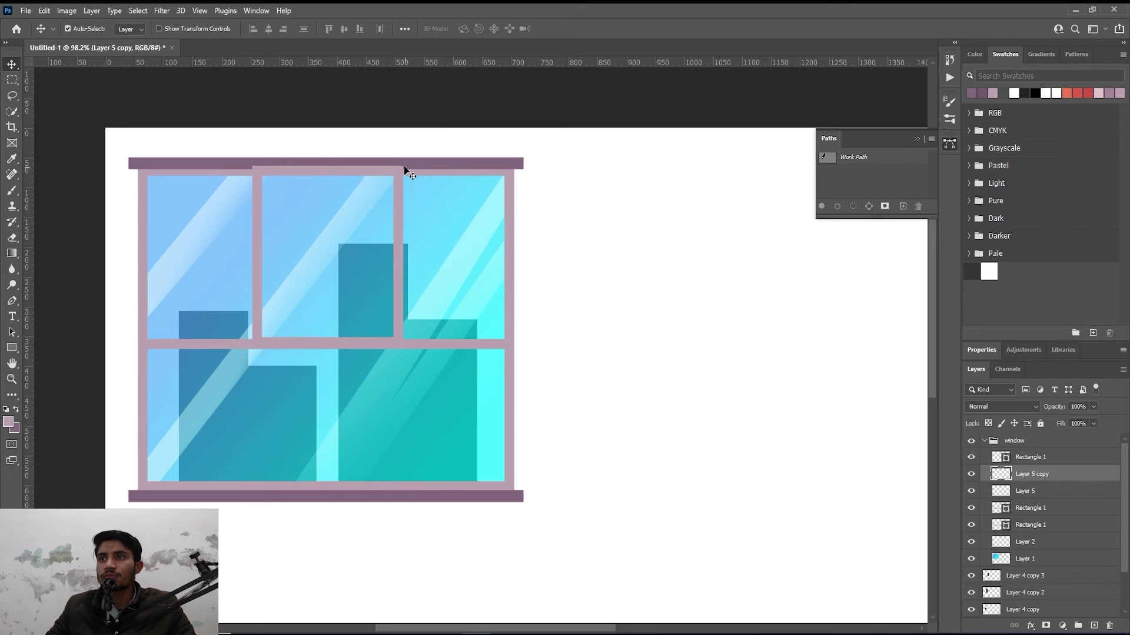
key("ctrl+shift+bracketright")
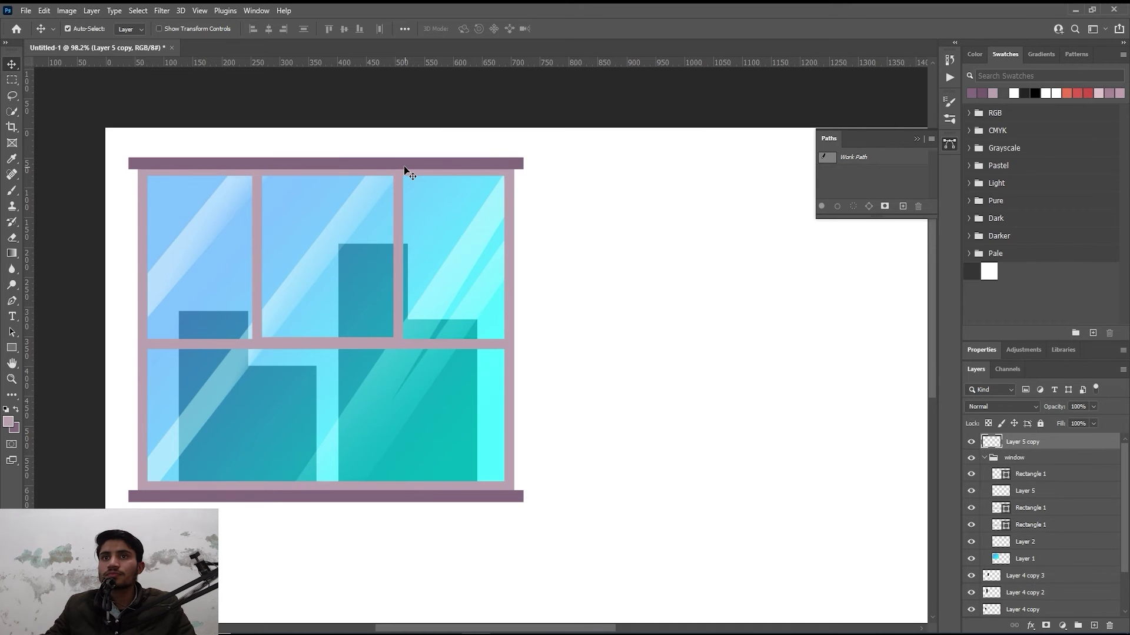
scroll(421, 189, "down", 1)
scroll(308, 232, "down", 1)
scroll(353, 191, "up", 3)
scroll(353, 192, "down", 1)
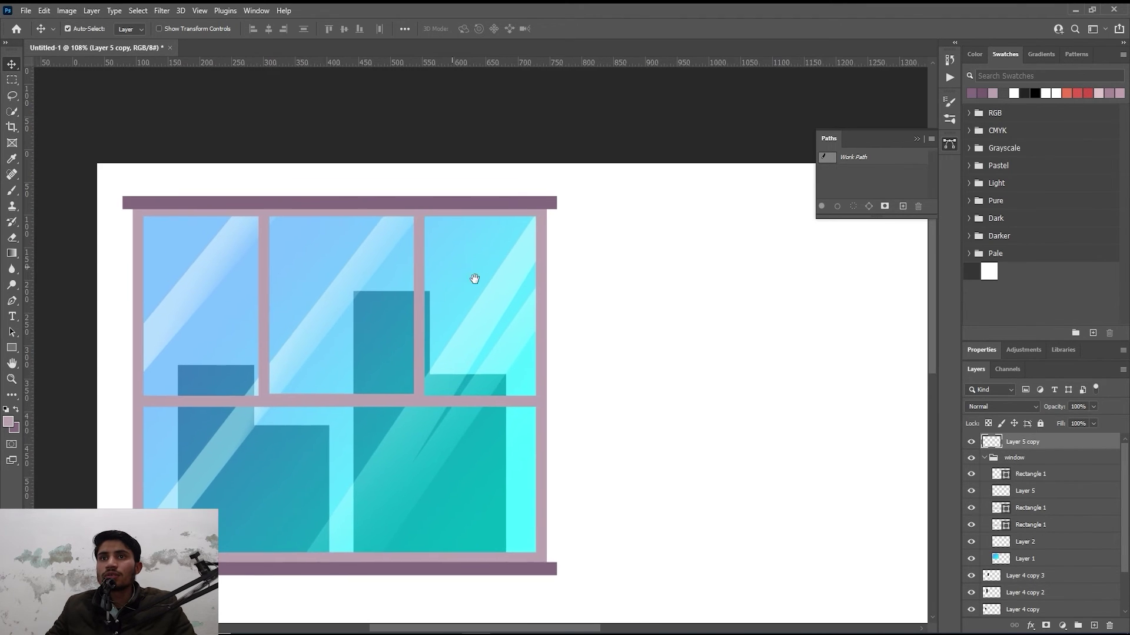
scroll(414, 215, "up", 2)
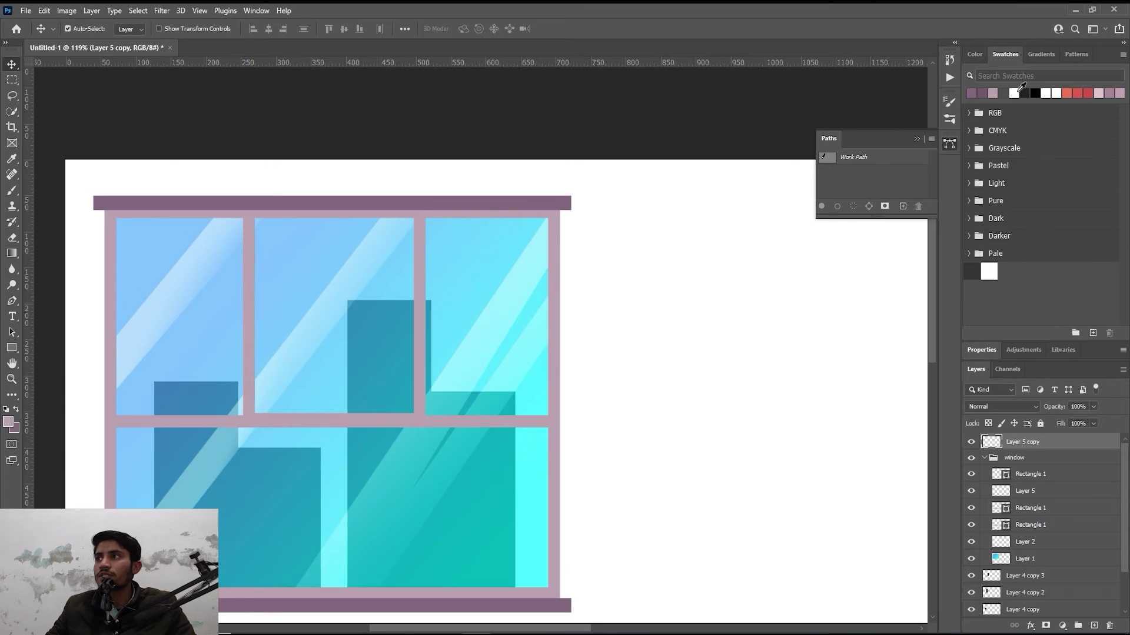
Step: Refill the top ledge bar with a lighter pink-mauve colour
left_click(992, 94)
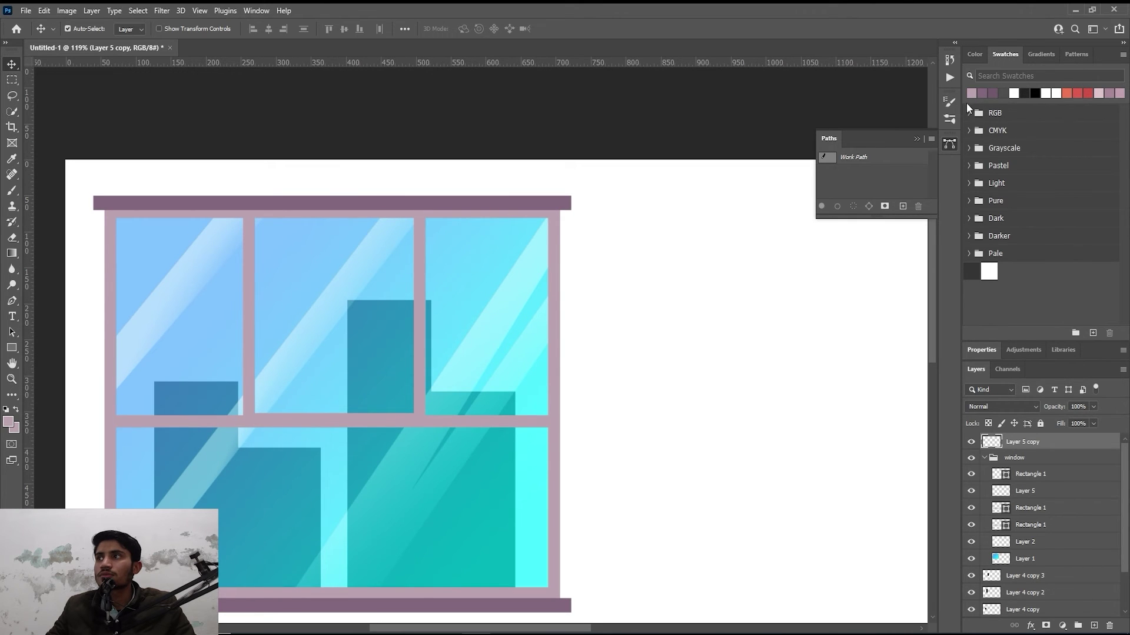
left_click(974, 54)
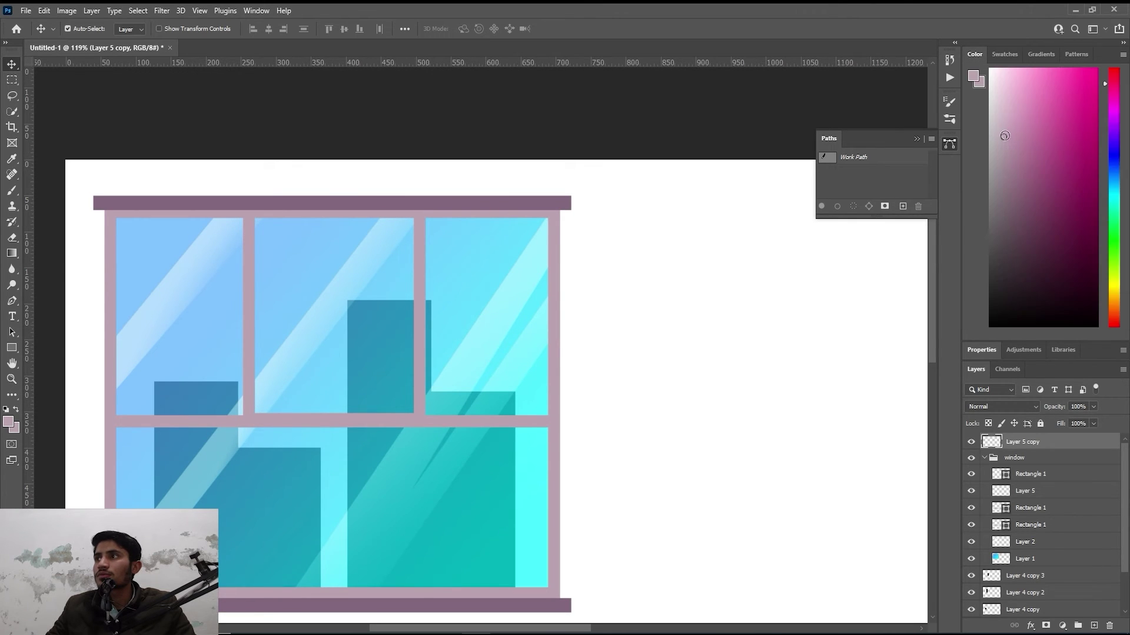
left_click(998, 442, "ctrl")
key("alt+BackSpace")
key("ctrl+d")
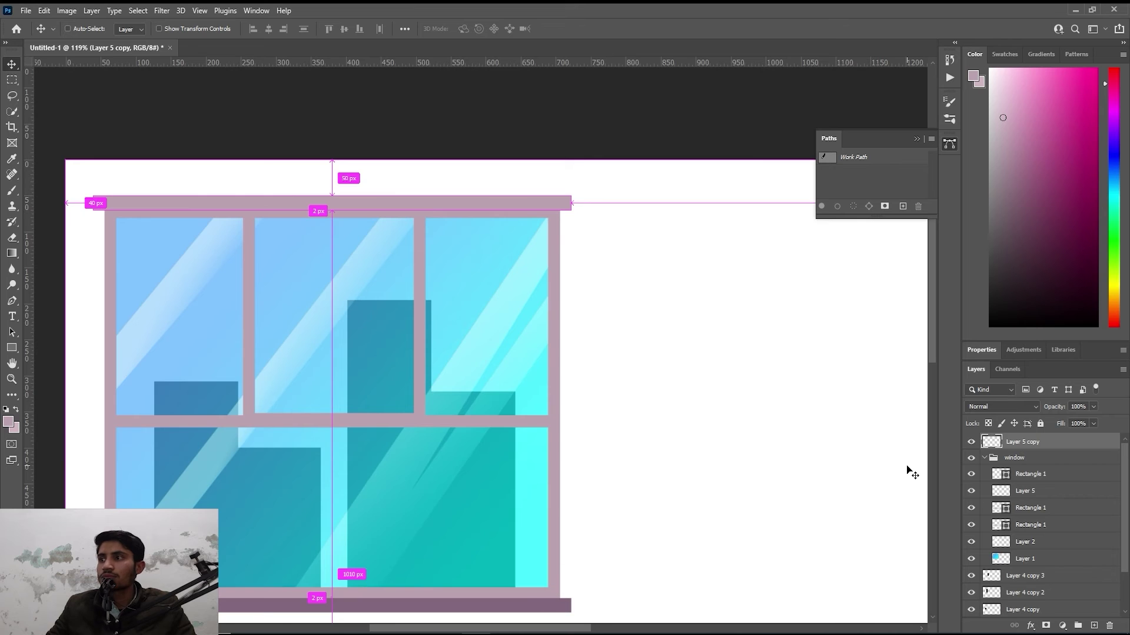
left_click(990, 442, "ctrl")
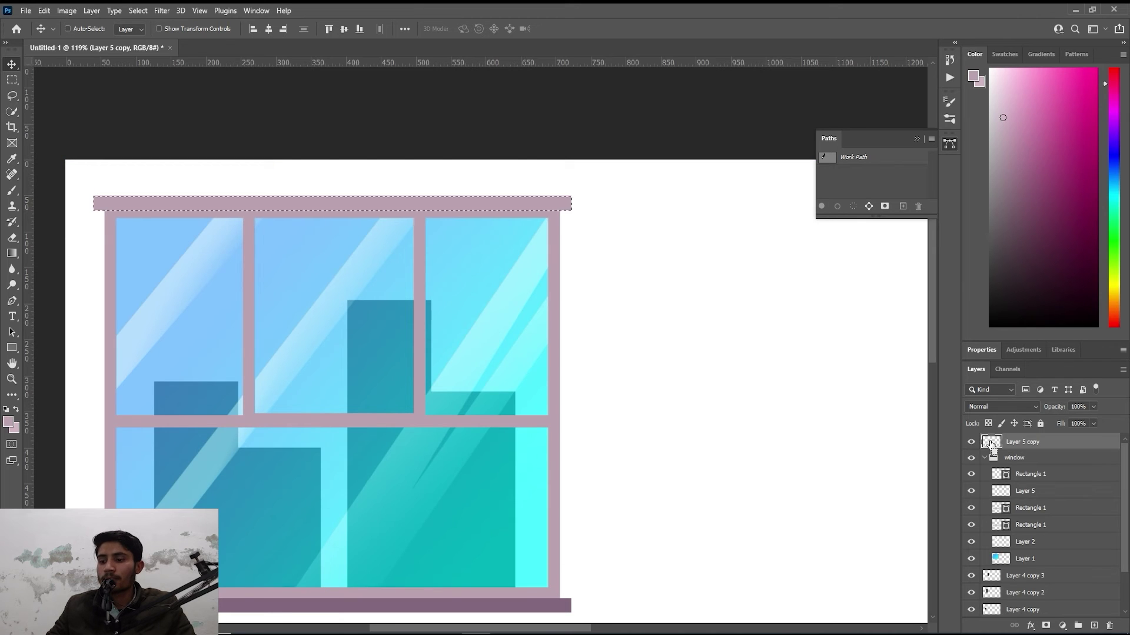
key("alt+BackSpace")
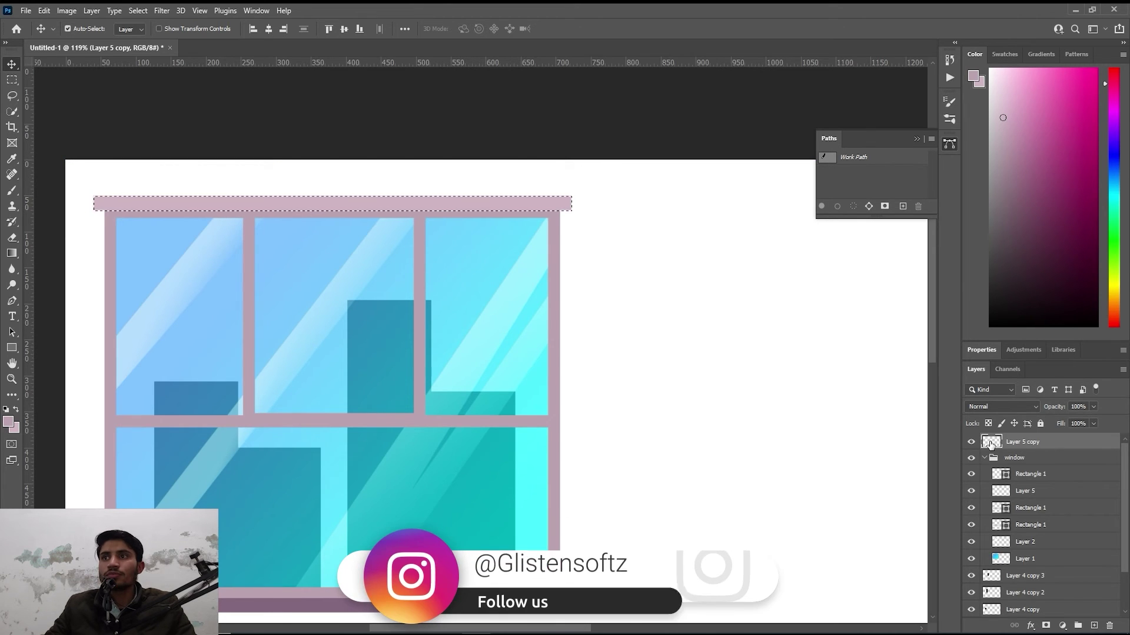
key("ctrl+d")
Step: Zoom the canvas in to 131%
scroll(600, 373, "down", 2)
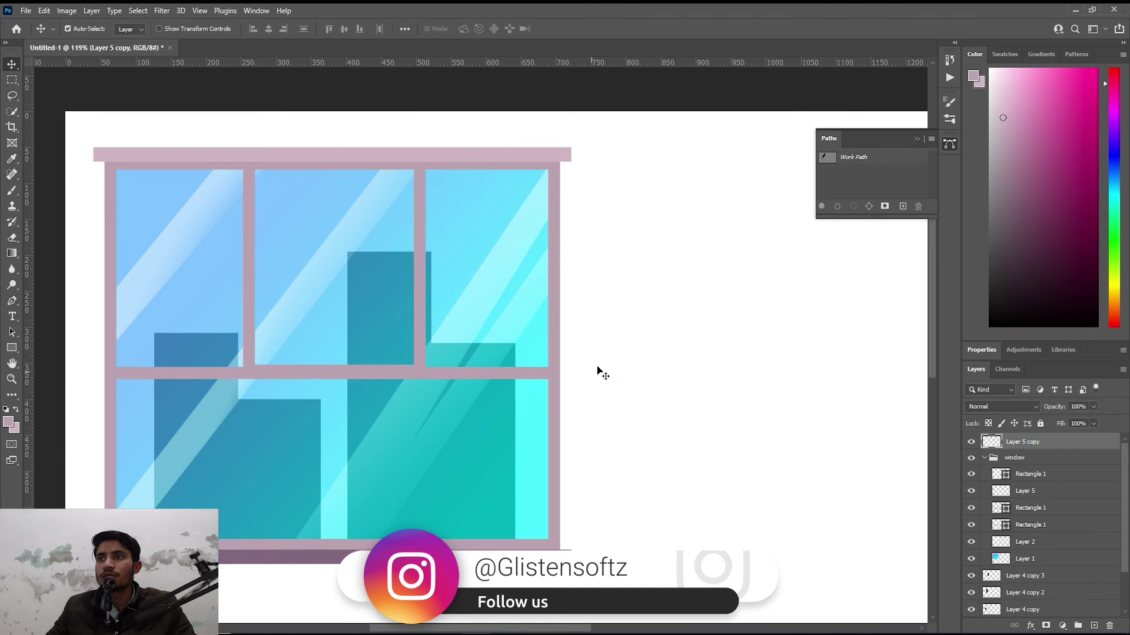
scroll(550, 393, "down", 1)
scroll(553, 393, "down", 3)
scroll(429, 298, "up", 3)
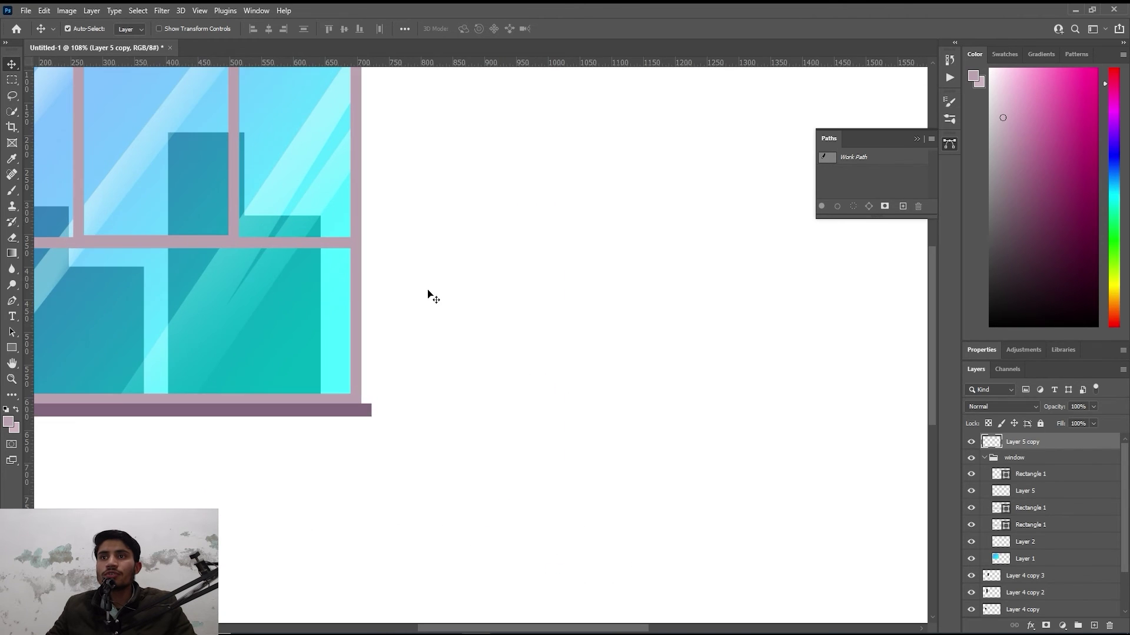
scroll(588, 341, "left", 3)
scroll(647, 353, "up", 1)
scroll(381, 348, "up", 1)
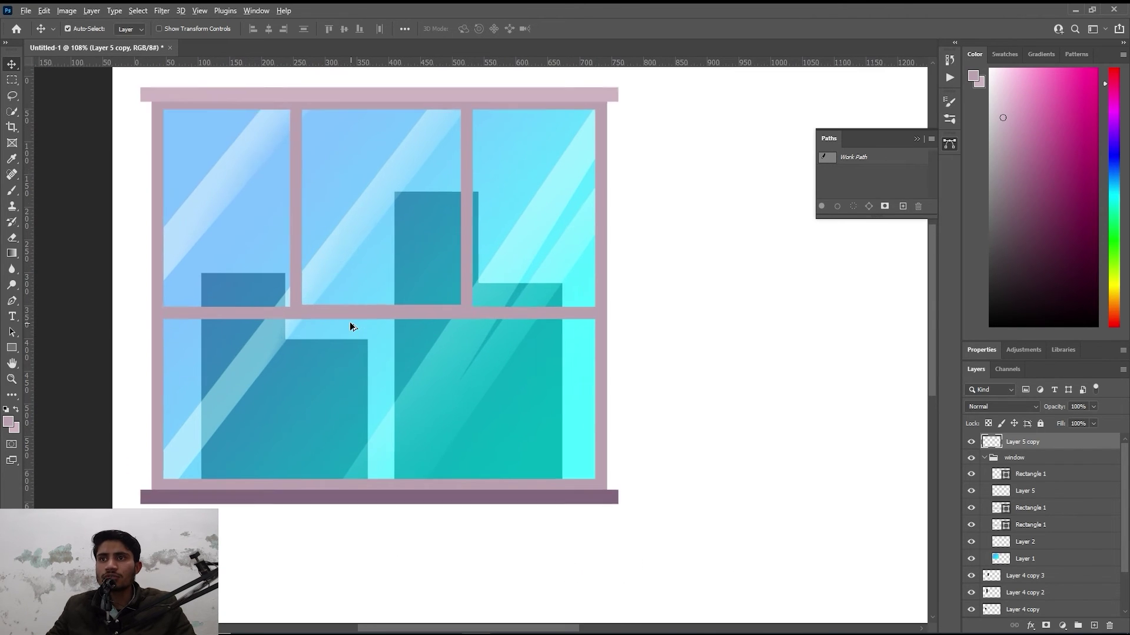
scroll(350, 326, "up", 1)
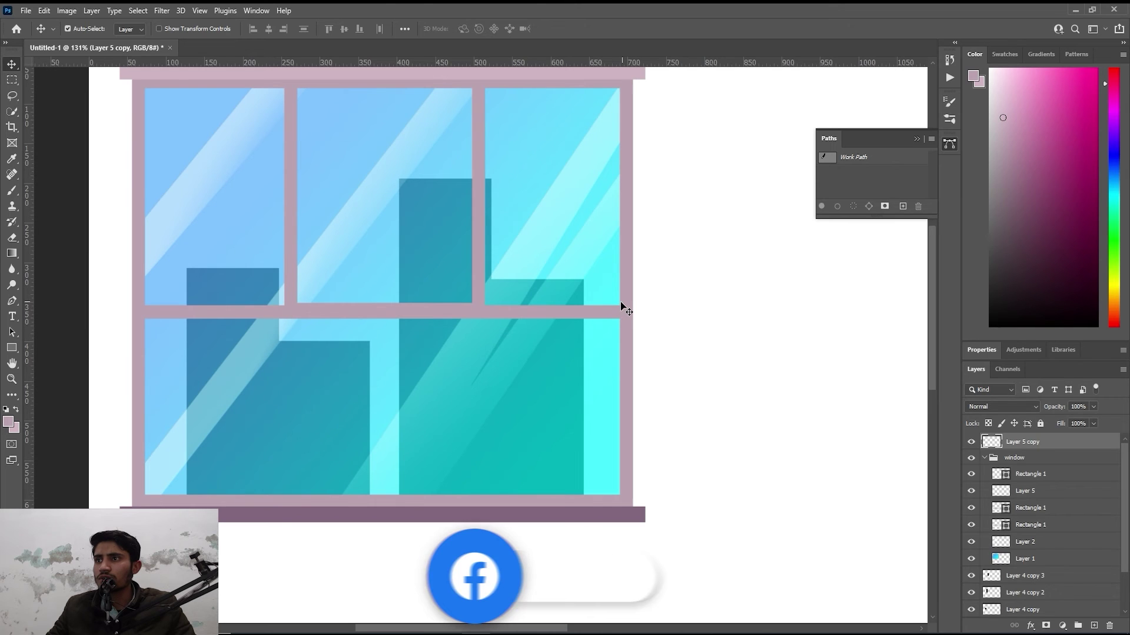
Step: Rasterize each of the three Rectangle 1 frame shape layers
left_click(623, 304)
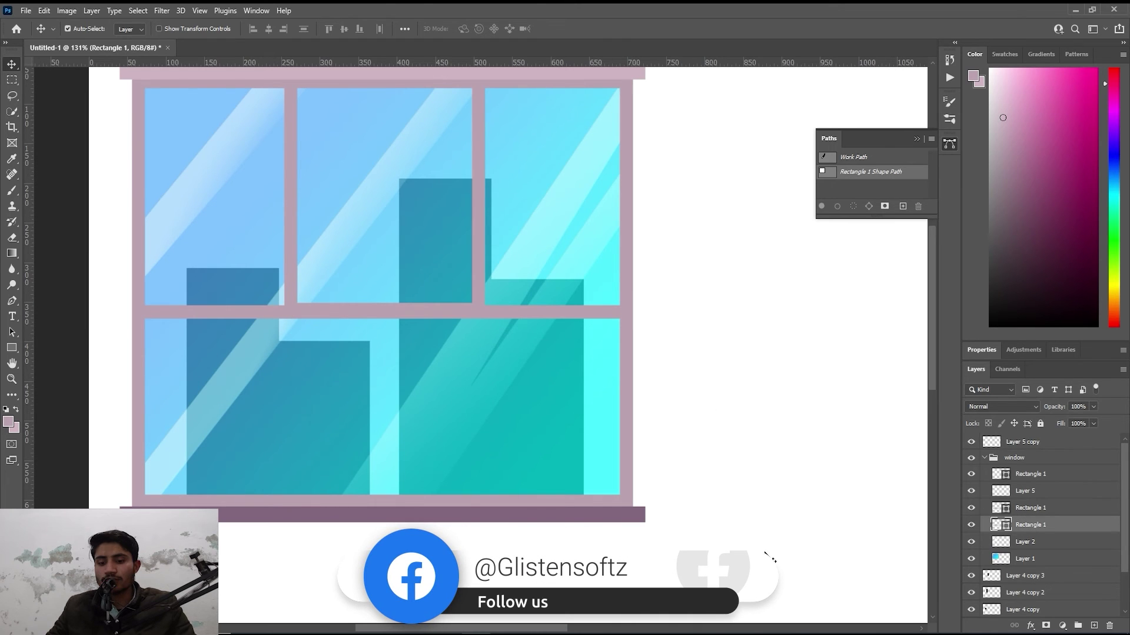
key("b")
left_click(486, 472)
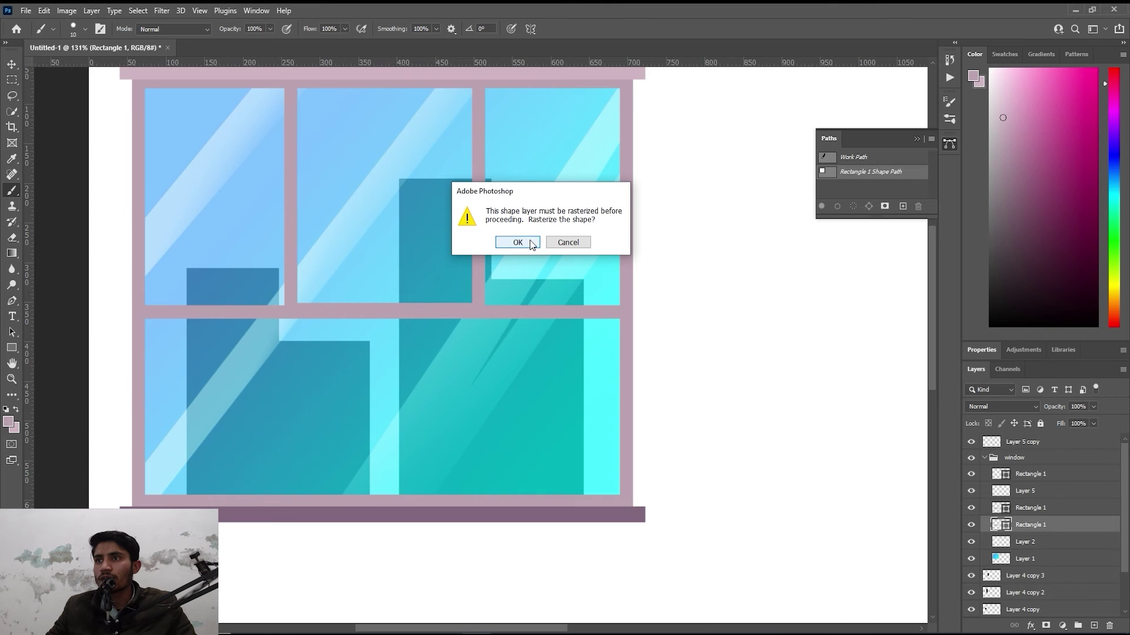
left_click(521, 242)
left_click(1042, 510)
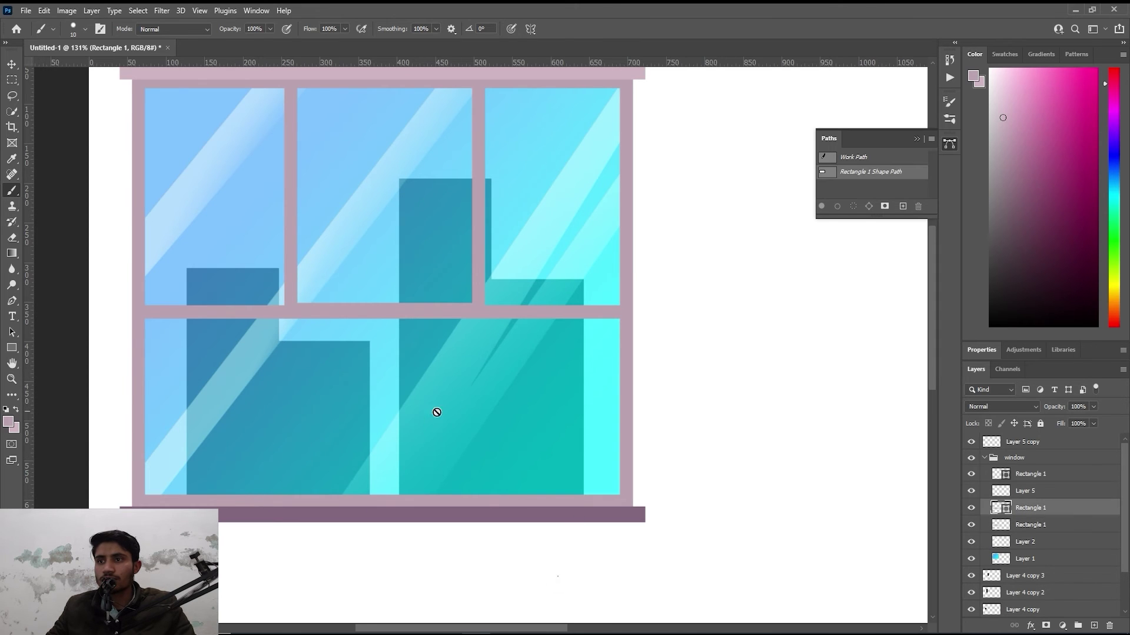
left_click(436, 412)
left_click(519, 246)
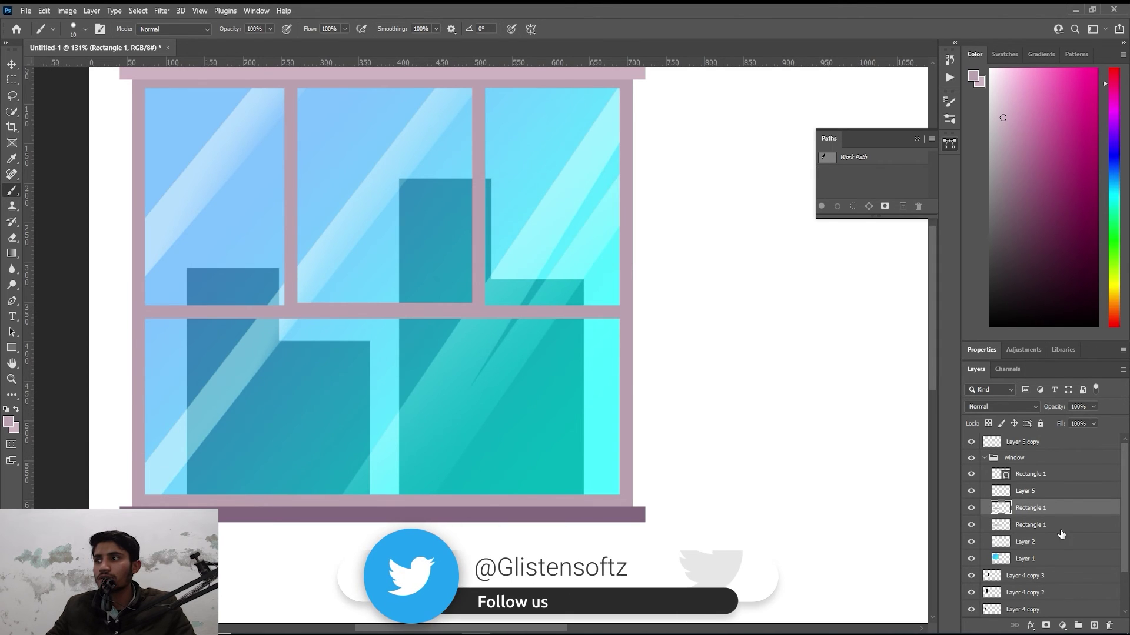
left_click(1041, 477)
left_click(580, 403)
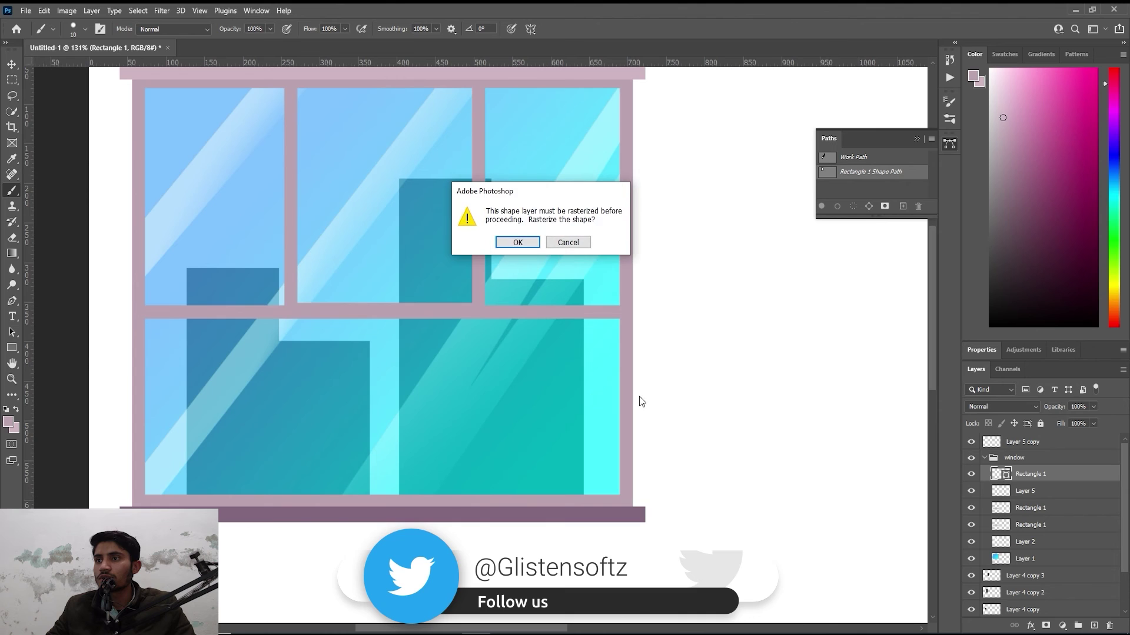
left_click(532, 246)
Step: Move the top Rectangle 1 below Layer 5 and merge all three into one layer
key("v")
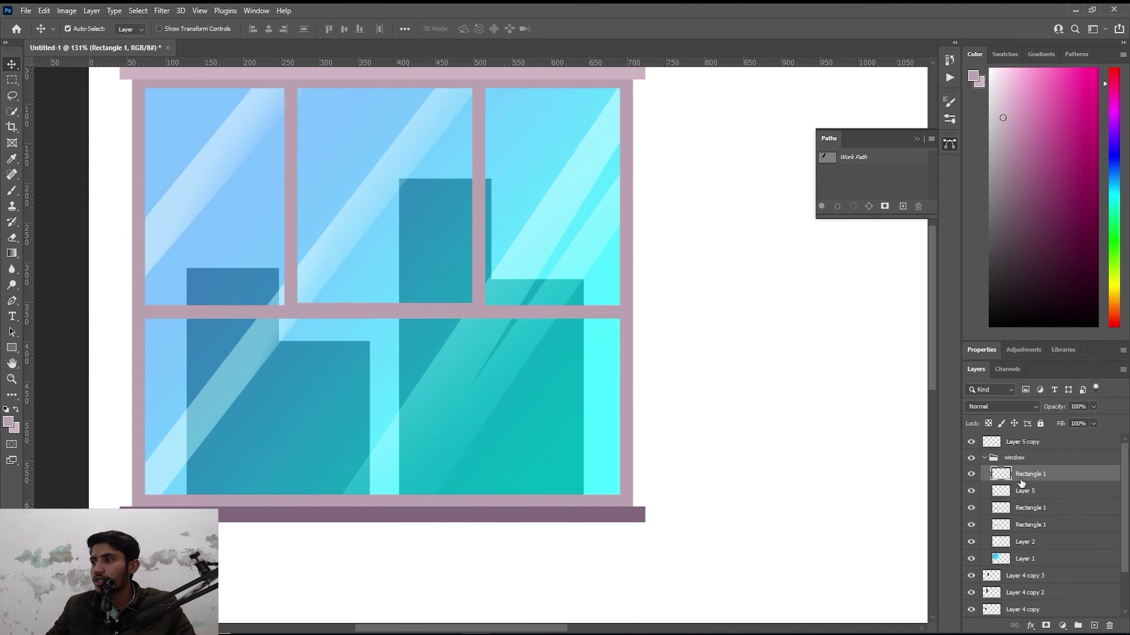
left_click_drag(1020, 482, 1021, 497)
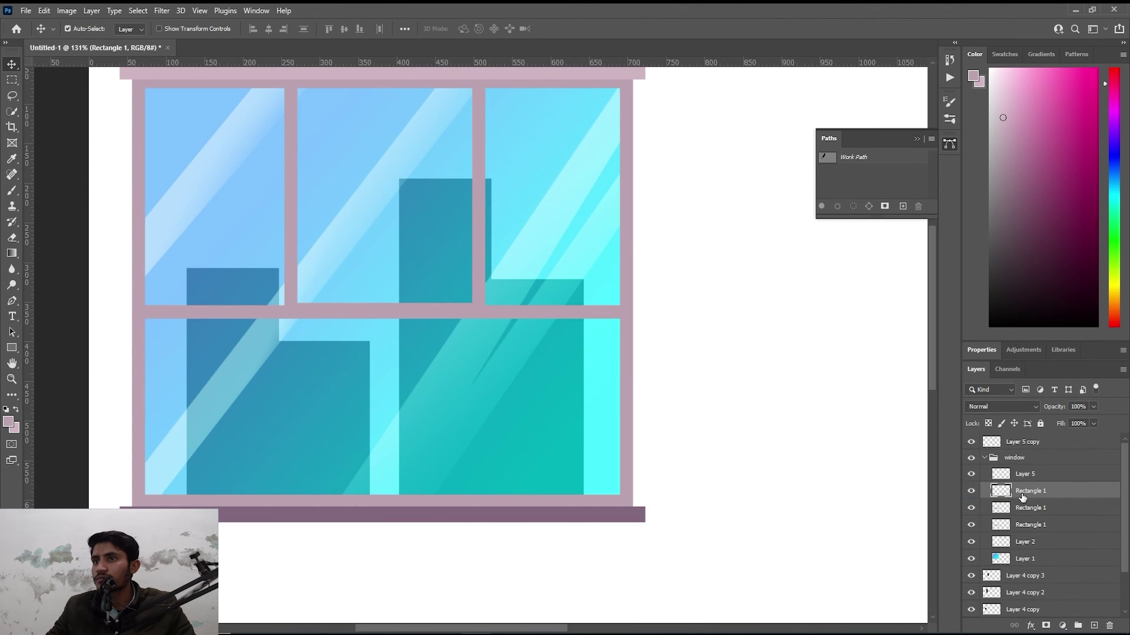
left_click(1025, 531, "shift")
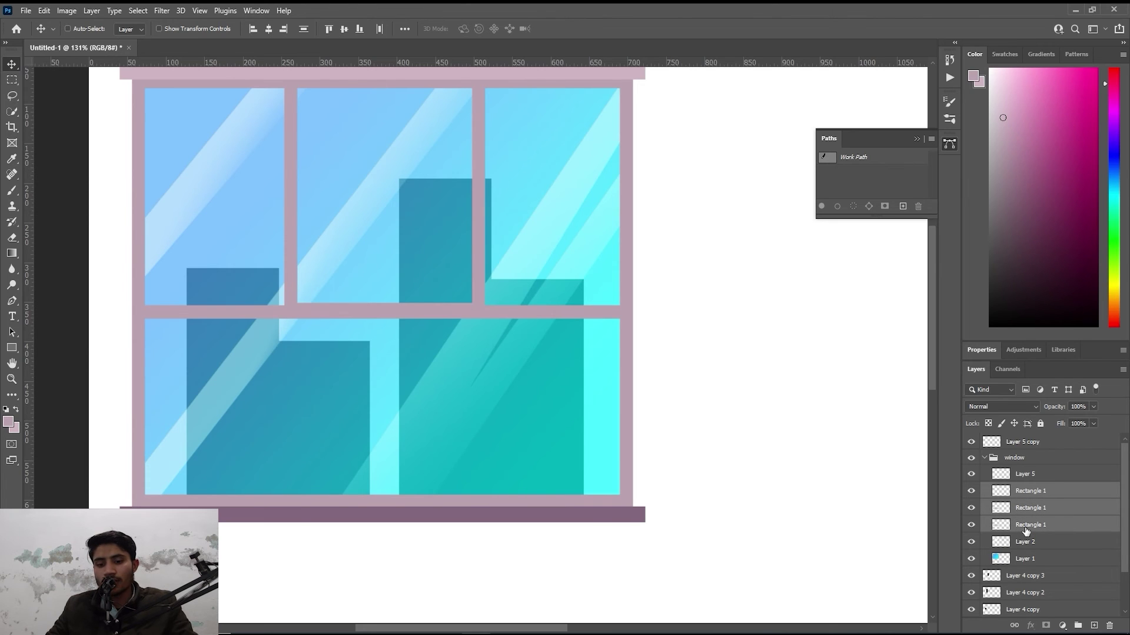
key("ctrl+e")
Step: Swap Bevel & Emboss for an Inner Glow on Rectangle 1: opacity 48%, choke 57%, size 2 px
left_click(971, 492)
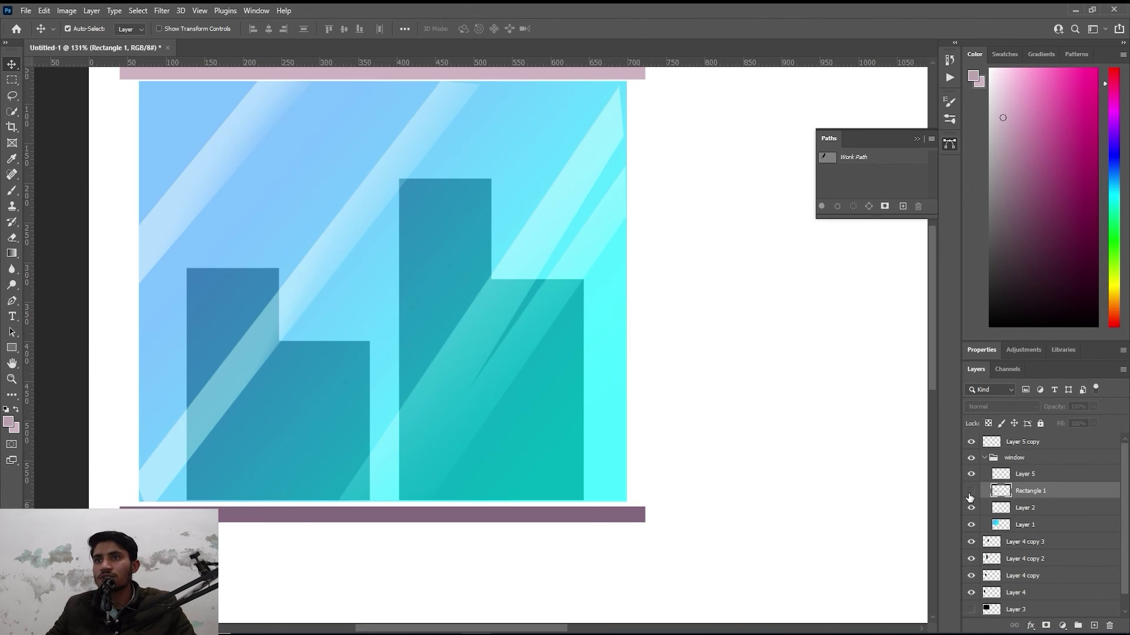
left_click(971, 491)
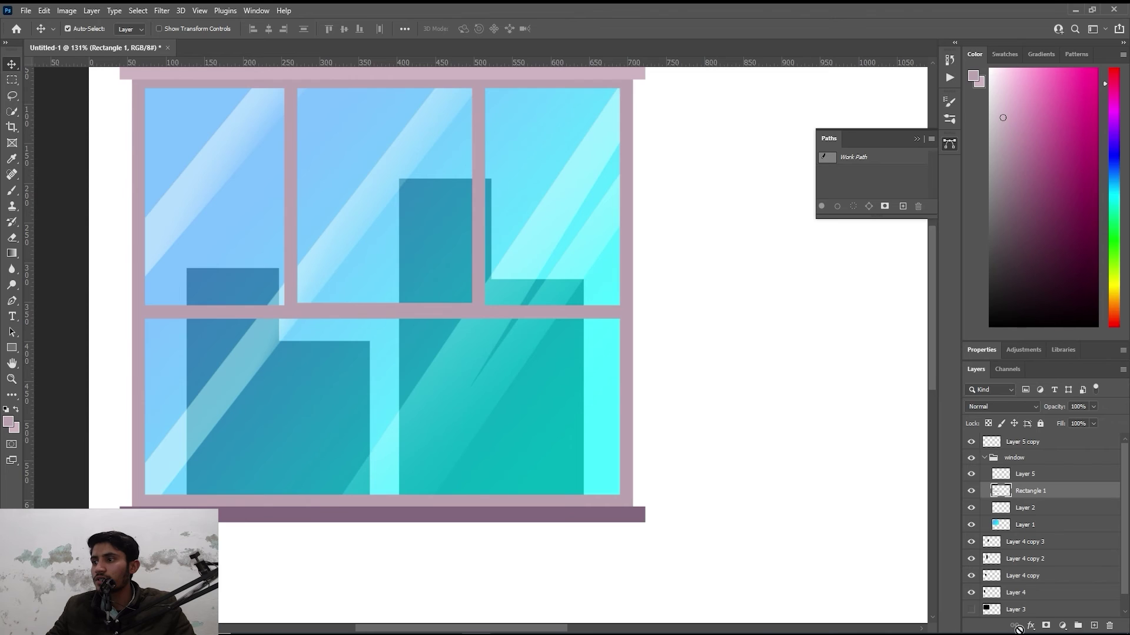
left_click(1030, 626)
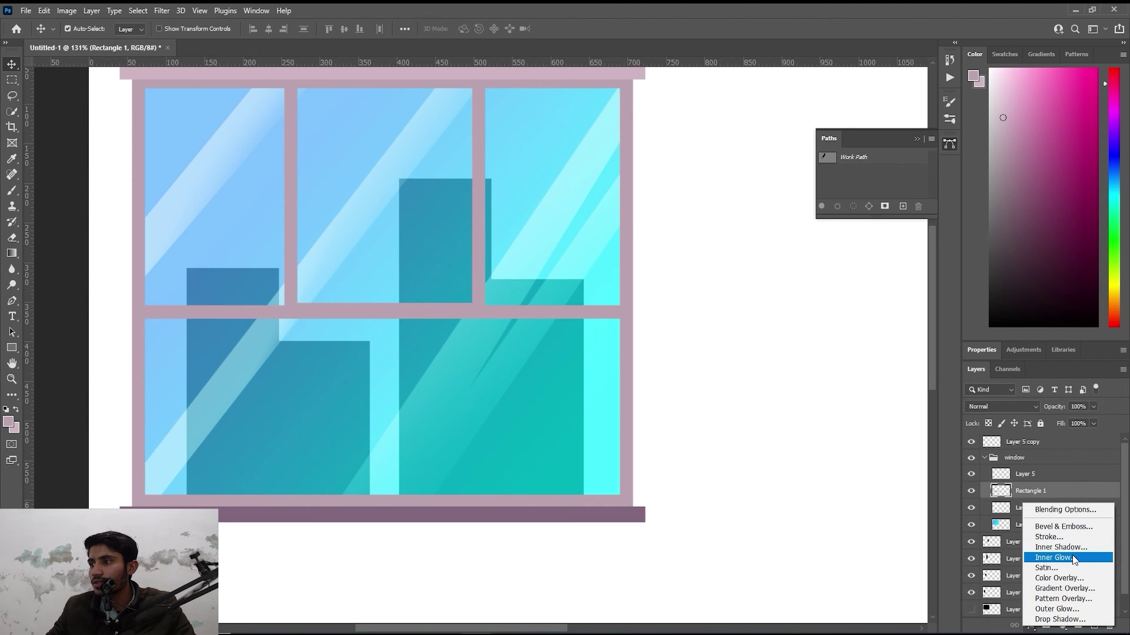
left_click(1062, 526)
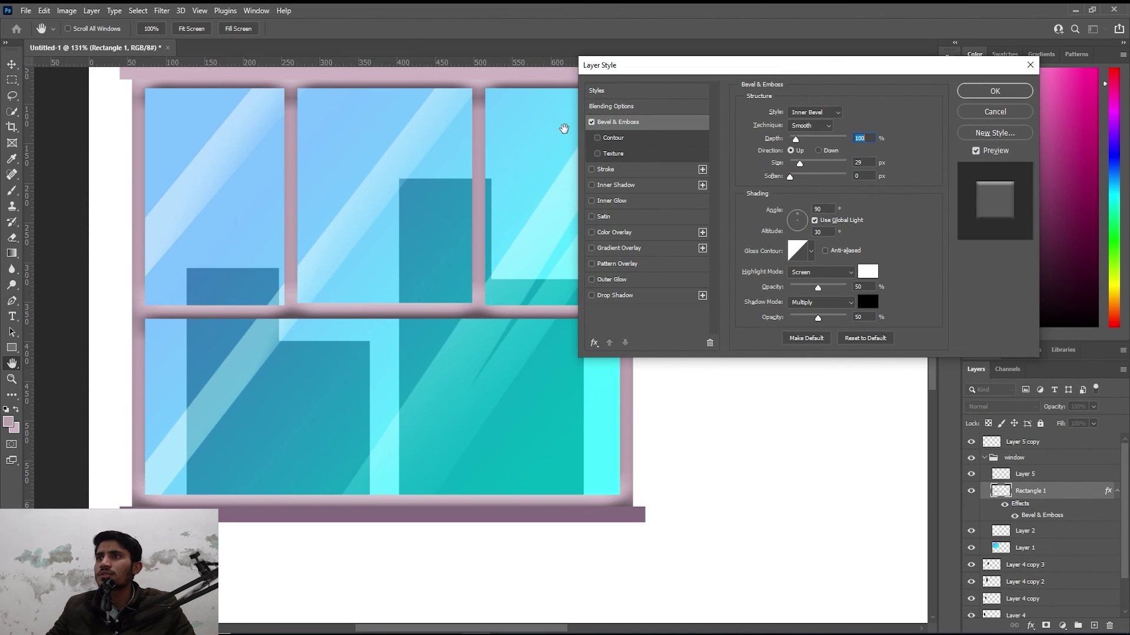
left_click(591, 122)
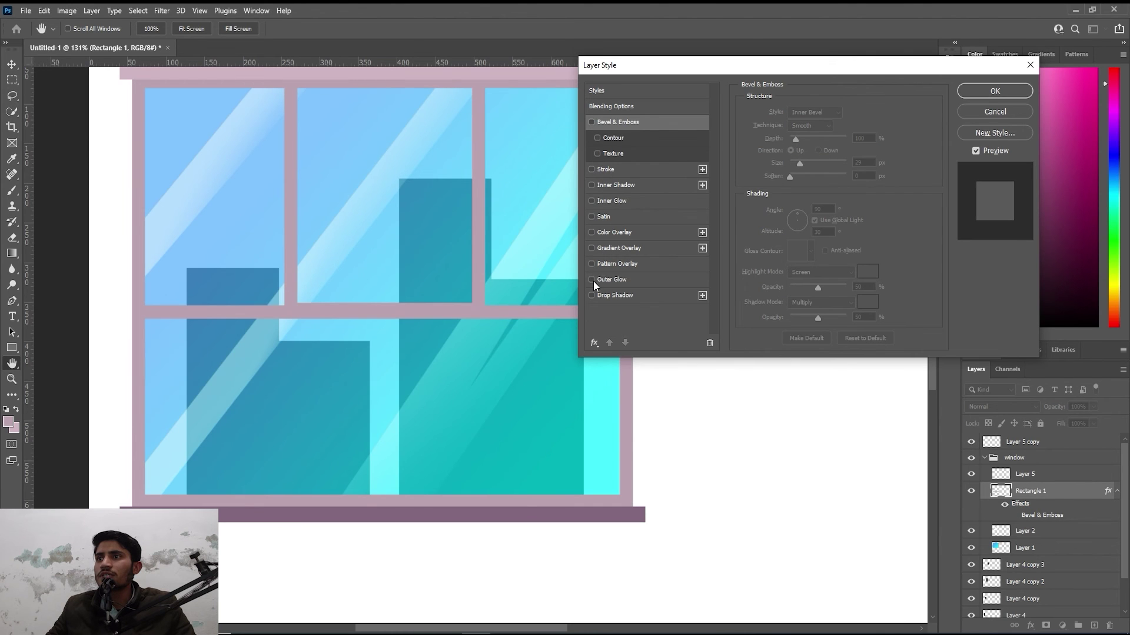
left_click(590, 201)
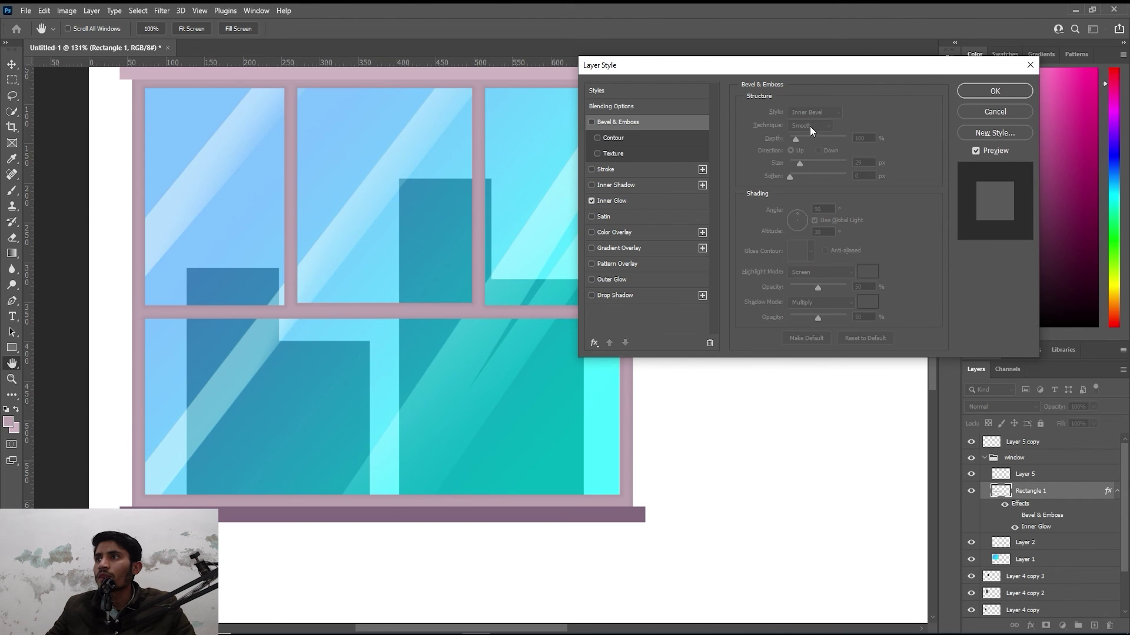
left_click(618, 201)
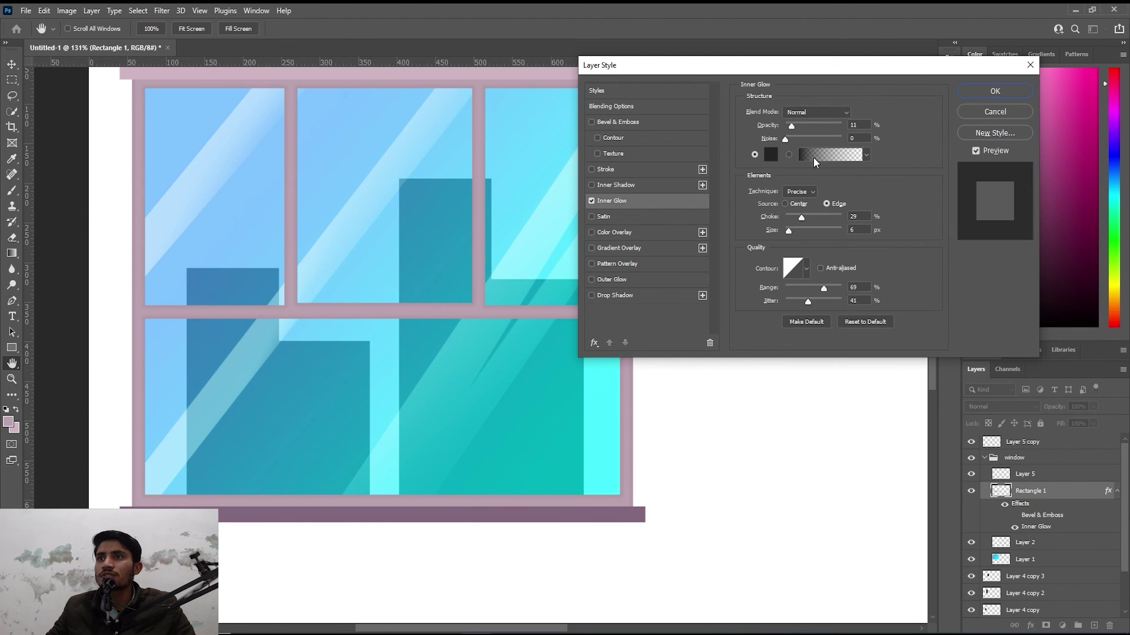
left_click_drag(790, 126, 811, 123)
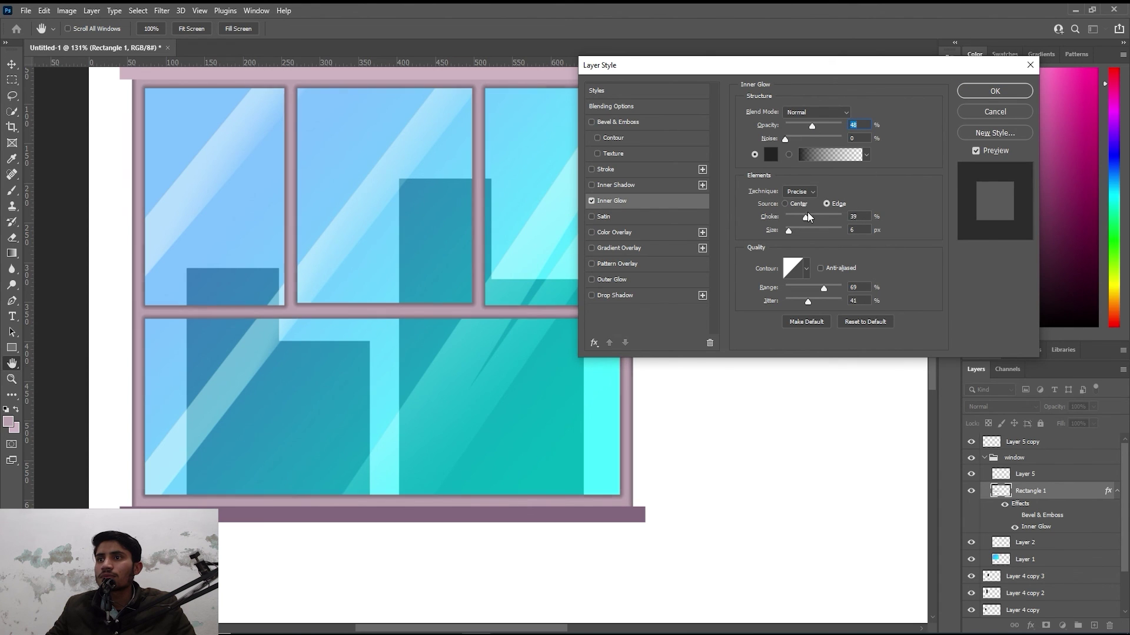
mouse_move(801, 217)
left_mouse_down()
mouse_move(818, 216)
mouse_move(788, 232)
left_mouse_up()
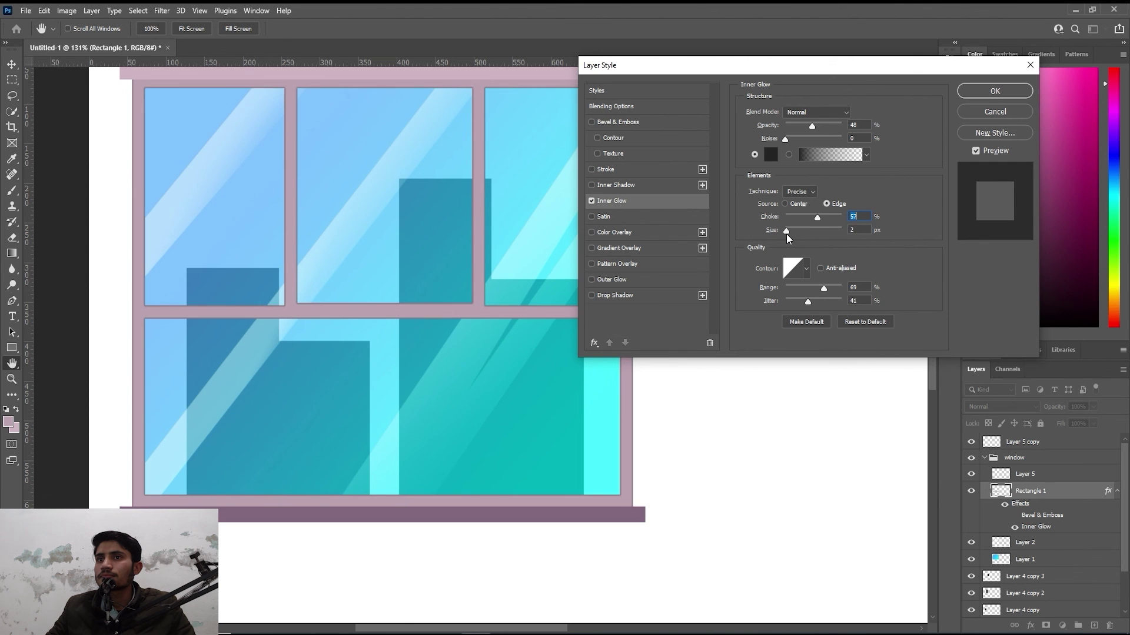
left_click(786, 234)
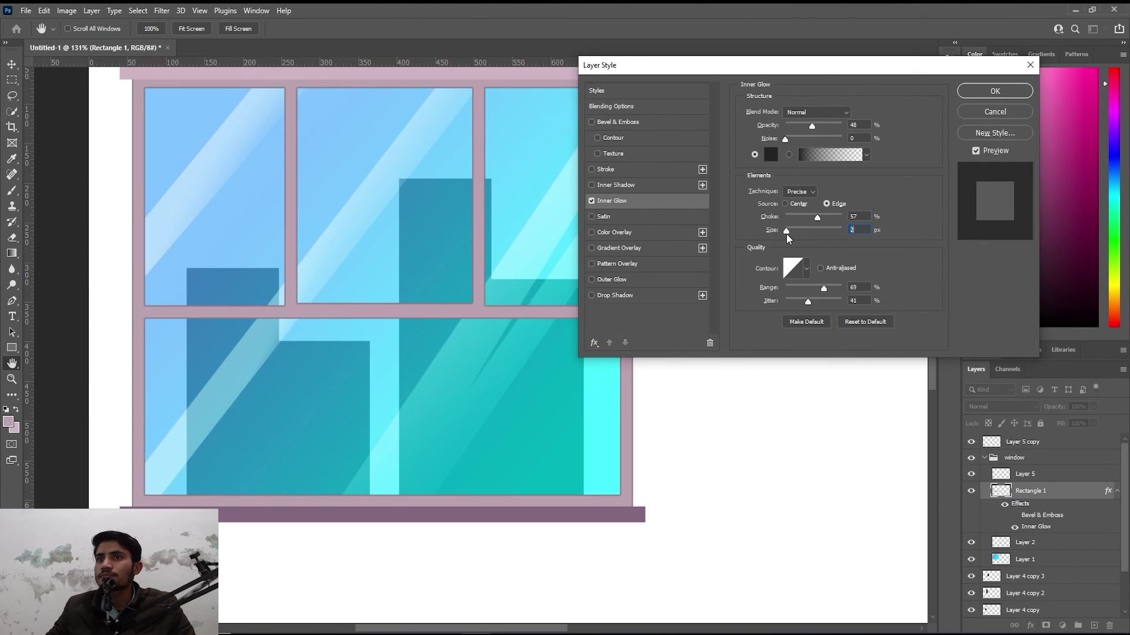
left_click(1006, 92)
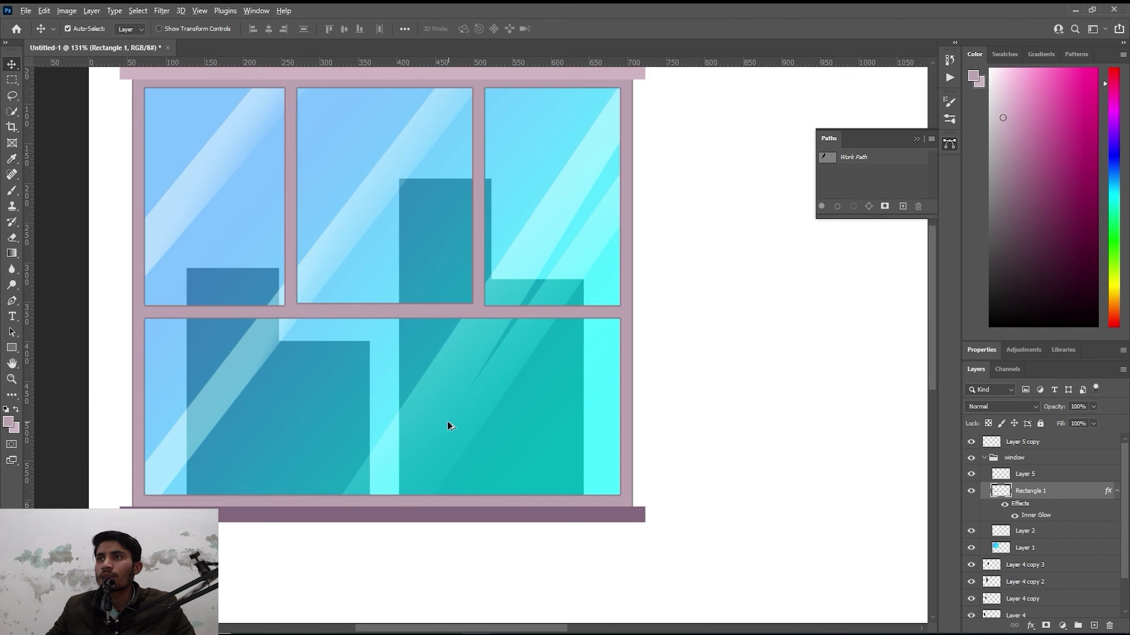
Step: Select Layer 5 copy and delete Layer 5 from the window group
scroll(447, 421, "down", 3)
scroll(446, 357, "up", 1)
scroll(459, 312, "up", 1)
scroll(527, 212, "up", 1)
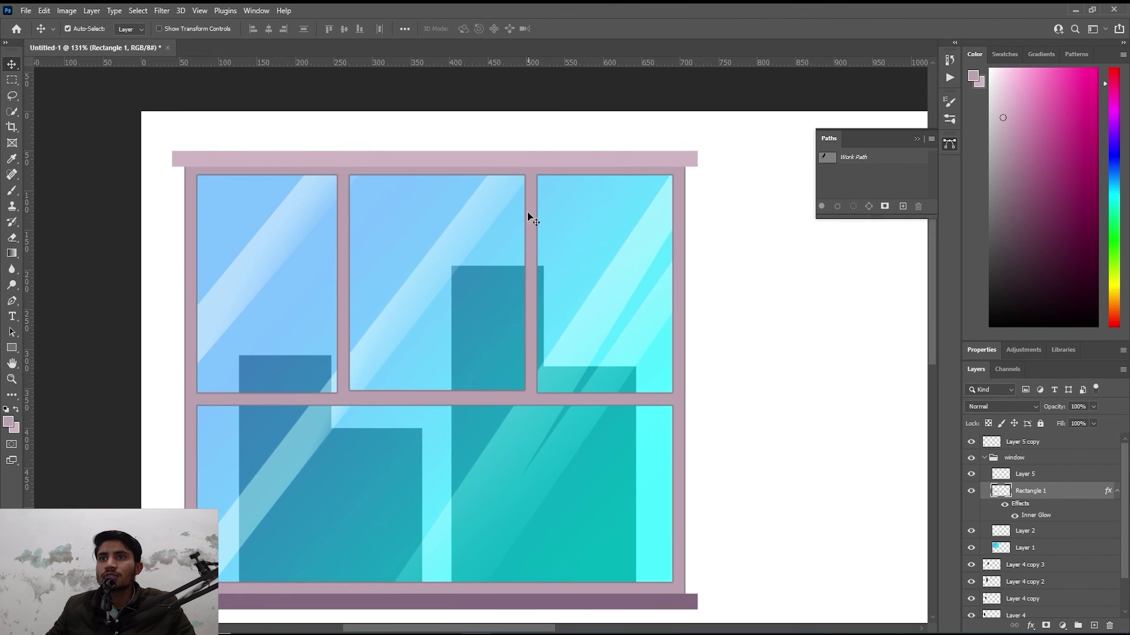
left_click(543, 159)
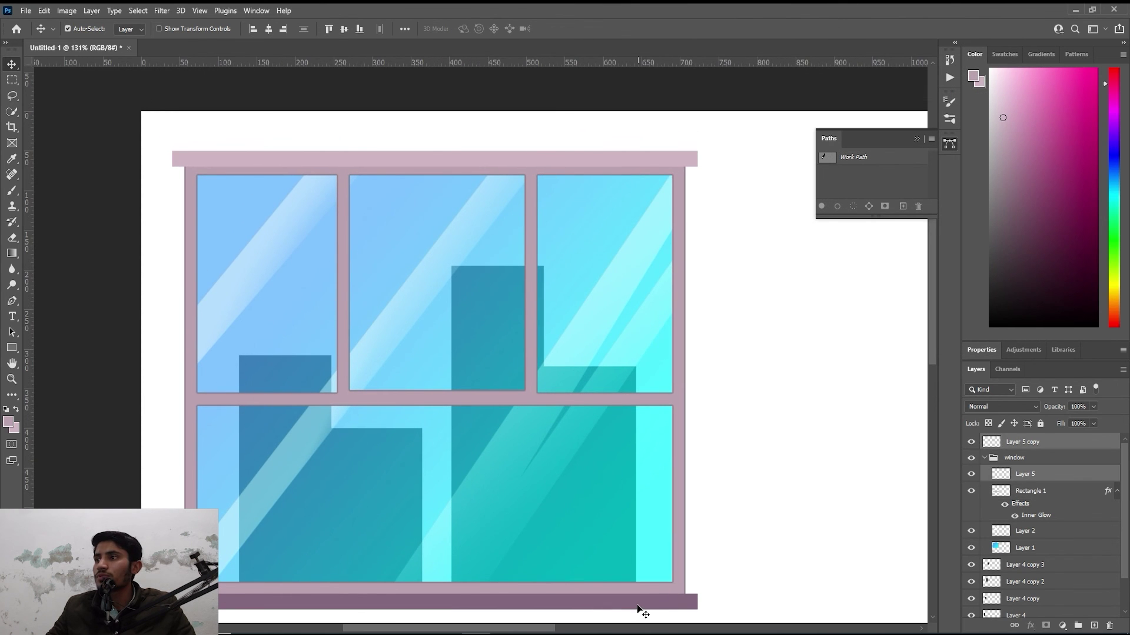
left_click_drag(653, 608, 654, 606)
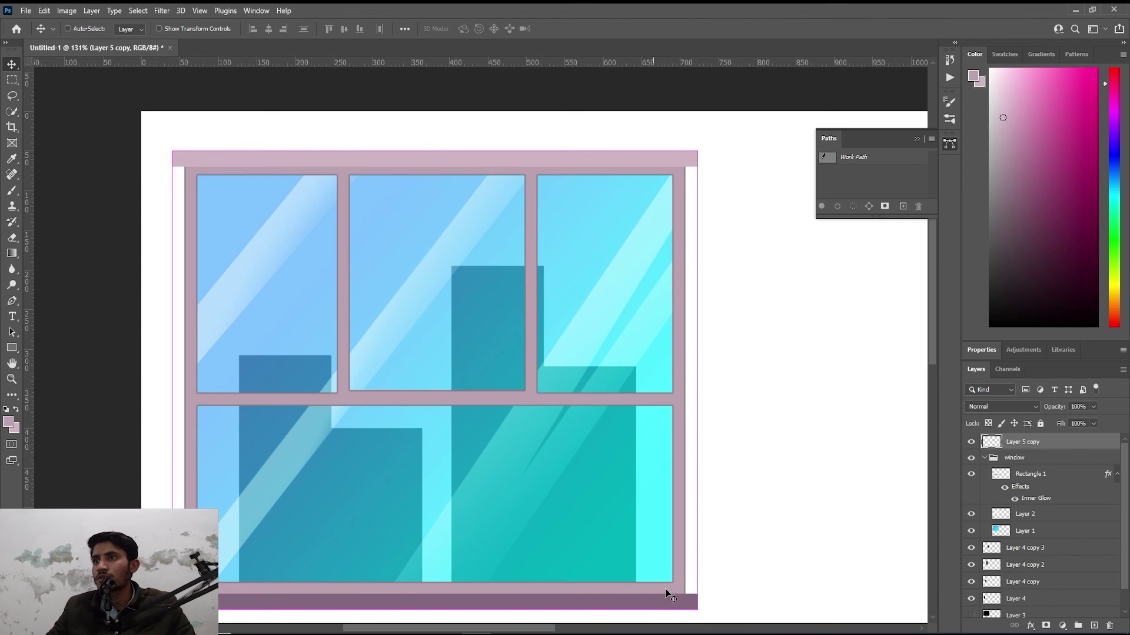
Step: Apply the same Inner Glow (48% opacity, 57% choke, 2 px) to Layer 5 copy
left_click(1030, 626)
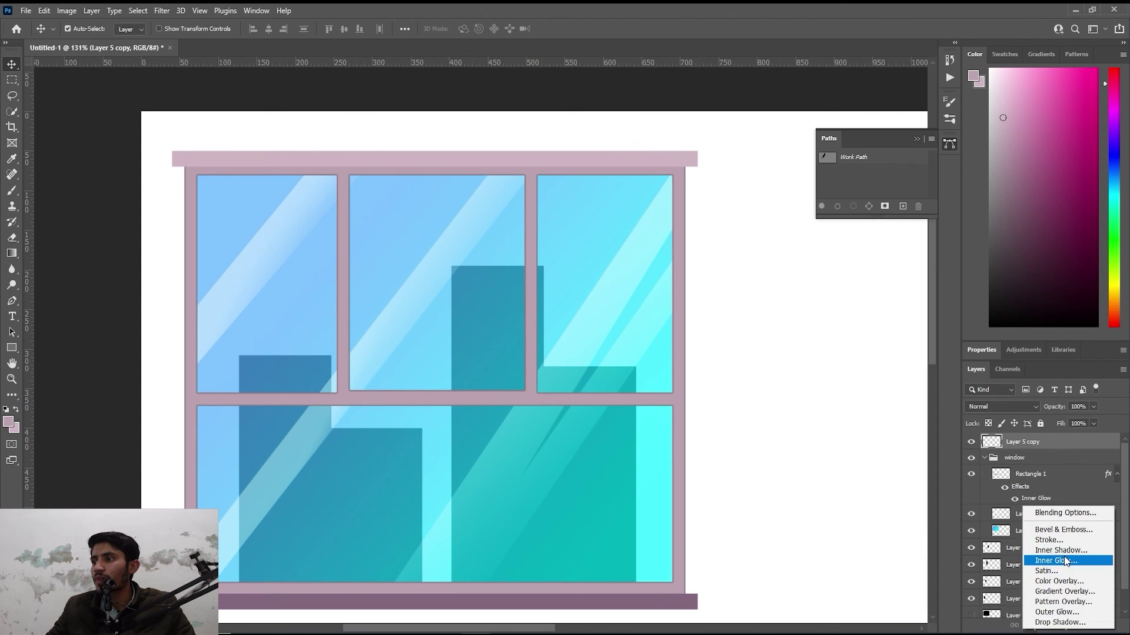
left_click(1064, 560)
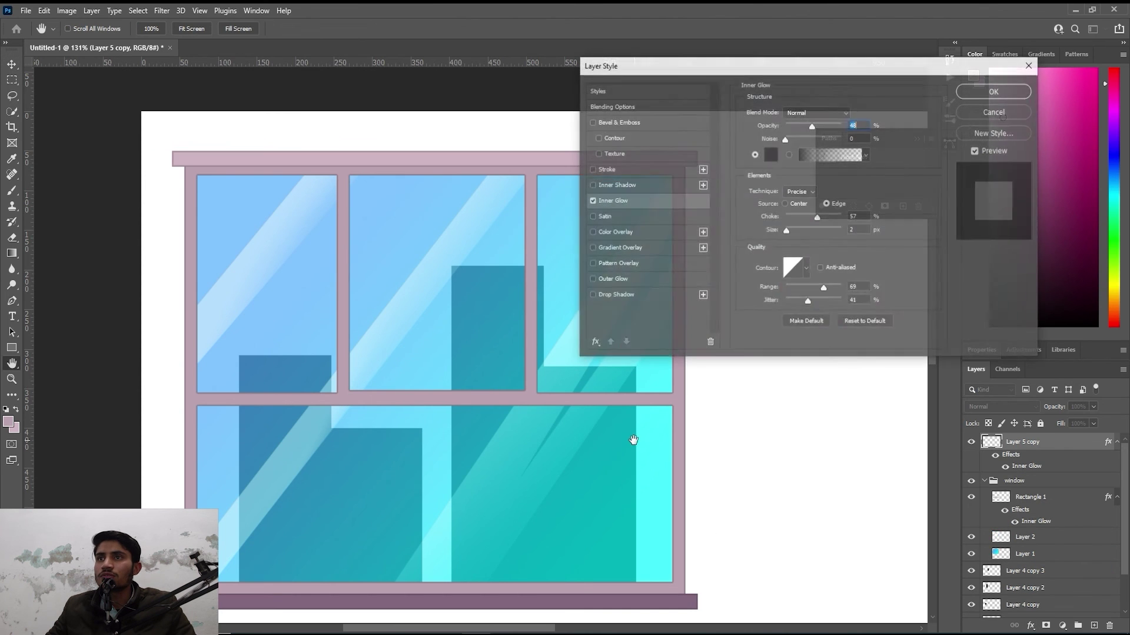
left_click(994, 90)
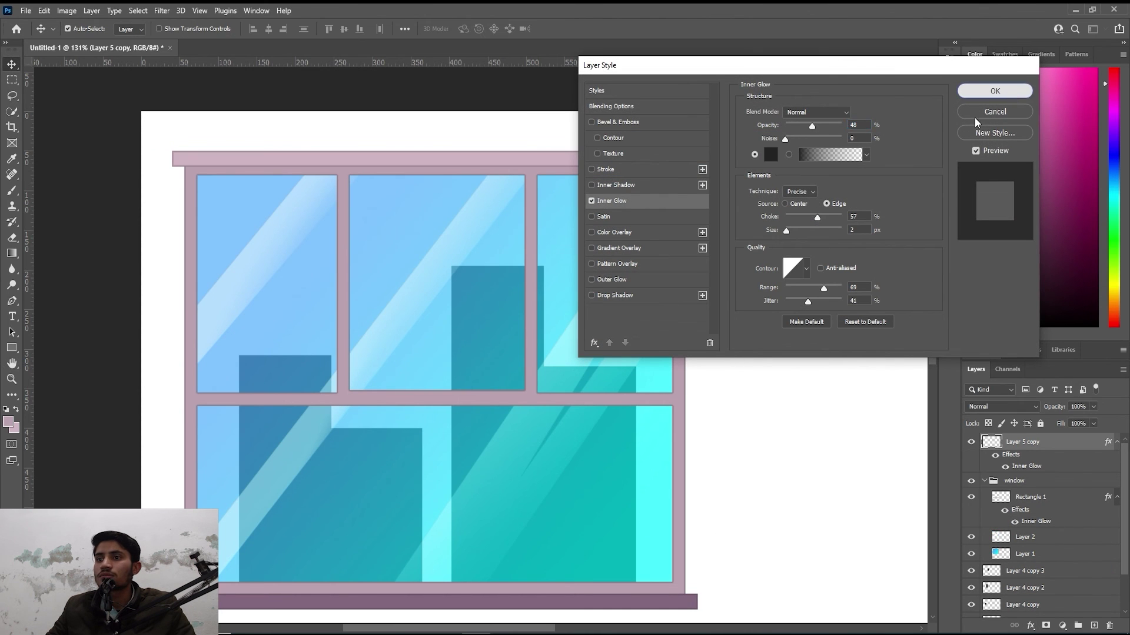
scroll(558, 384, "down", 3)
scroll(598, 497, "down", 3)
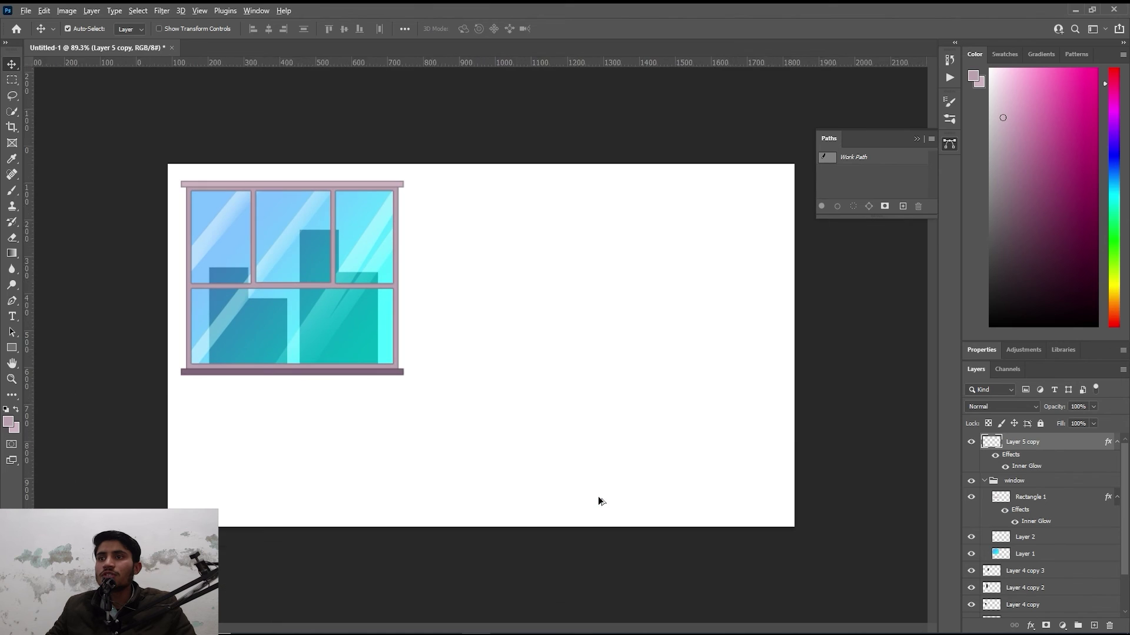
scroll(412, 382, "up", 1)
scroll(457, 357, "up", 2)
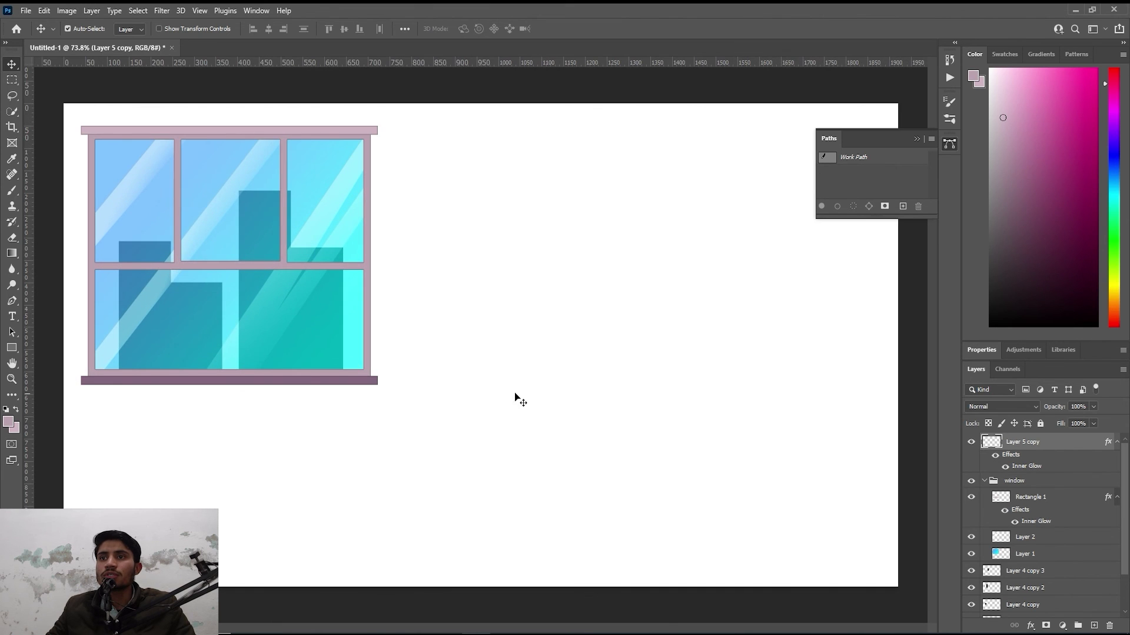
scroll(303, 347, "up", 1)
scroll(398, 404, "down", 1)
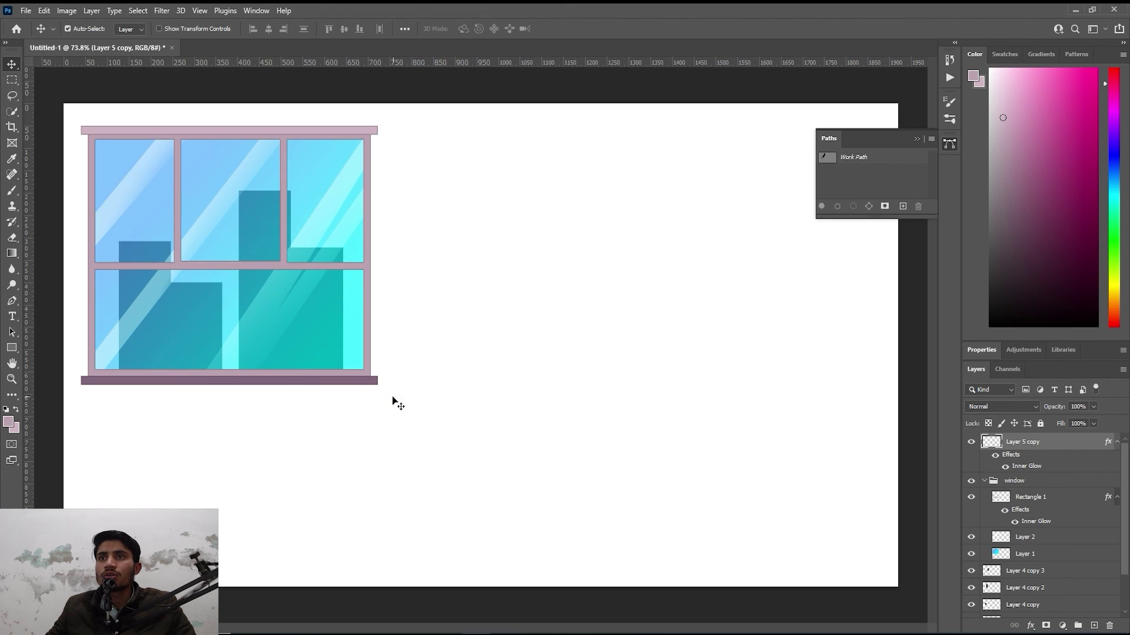